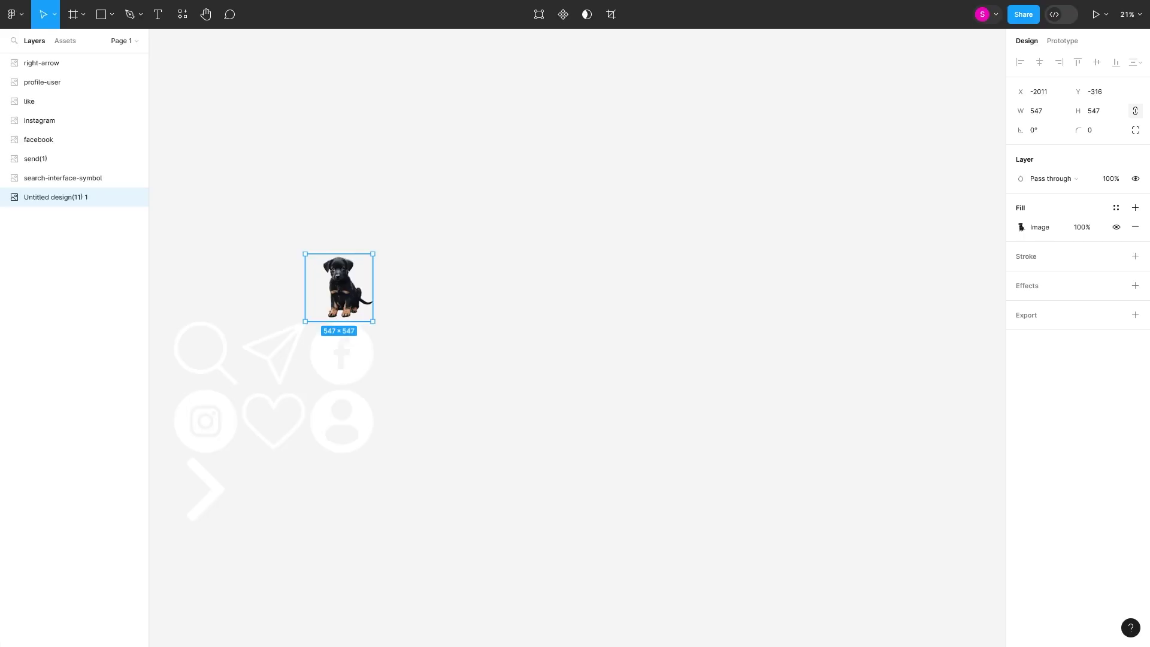
Add a MacBook Pro 16" frame and place the puppy image inside it, enlarged to 901 px on the right
click(74, 16)
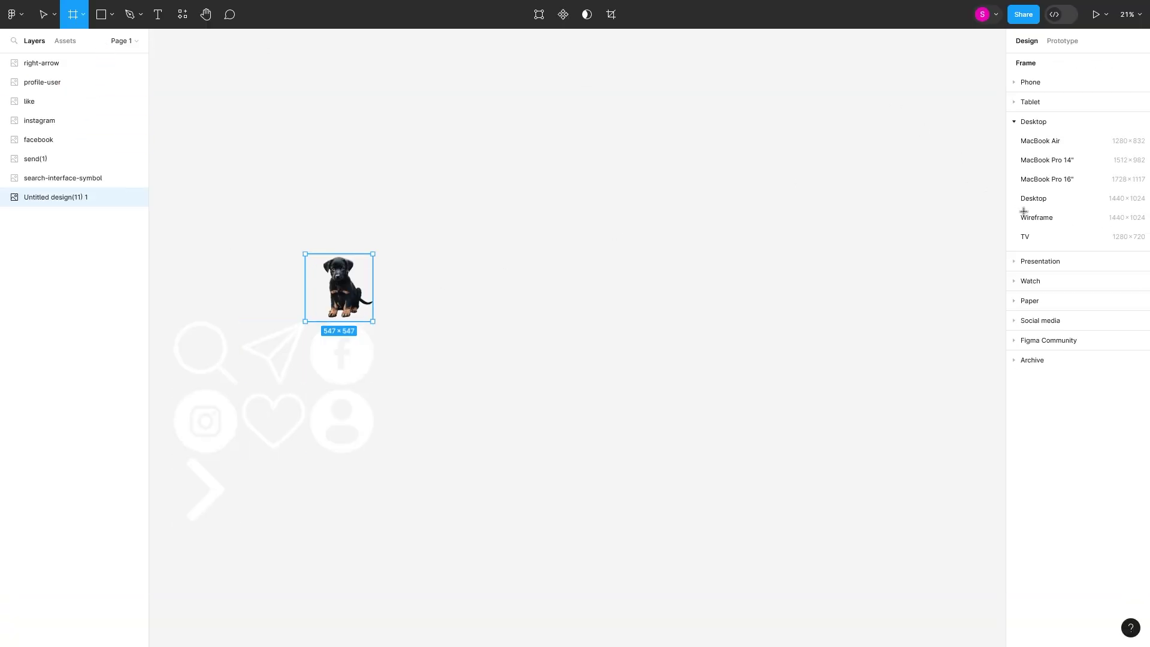
click(1088, 178)
key(shift+2)
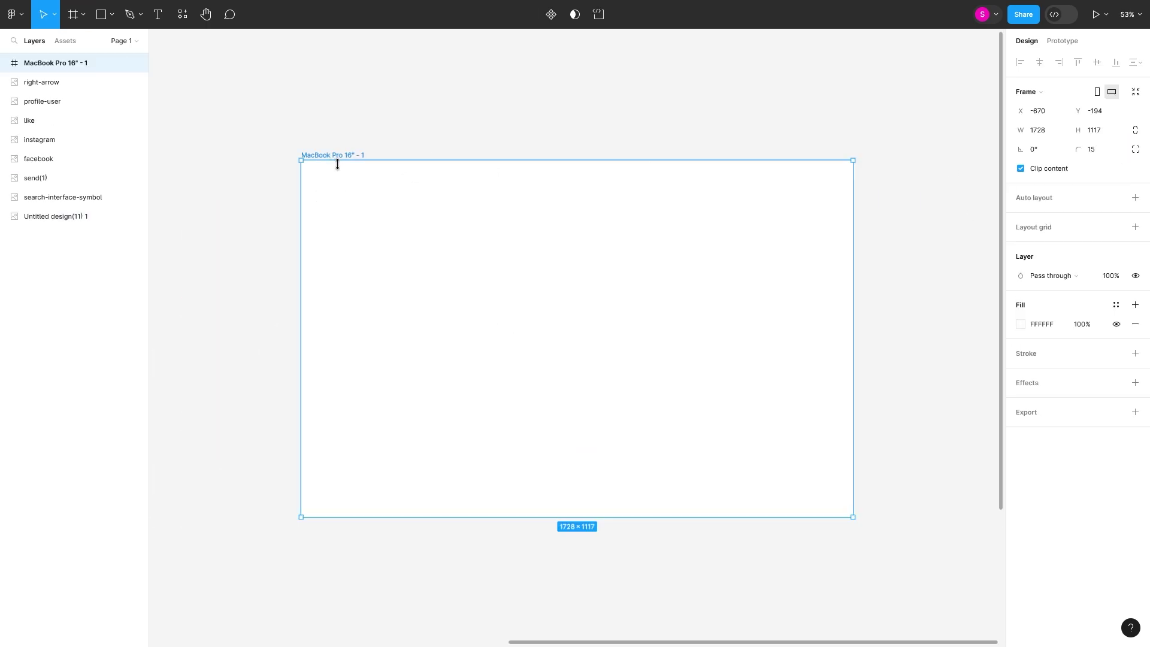
drag(59, 216, 66, 71)
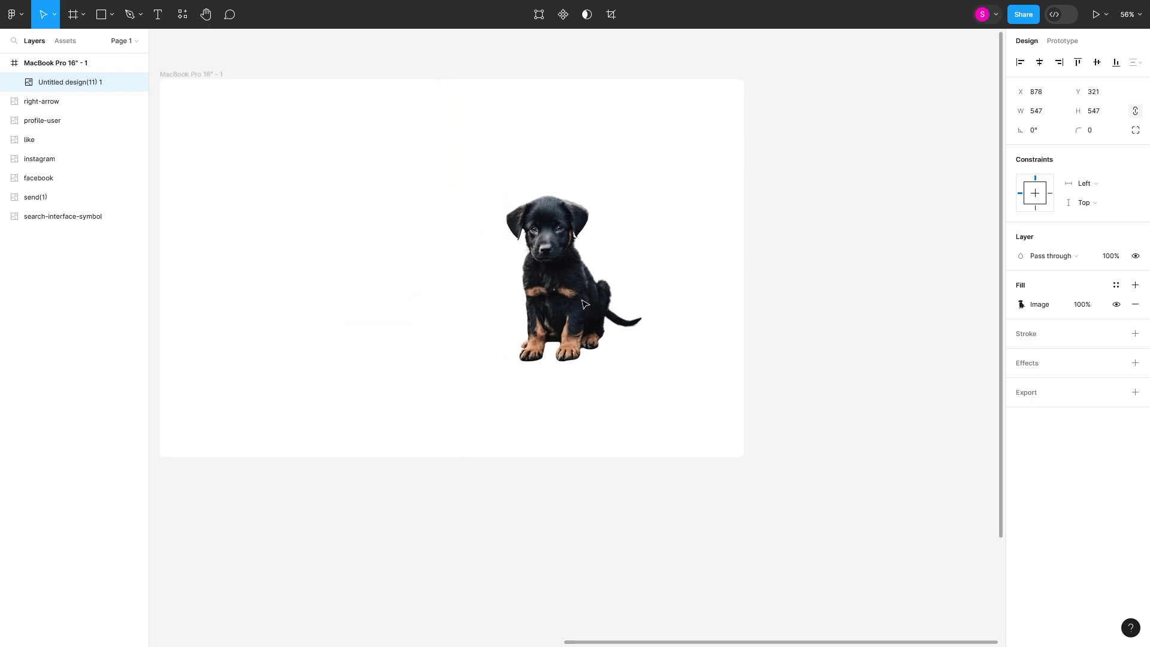
drag(584, 304, 598, 296)
drag(583, 355, 570, 426)
drag(570, 359, 564, 313)
Fill the frame with near-black #0D1015 using the eyedropper
scroll(564, 313, left, 3)
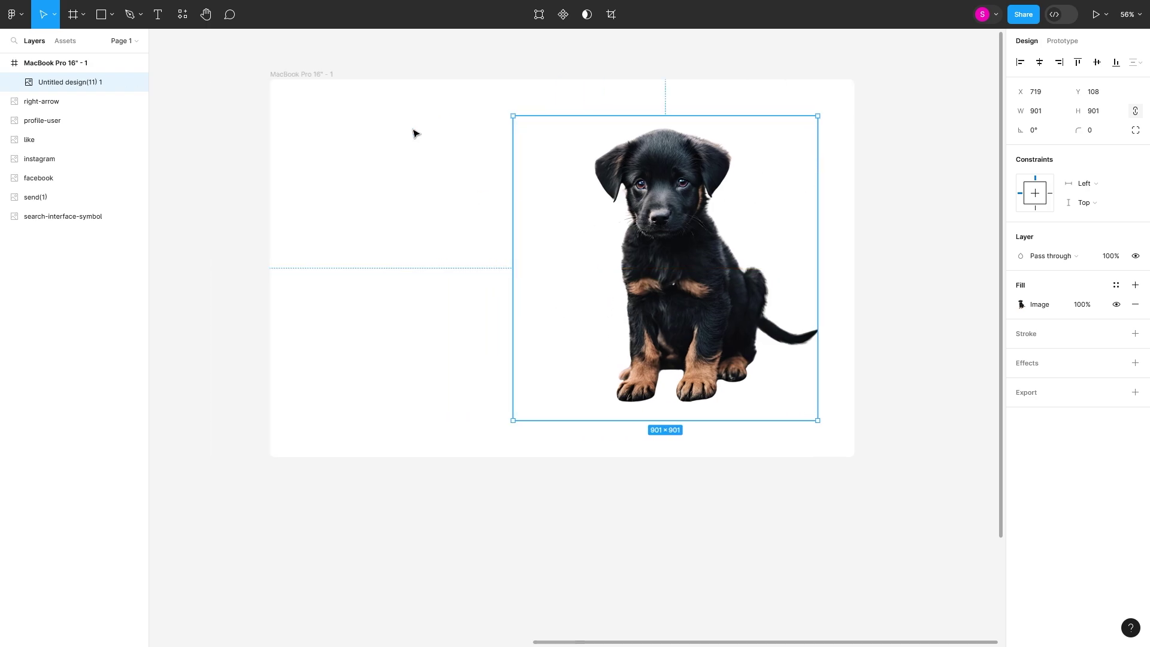
click(317, 76)
click(1020, 324)
click(879, 503)
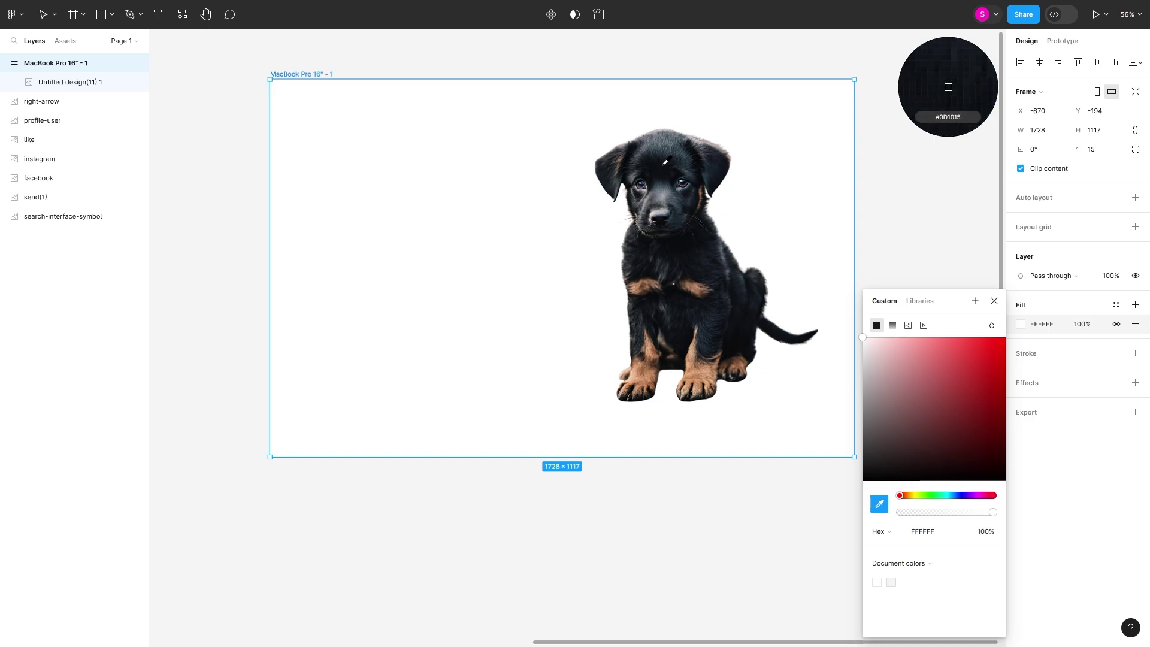
click(948, 87)
click(247, 219)
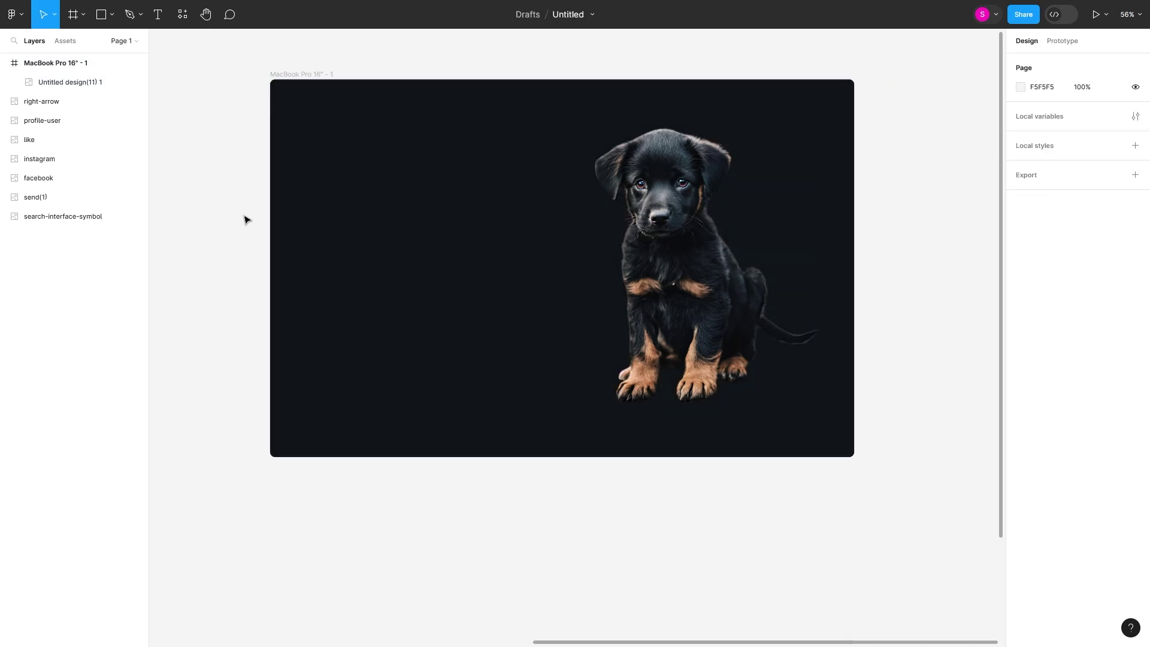
Draw a 397×337 ellipse over the puppy's head and send it behind the image
click(112, 14)
click(114, 91)
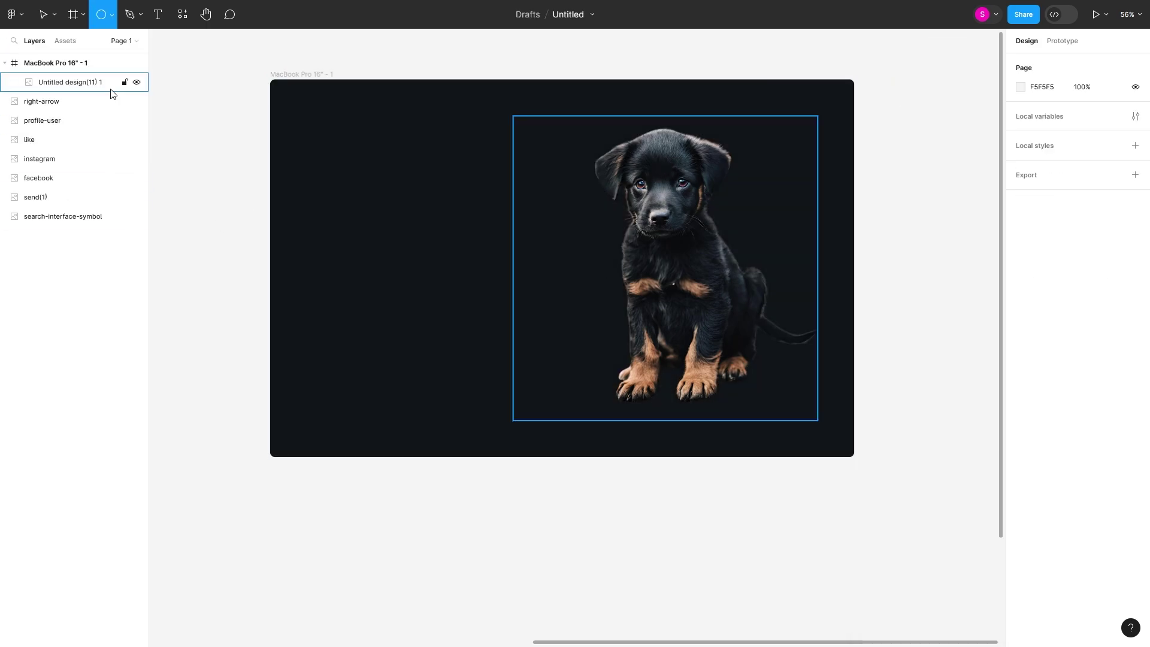
drag(475, 146, 567, 263)
drag(536, 228, 675, 192)
key(ctrl+[)
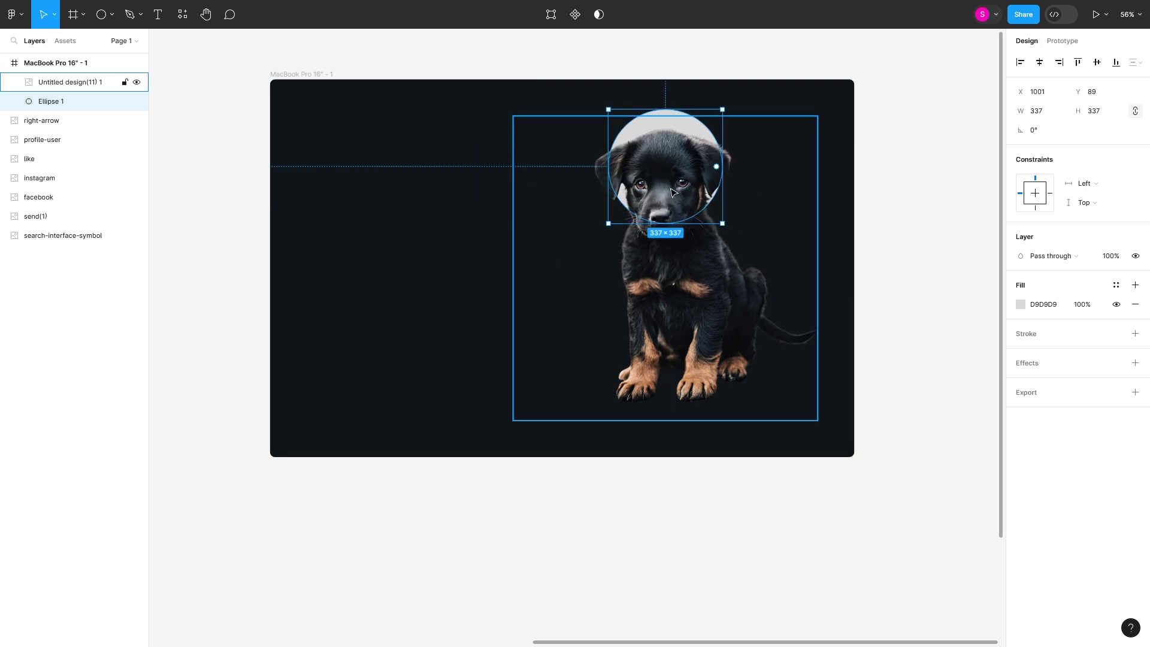
drag(728, 137, 732, 137)
Give the ellipse a white FFFFFF fill at 50% opacity
click(1020, 304)
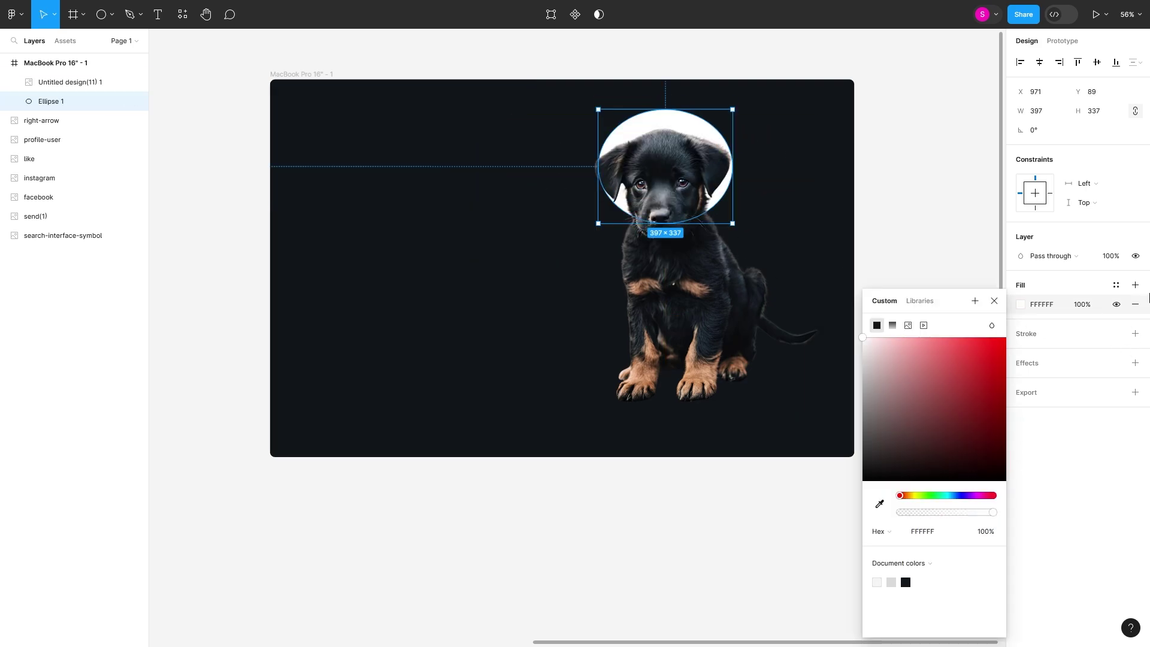
click(1083, 305)
text(50)
key(Return)
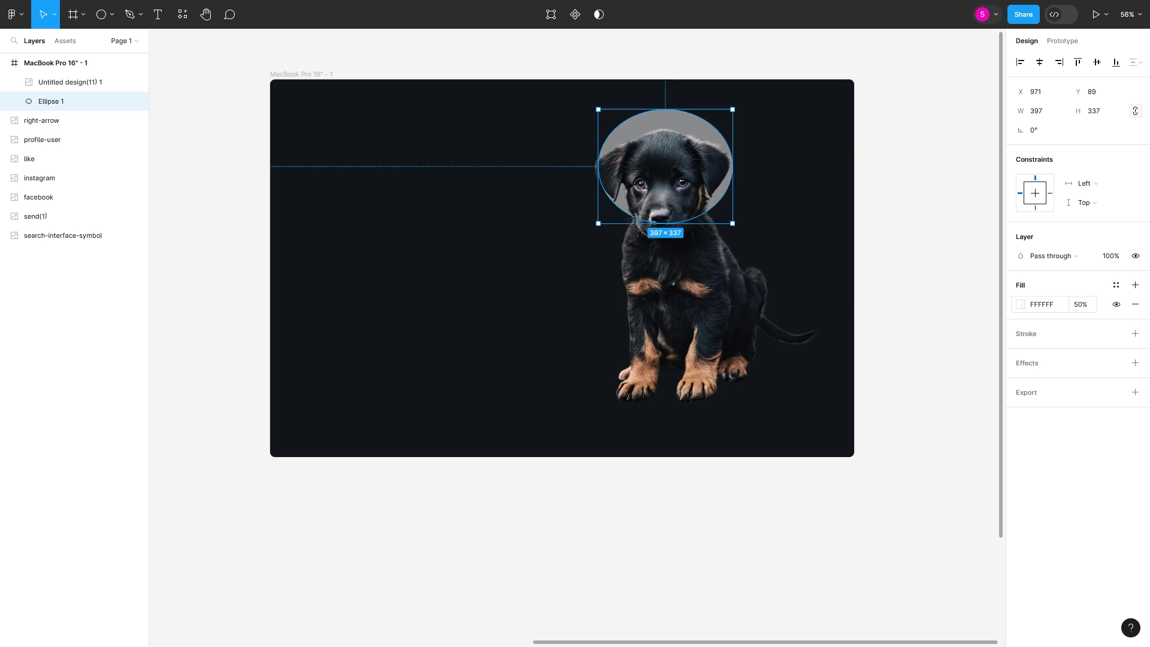
Add a Layer blur of about 440 to the ellipse to make a glow
click(1135, 363)
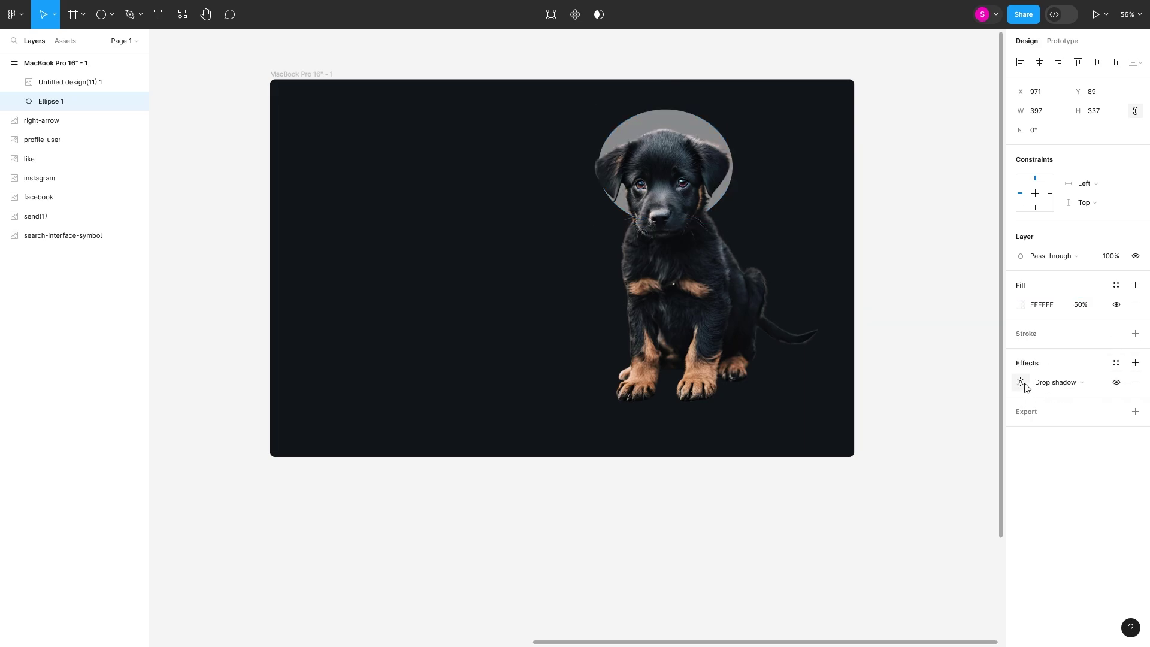
click(1020, 382)
key(Escape)
click(1048, 382)
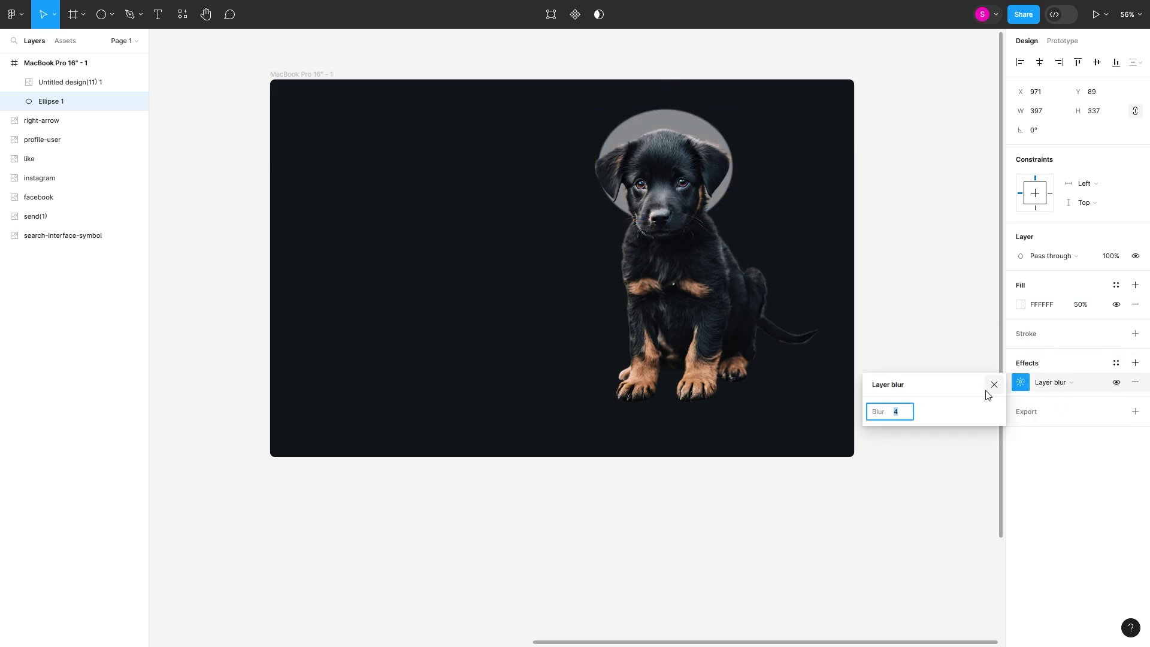
mouse_move(878, 412)
mouse_down()
mouse_move(454, 431)
mouse_move(806, 395)
mouse_up()
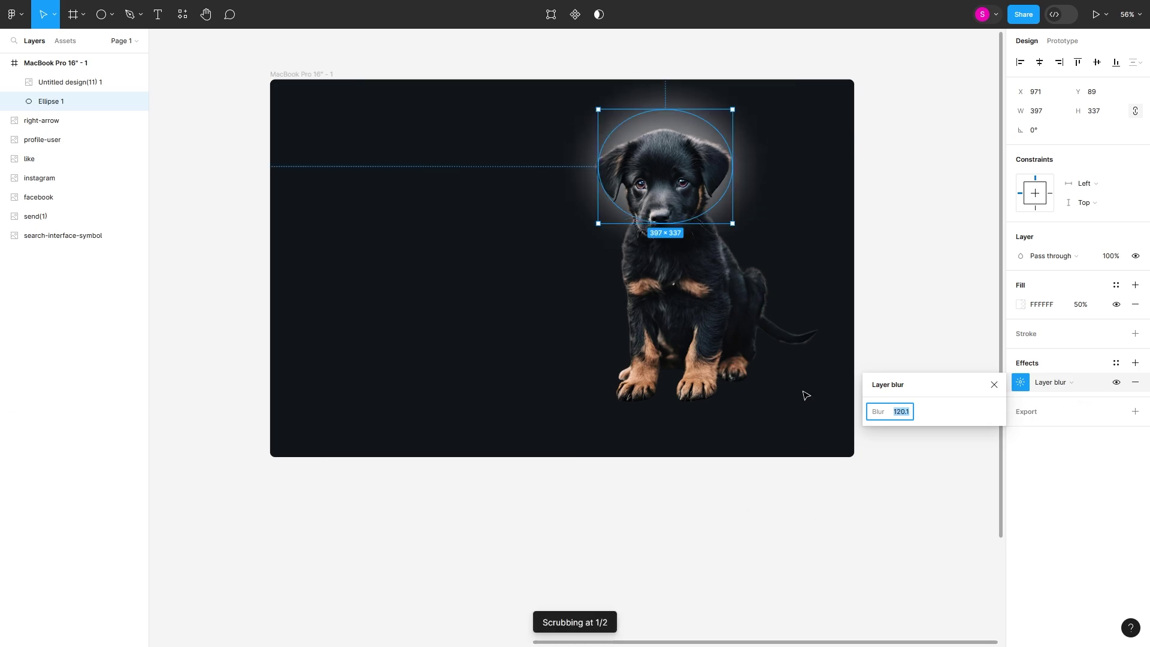
mouse_move(878, 412)
mouse_down()
mouse_move(485, 416)
mouse_move(791, 425)
mouse_up()
drag(874, 411, 816, 436)
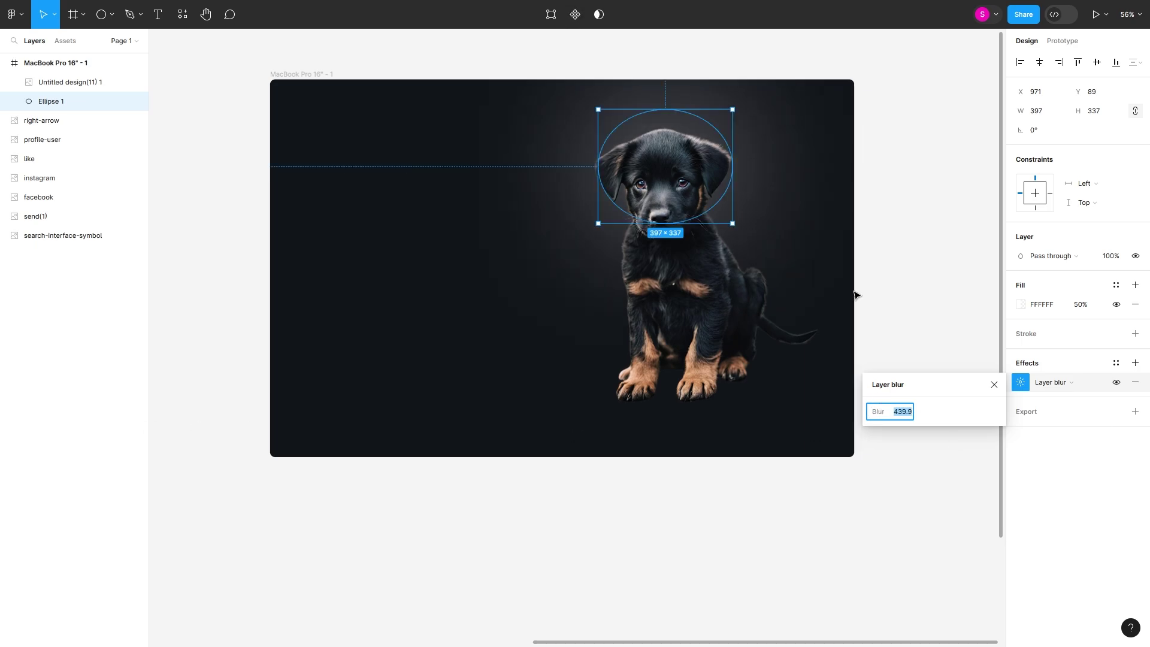
click(933, 194)
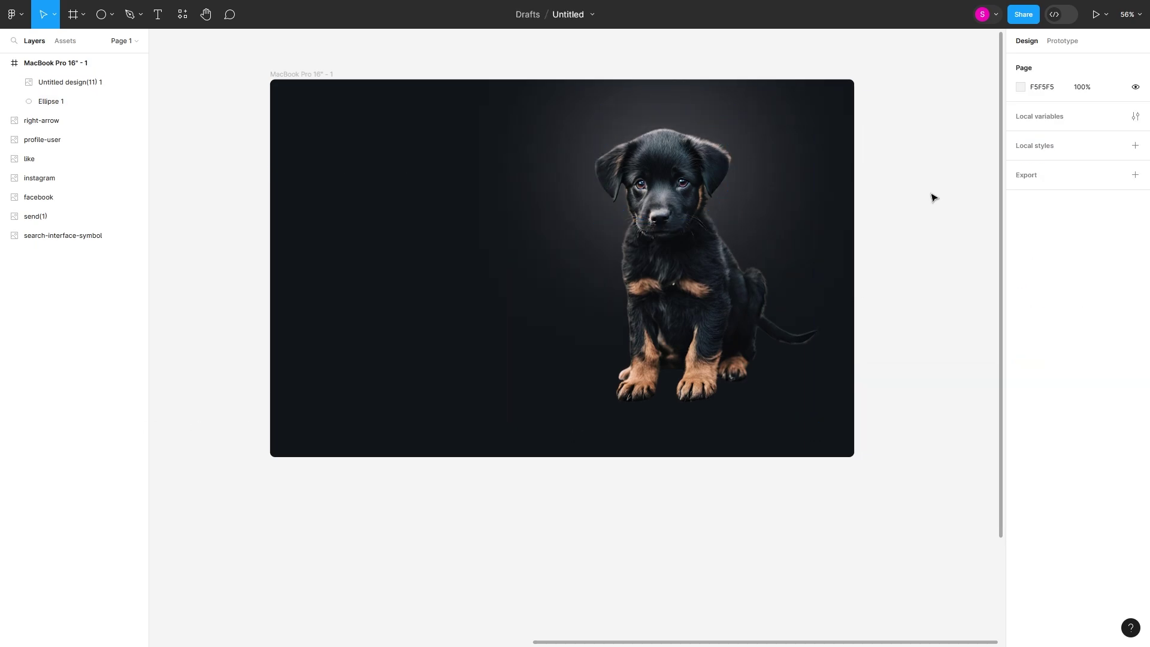
Add a 14-column layout grid to the landing page frame
click(112, 15)
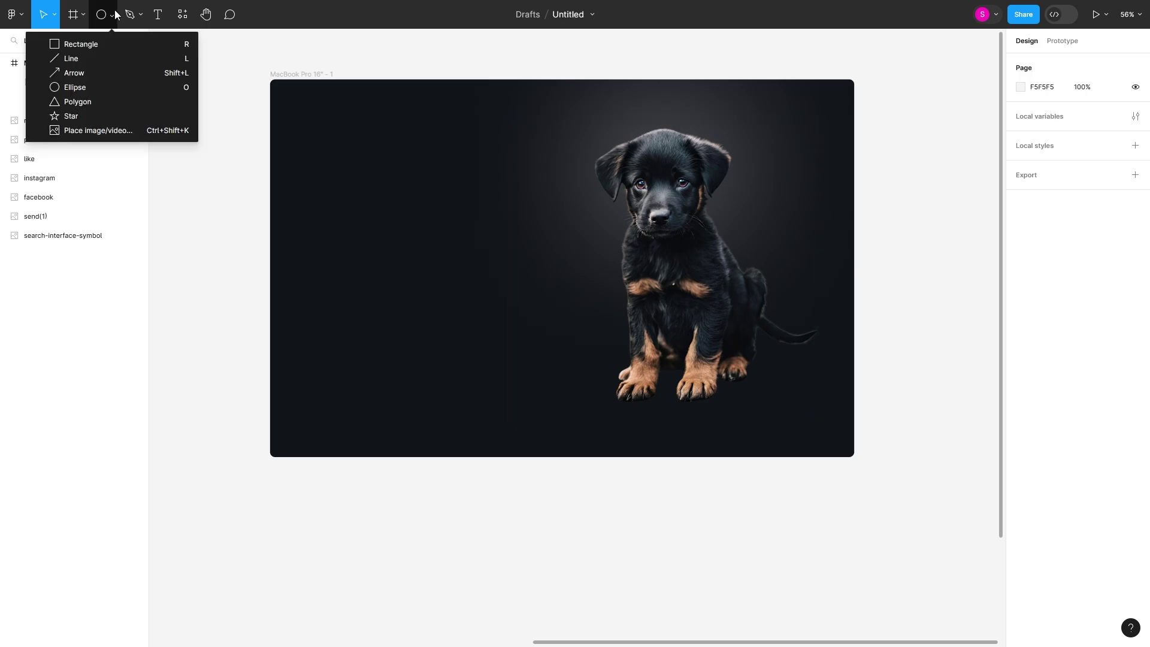
click(294, 75)
click(1134, 246)
click(1020, 266)
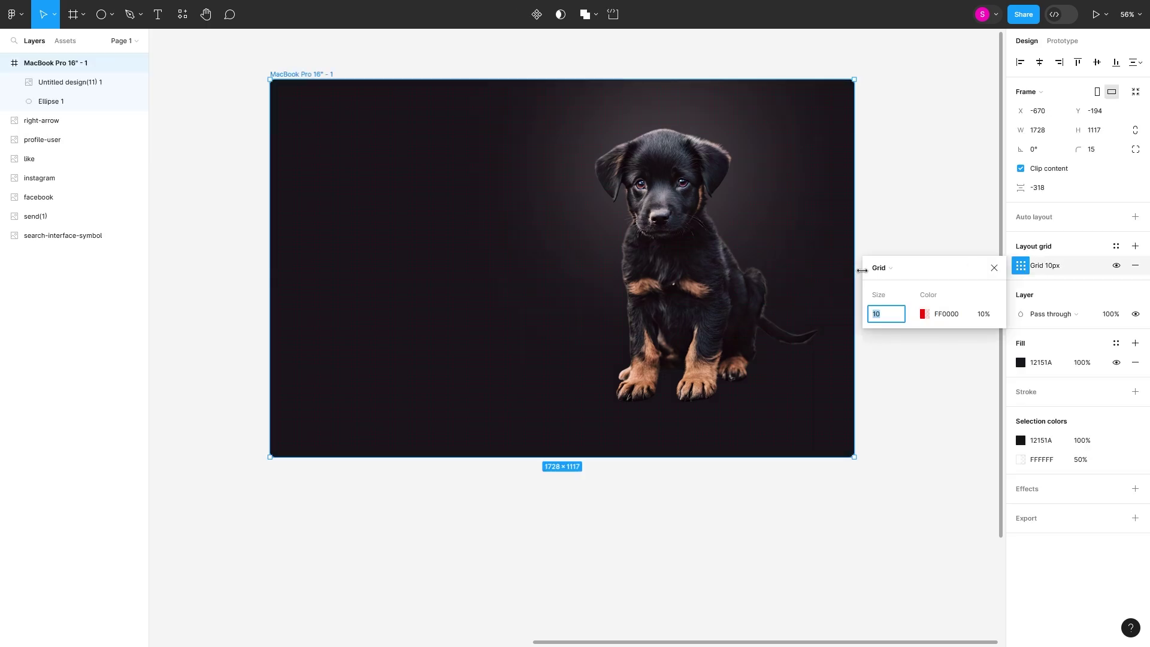
click(886, 268)
text(14)
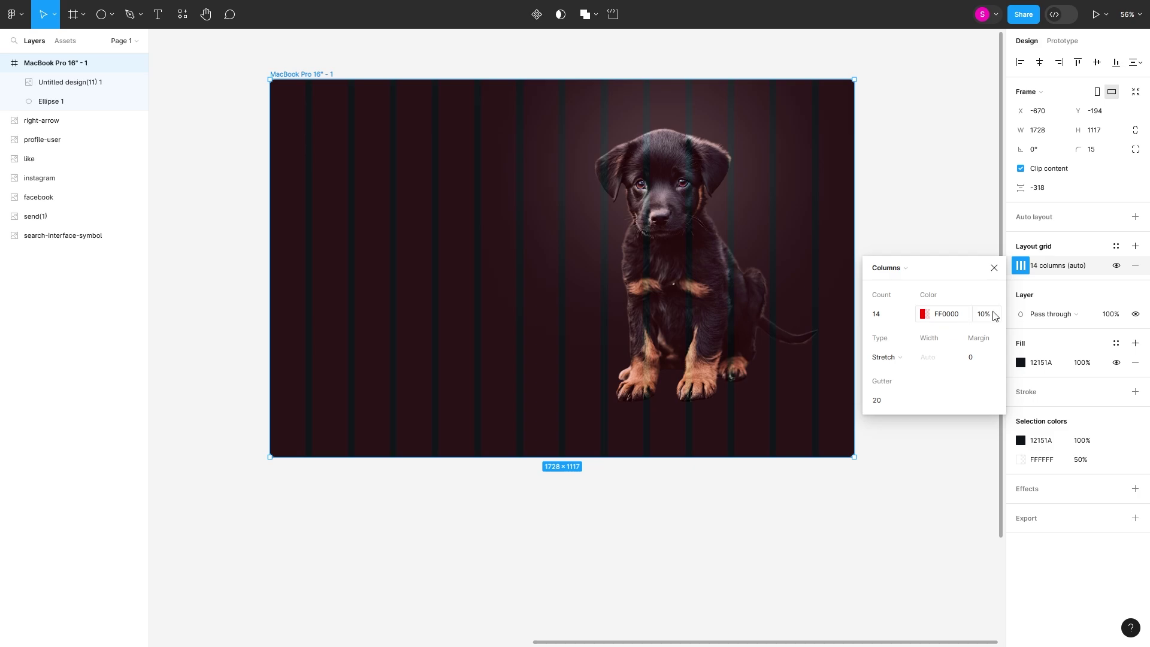
click(907, 271)
key(Escape)
Add a second layout grid set to 14 rows
click(323, 75)
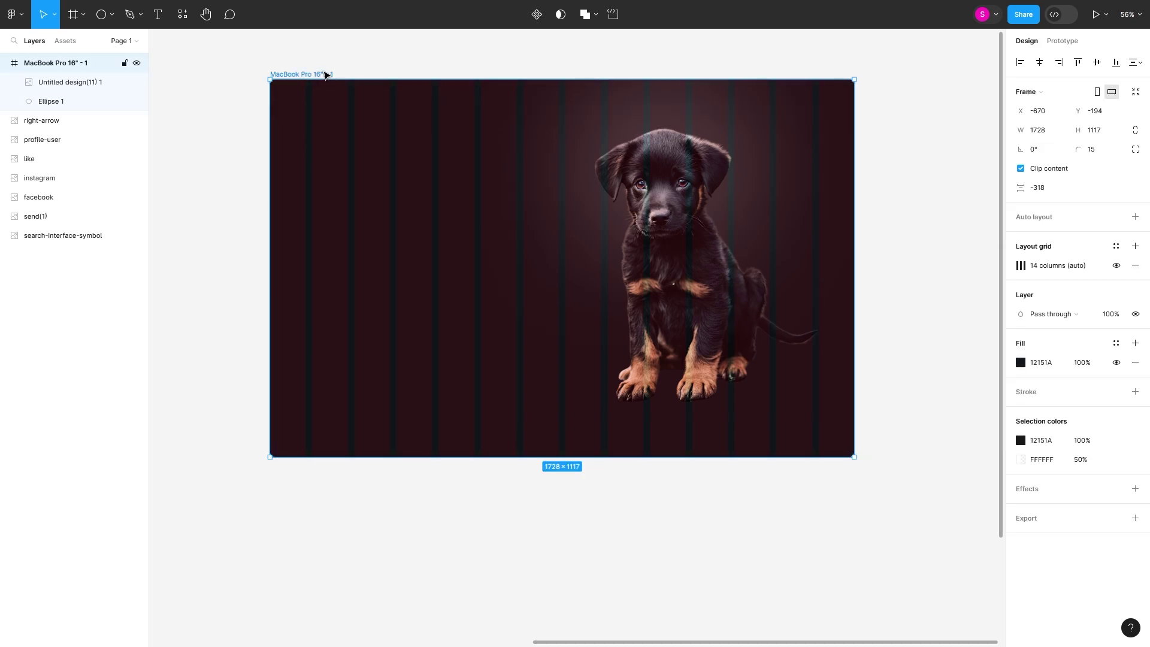
click(1135, 246)
click(1020, 266)
click(887, 267)
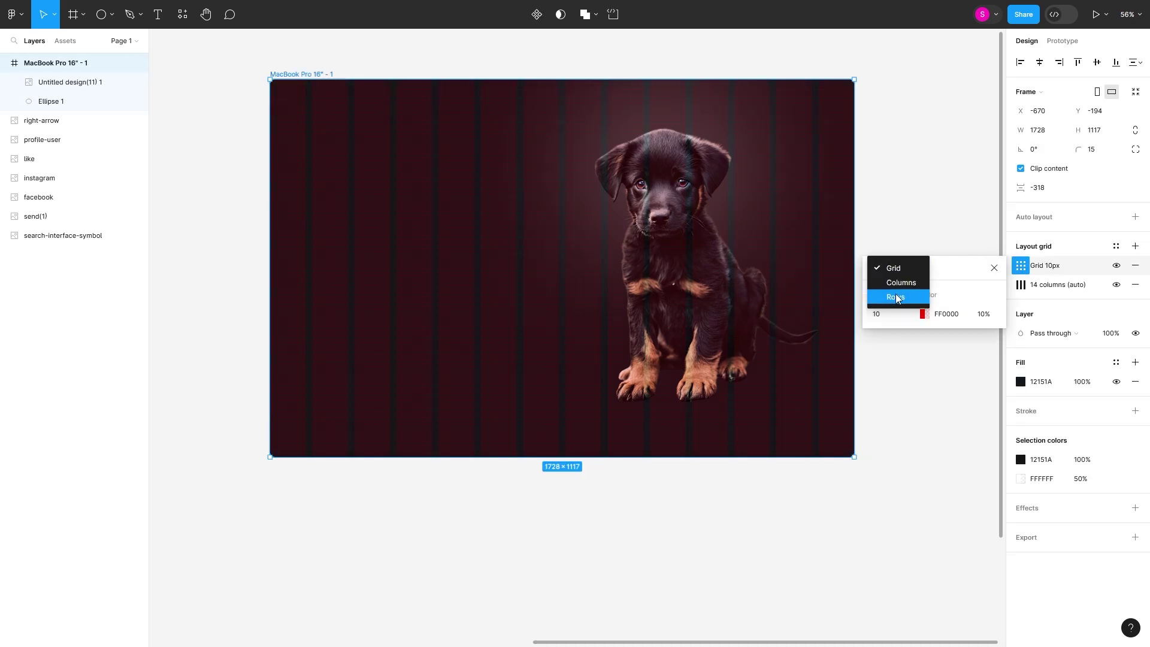
click(899, 296)
text(1)
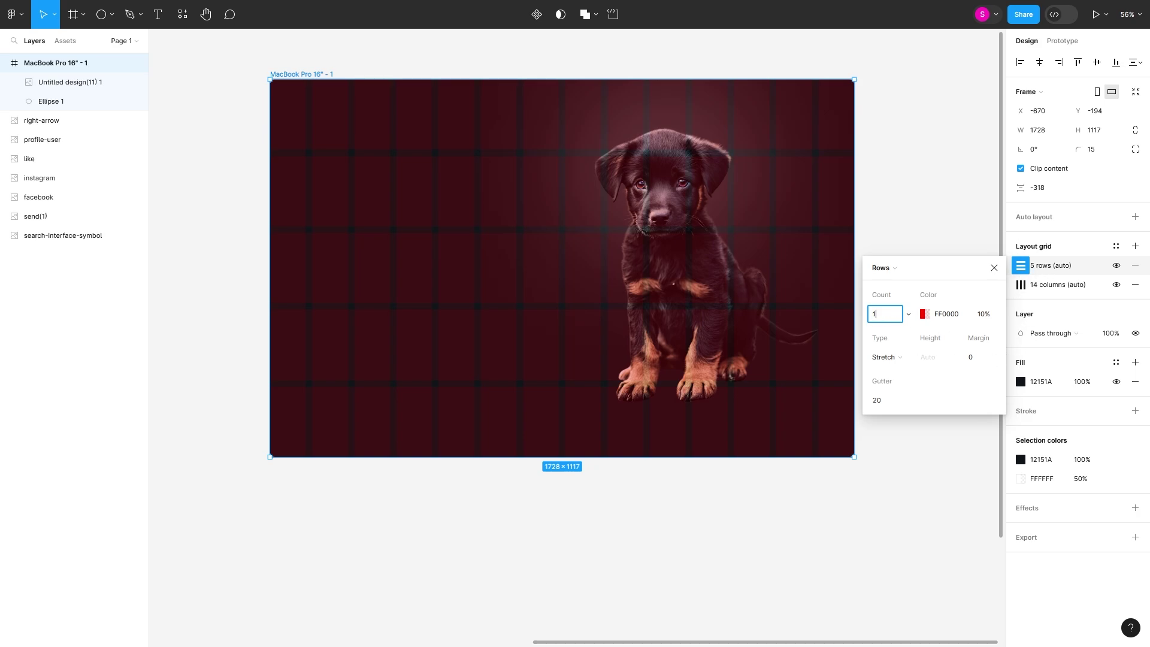
text(4)
key(Return)
click(971, 273)
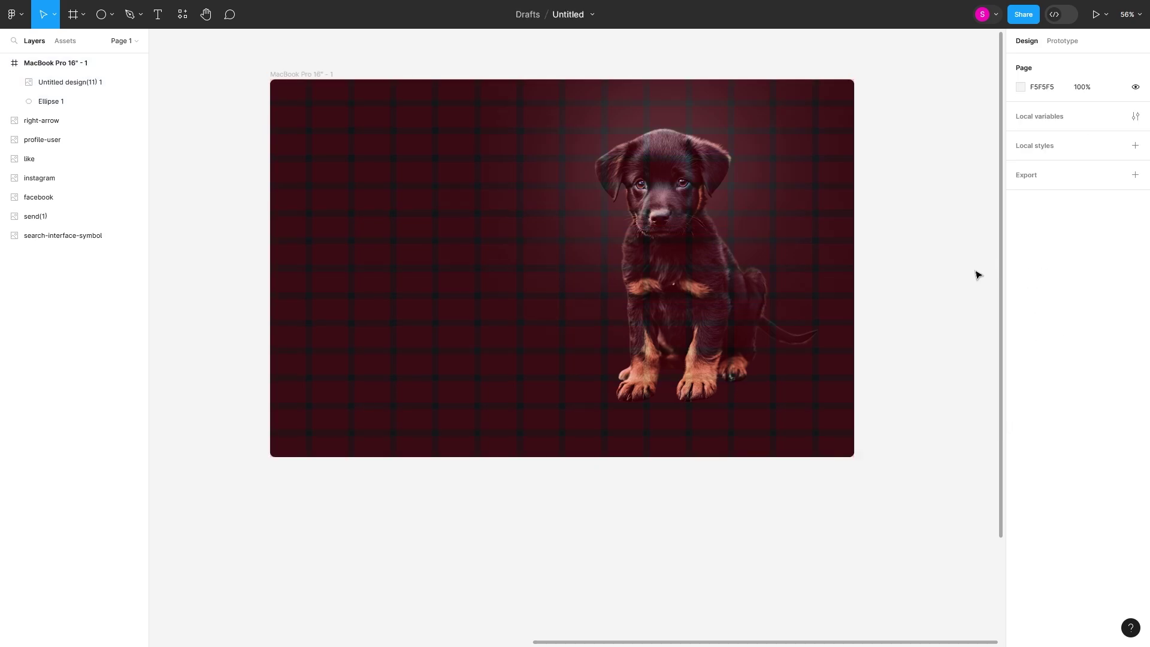
Type an 'NGO.' logo in Bold Italic size 44 and move it to the top-left corner
click(157, 14)
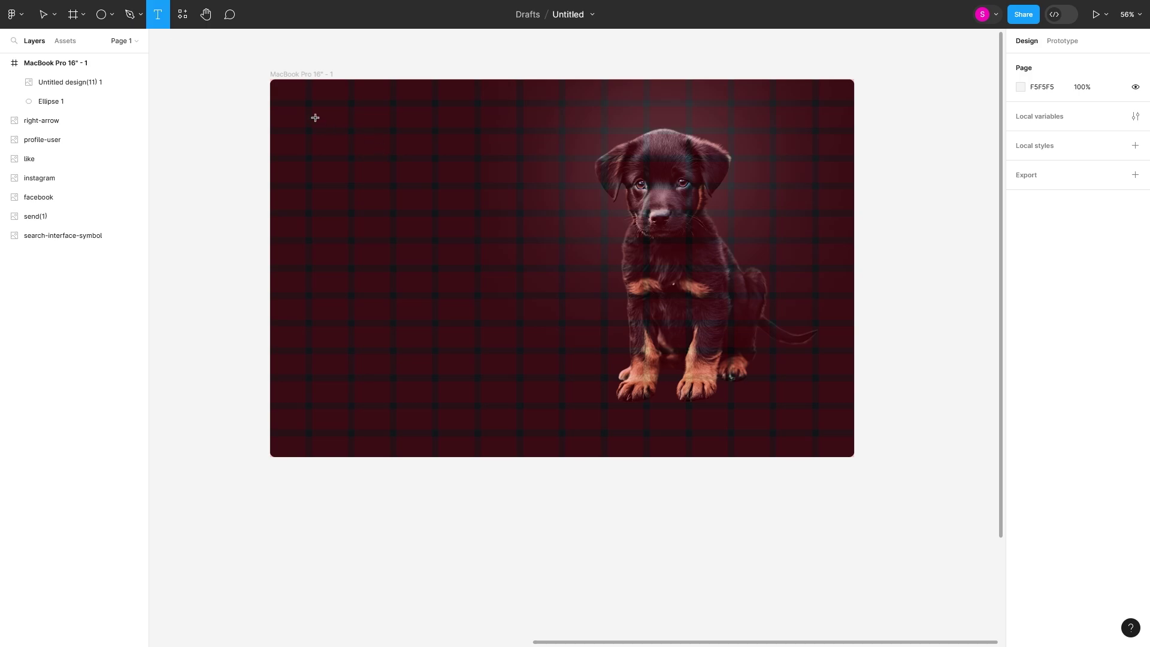
click(309, 111)
text(NGO.)
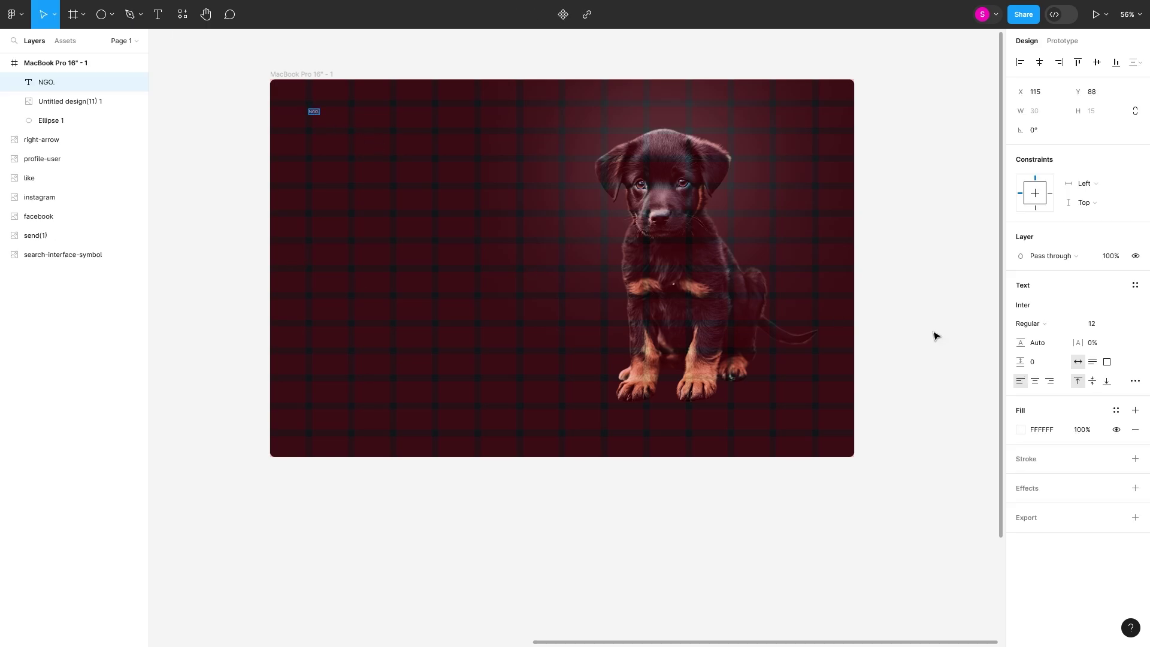
click(1030, 323)
click(1042, 506)
click(1101, 324)
text(44)
key(Return)
key(Escape)
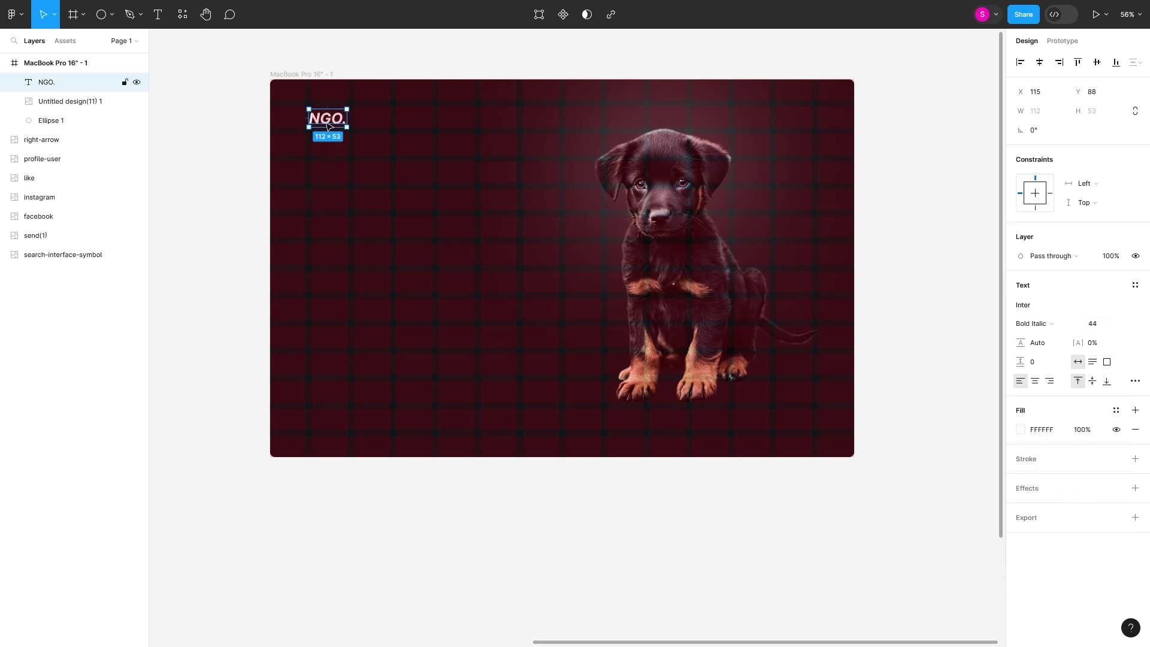
drag(328, 124, 322, 110)
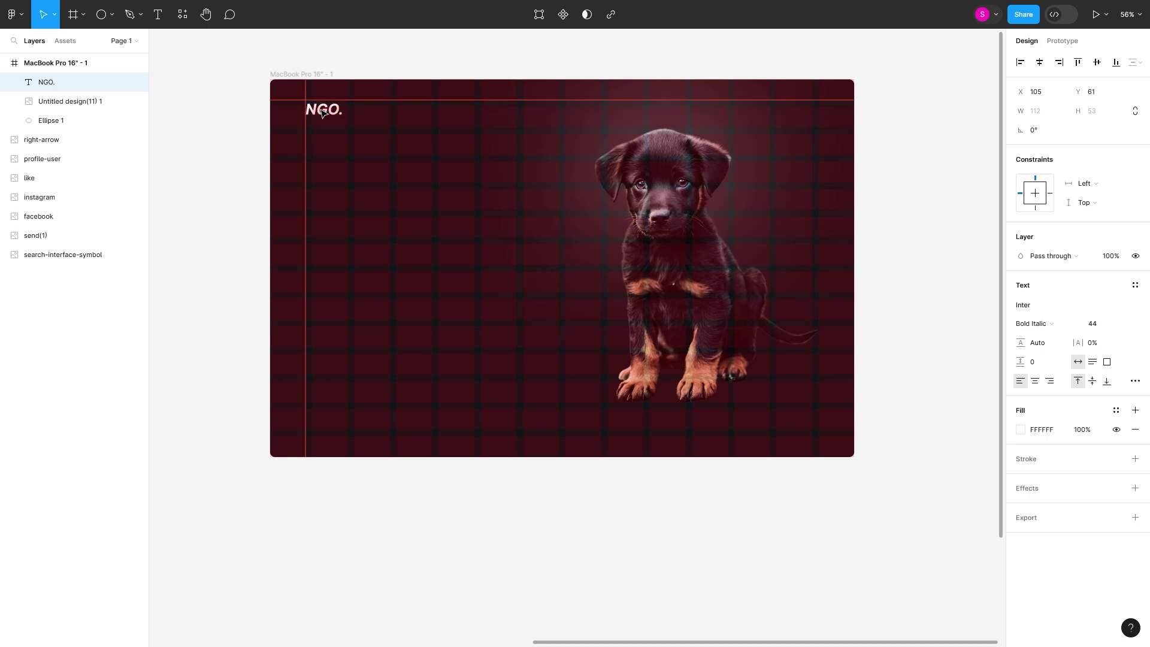
Recolour the NGO. text with a colour sampled from the canvas
double_click(337, 110)
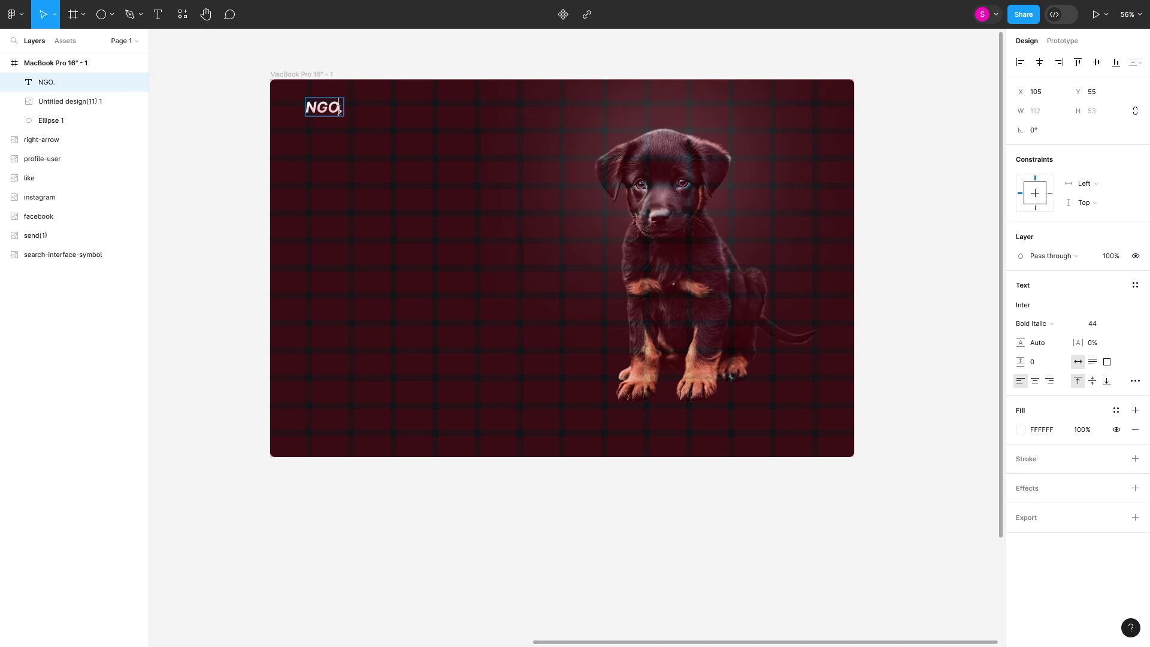
click(1019, 433)
click(875, 501)
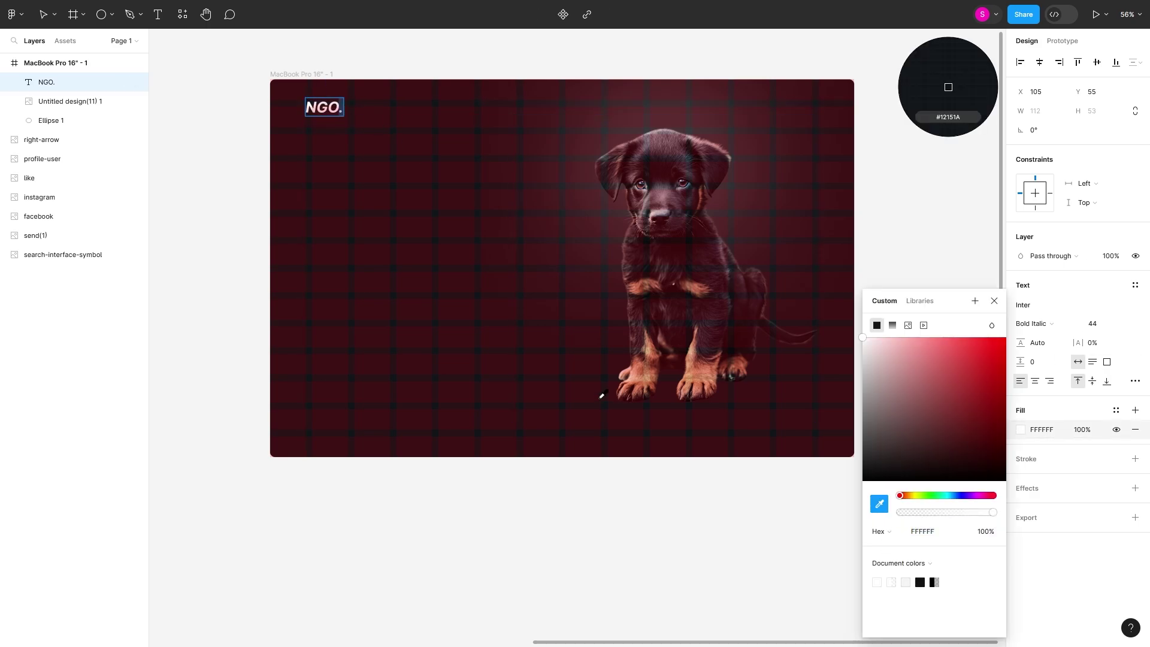
click(626, 392)
key(Escape)
key(Escape)
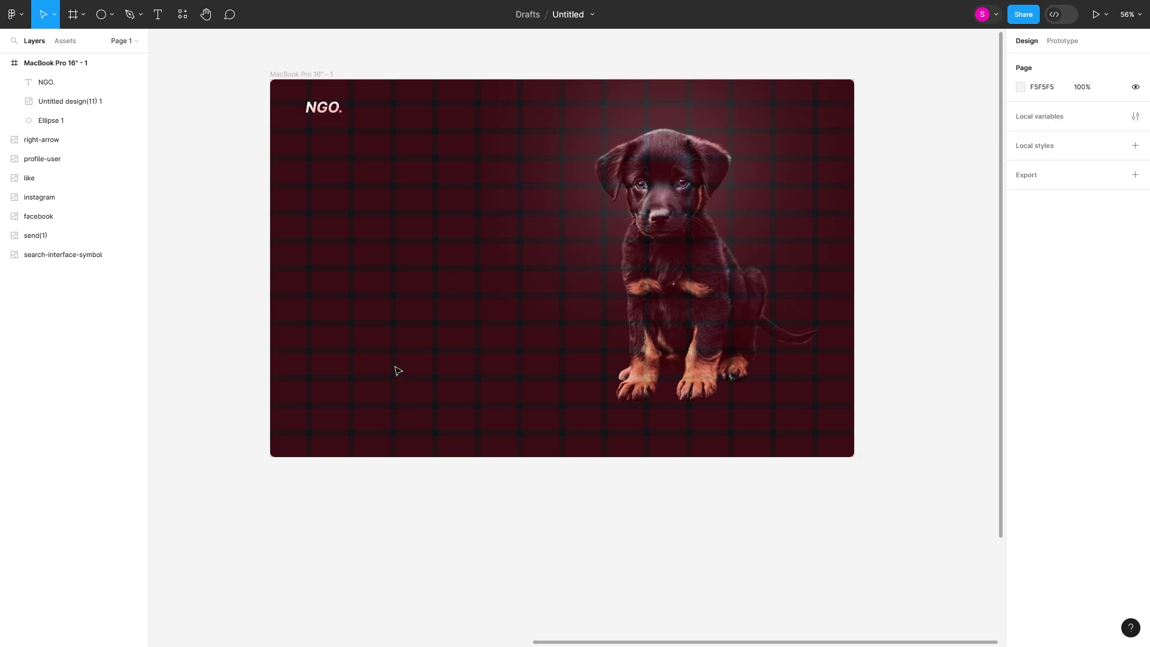
Add a Regular-weight 'Consultations' link at size 22 beside the logo, fixing its spelling
key(t)
click(388, 100)
click(1045, 323)
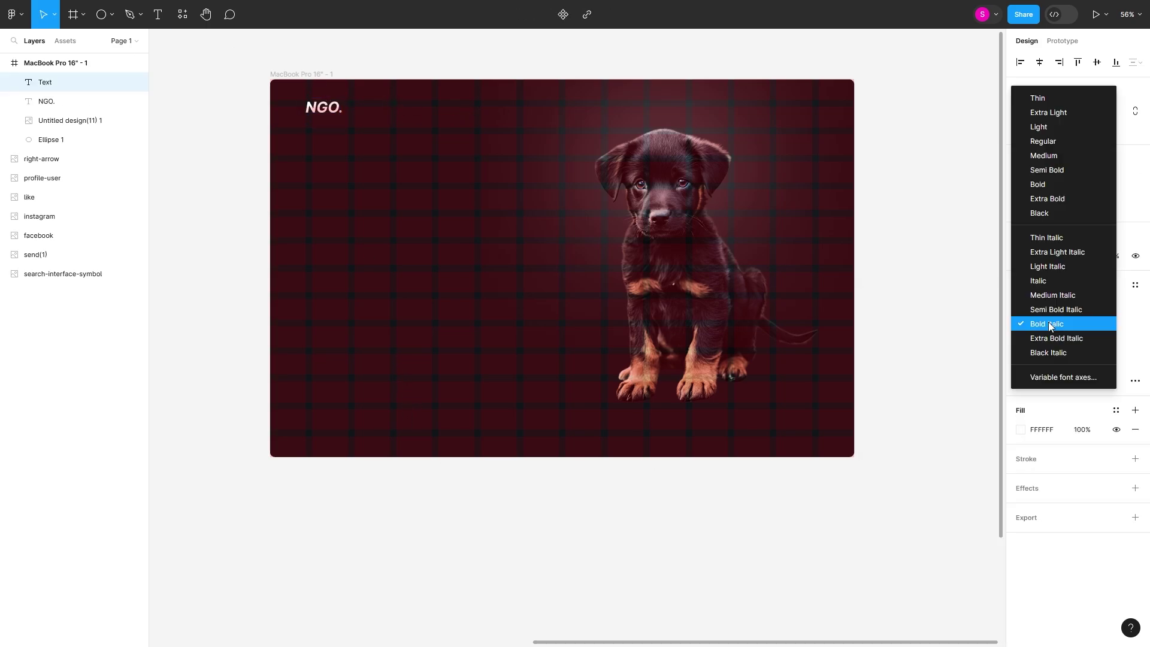
click(1040, 153)
text(Consaltations)
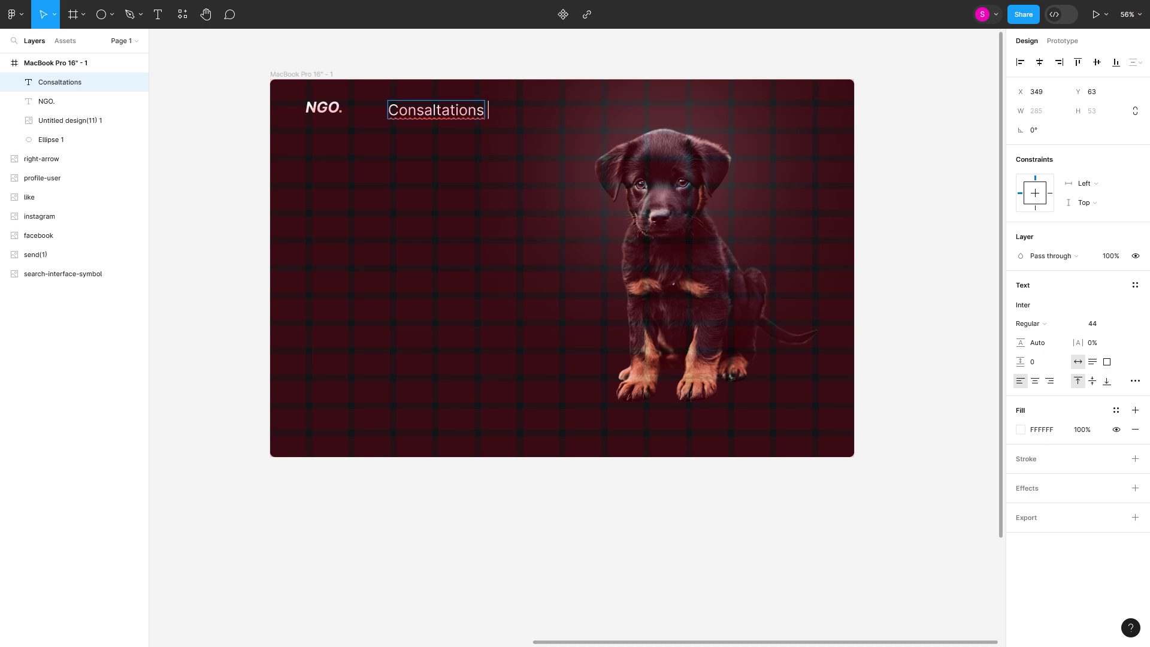
right_click(461, 116)
right_click(411, 110)
click(433, 119)
key(ctrl+a)
click(1094, 324)
text(22)
key(Return)
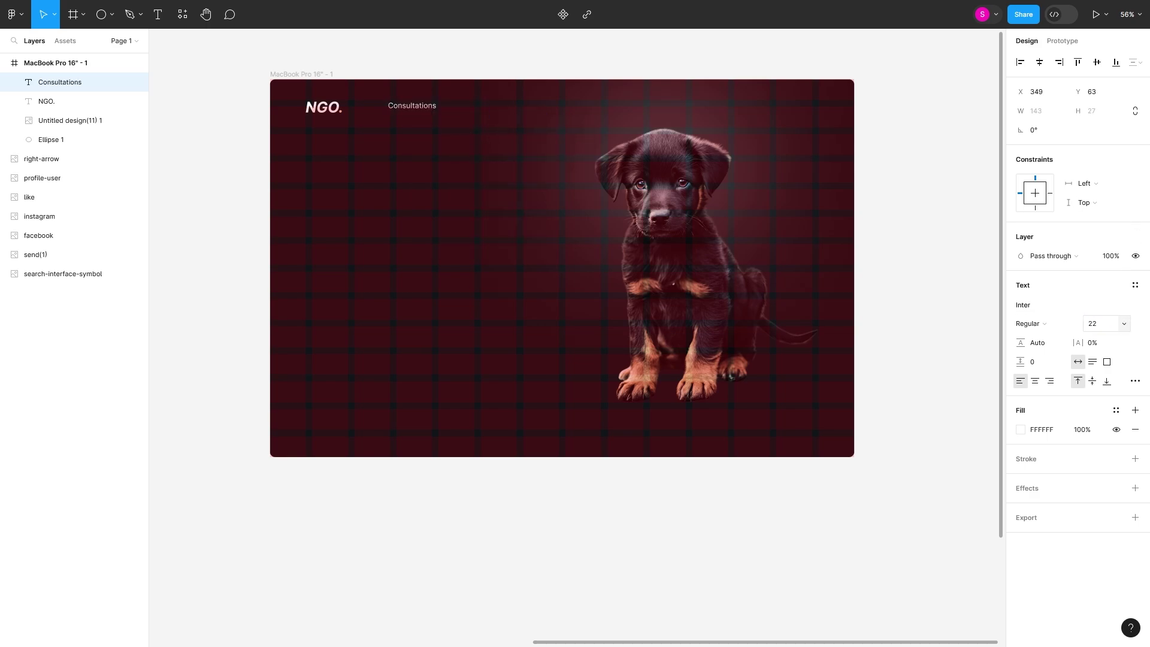
key(Escape)
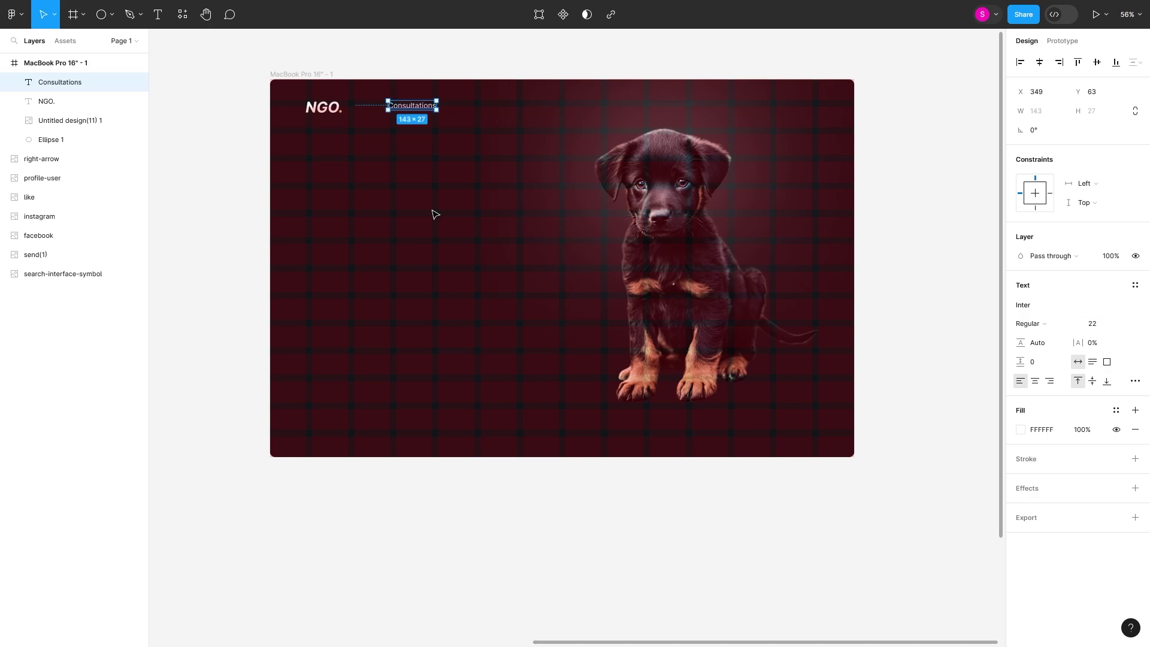
Duplicate the link into 'Home' and 'Contact' along the nav row
drag(417, 111, 559, 109)
text(Home)
key(Escape)
double_click(560, 108)
text(Contact)
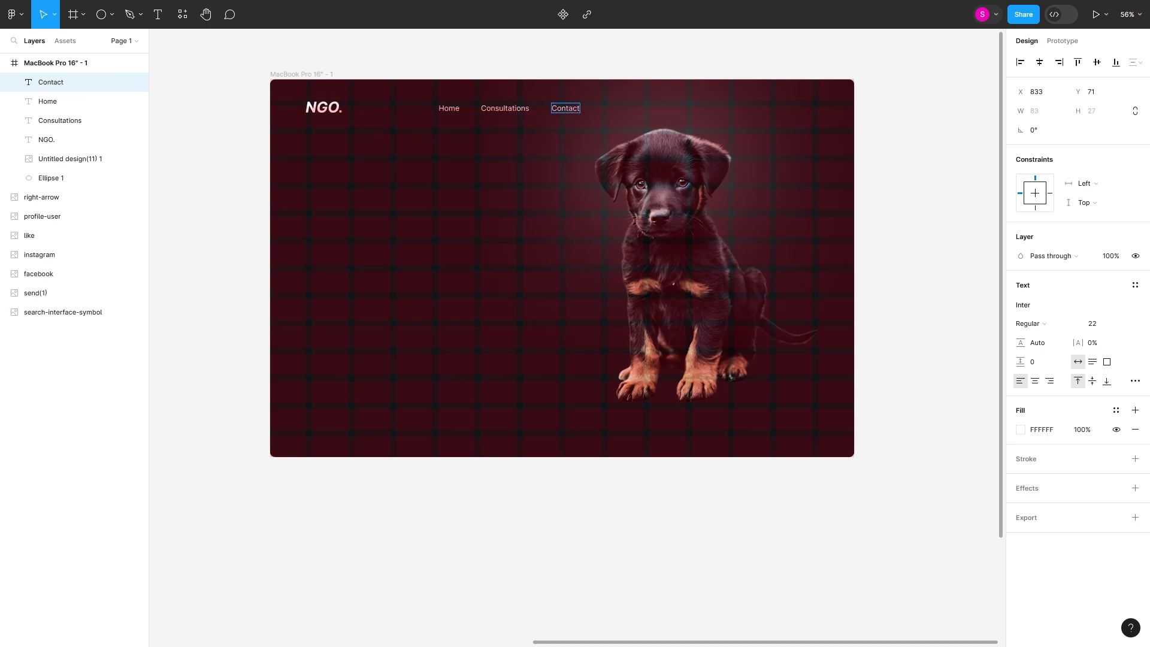
key(Escape)
Distribute the three nav links evenly and group them
click(503, 141)
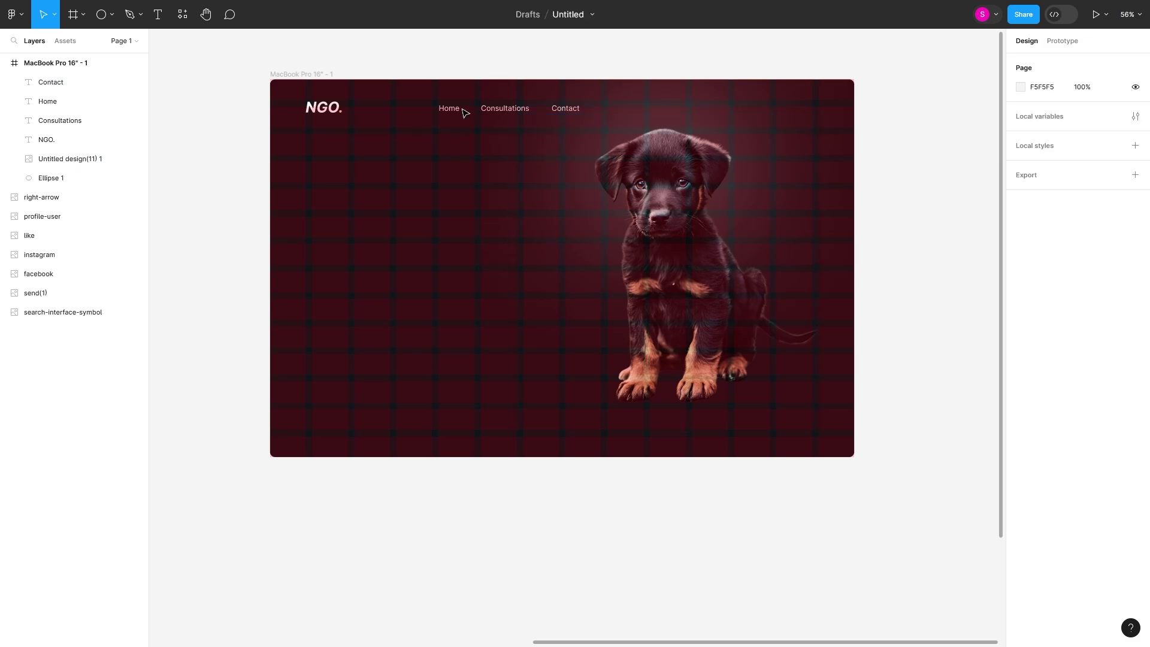
click(450, 109)
shift+click(505, 109)
shift+click(572, 111)
click(1135, 62)
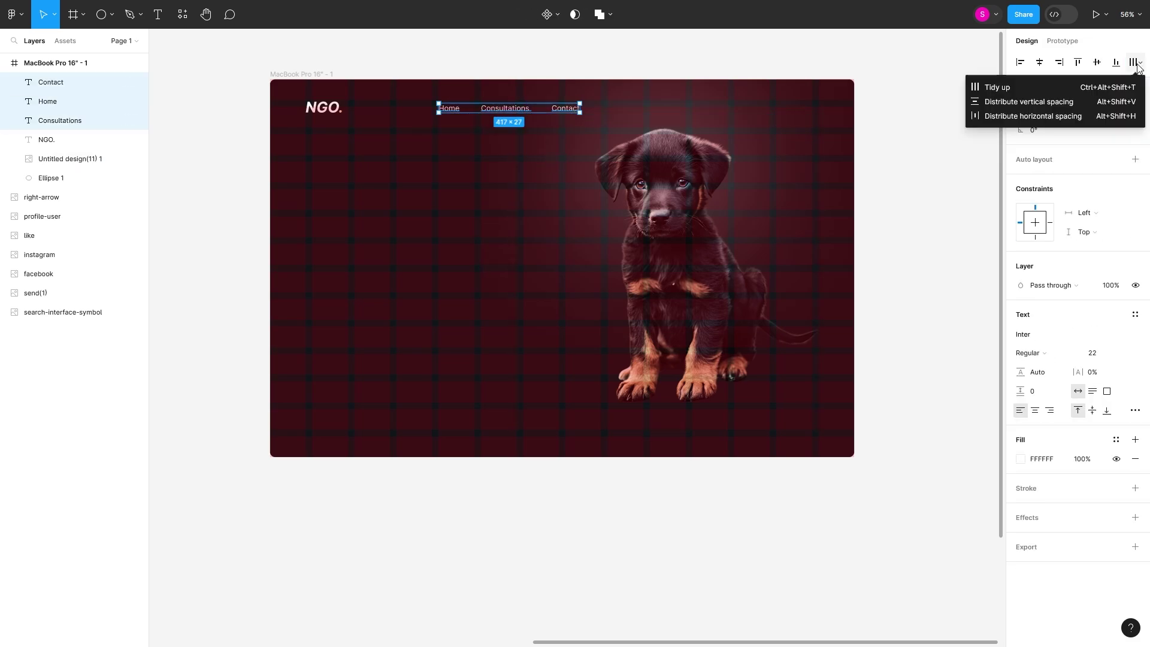
click(1054, 116)
right_click(479, 103)
click(507, 222)
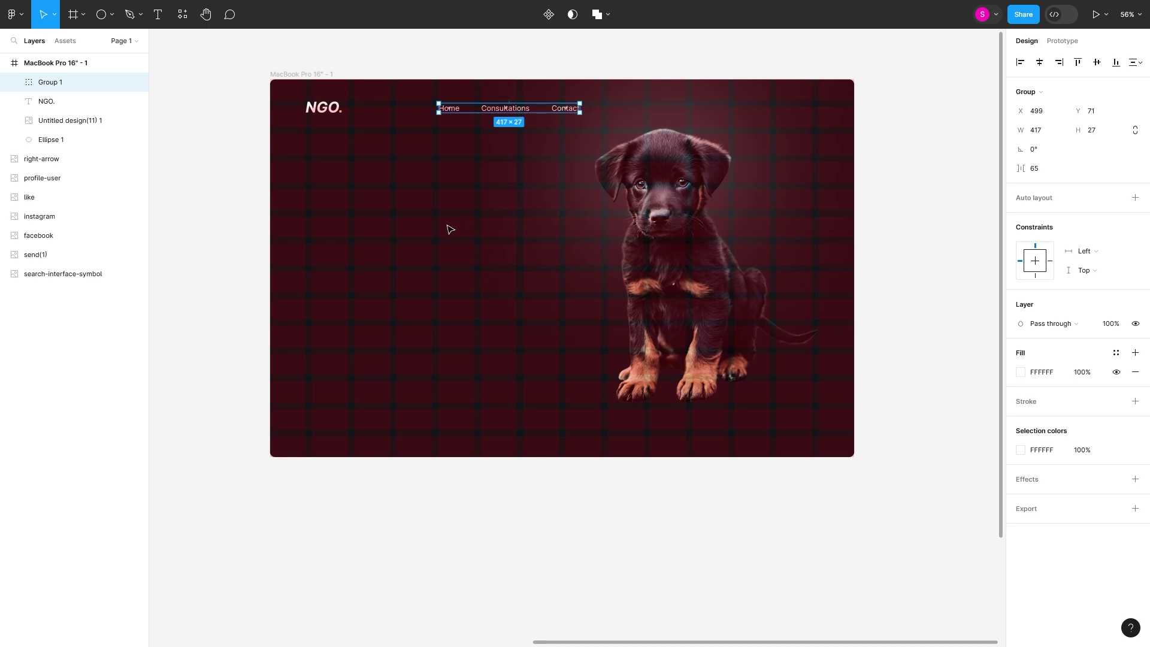
click(112, 14)
click(72, 58)
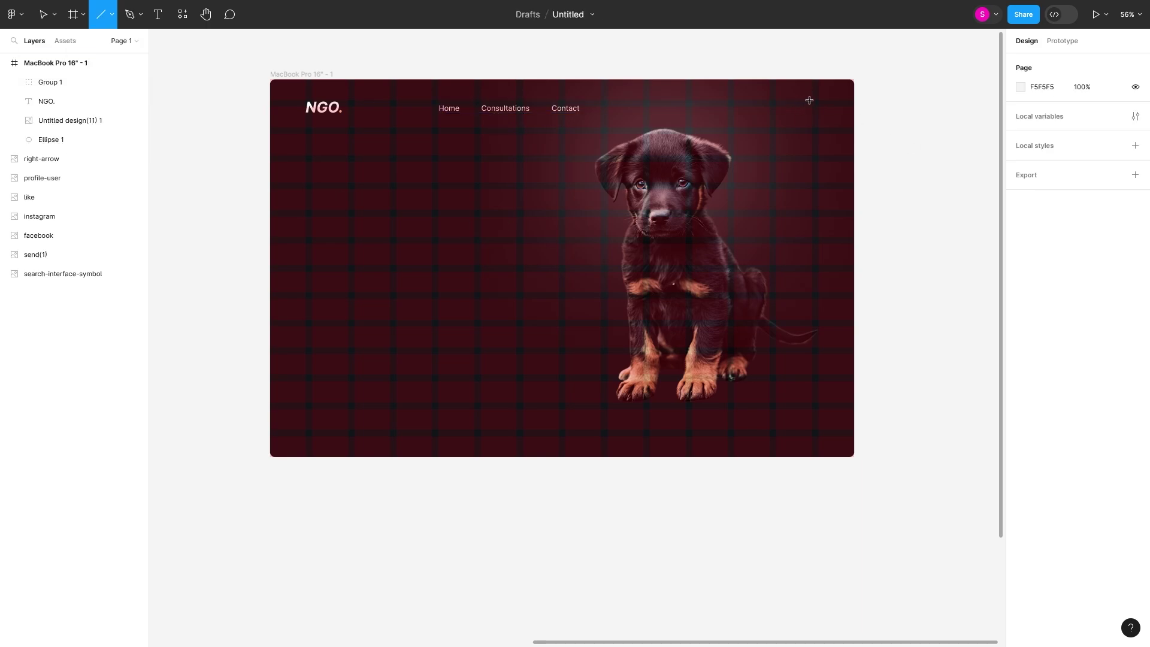
Draw a white FFFFFF line of weight 4 at the top-right of the page
drag(809, 100, 829, 105)
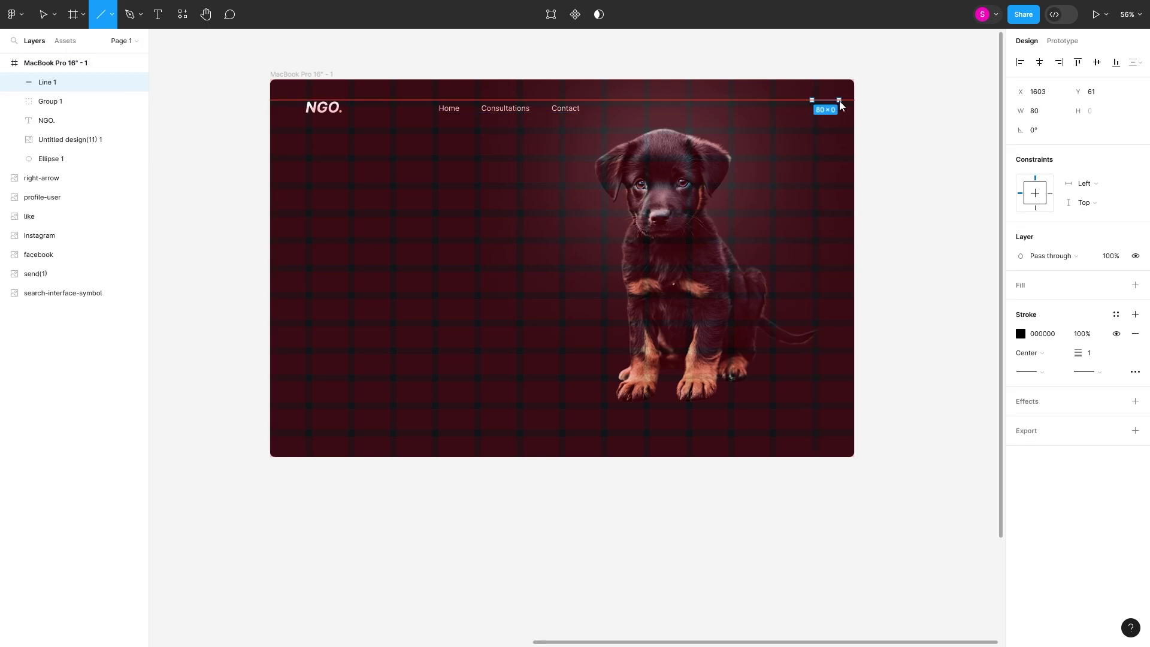
click(1042, 334)
text(FFFFFF)
click(1096, 354)
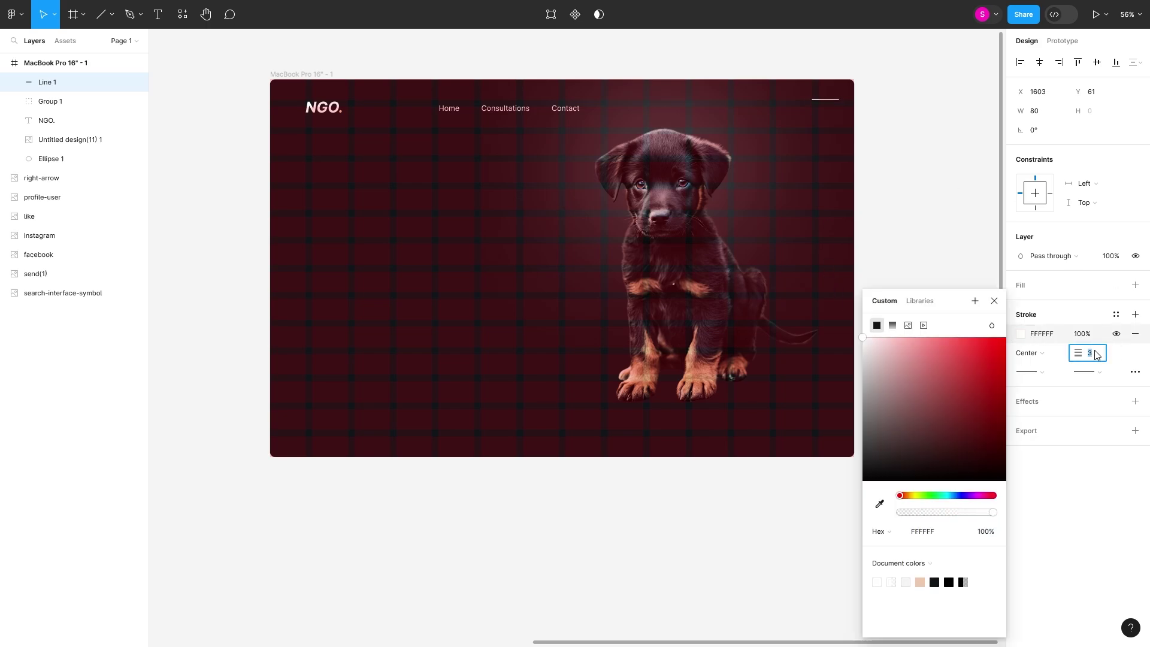
text(4)
key(Return)
click(942, 149)
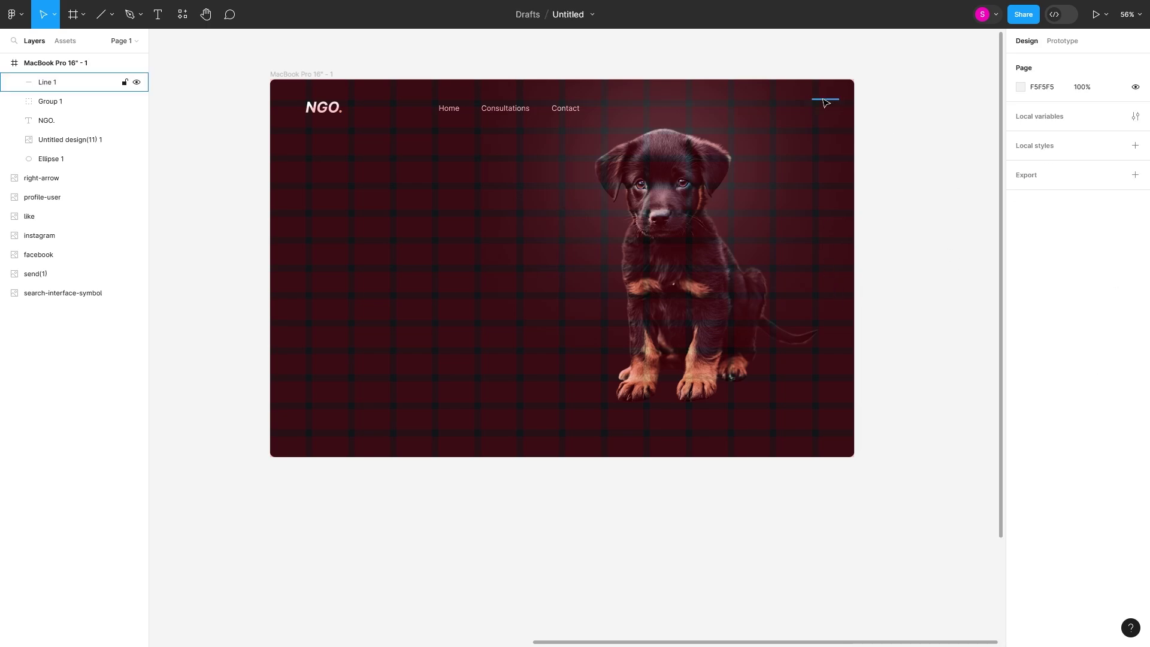
mouse_move(830, 102)
mouse_down()
mouse_move(787, 104)
mouse_move(811, 103)
mouse_up()
Duplicate the line below the original and give it round start and end caps
key(ctrl+d)
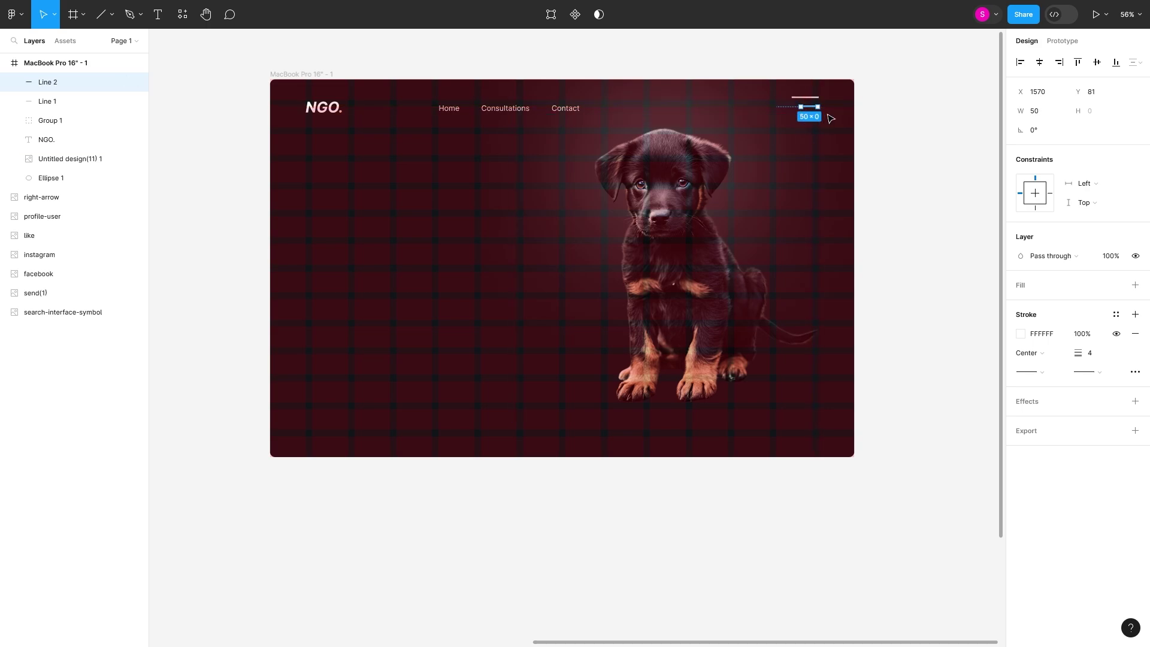
click(828, 115)
click(1029, 372)
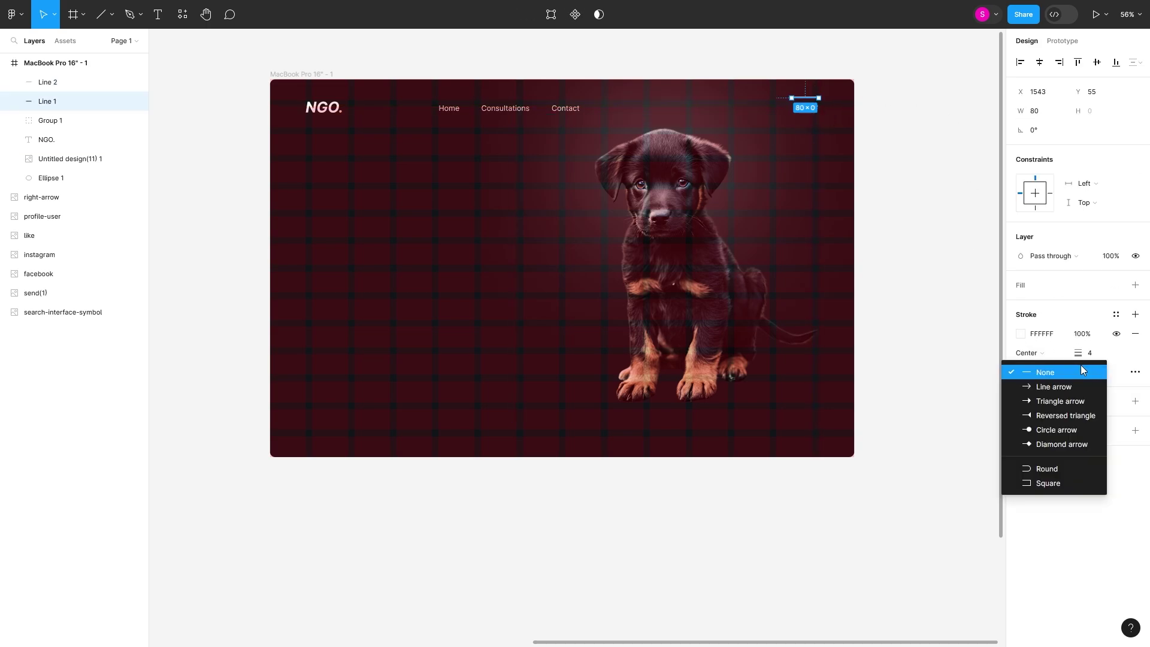
click(1026, 466)
click(1085, 372)
click(1048, 464)
scroll(818, 98, up, 10)
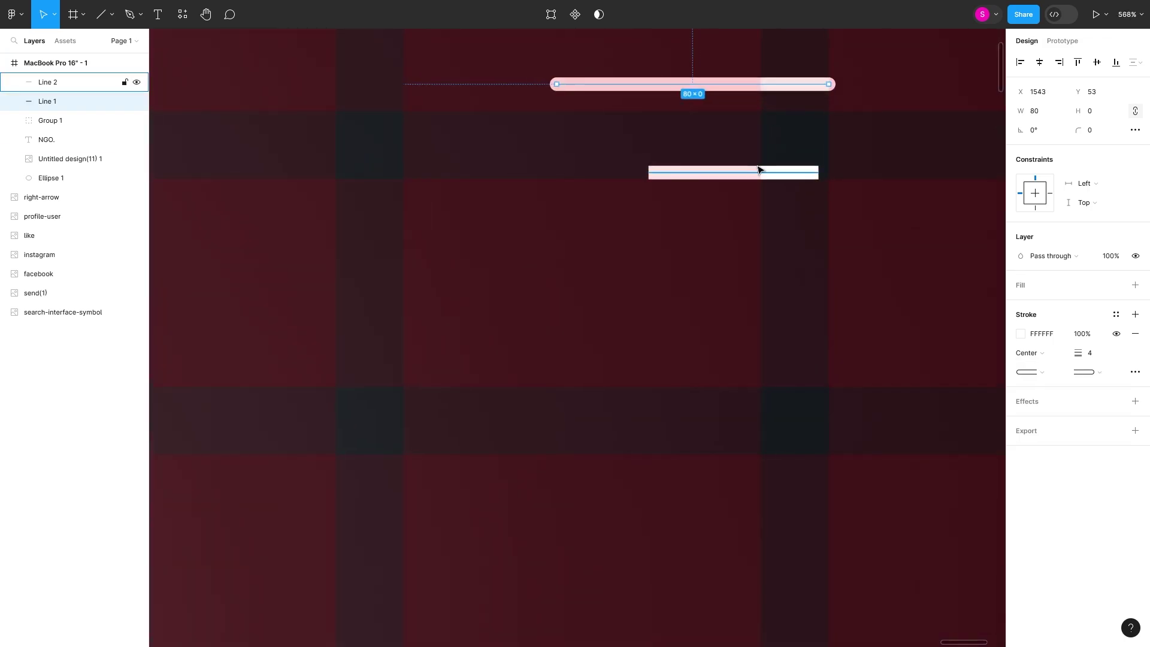
click(759, 172)
click(1030, 372)
key(Escape)
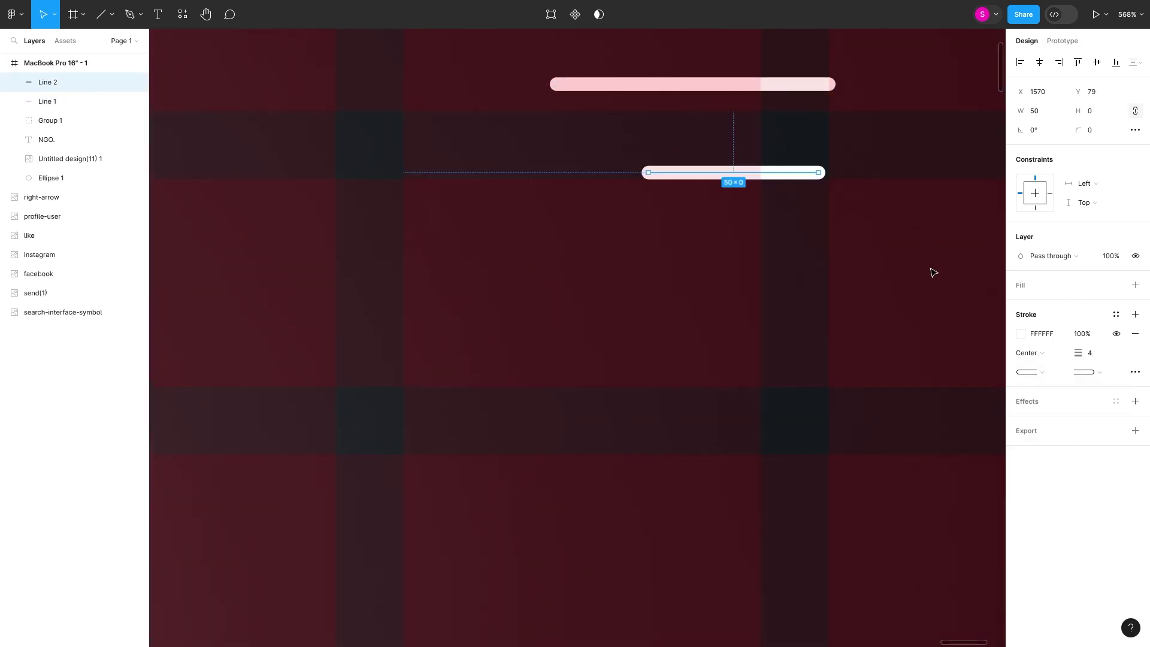
Shorten the two menu lines to 65 and 50 wide
click(773, 141)
click(731, 172)
shift+click(752, 84)
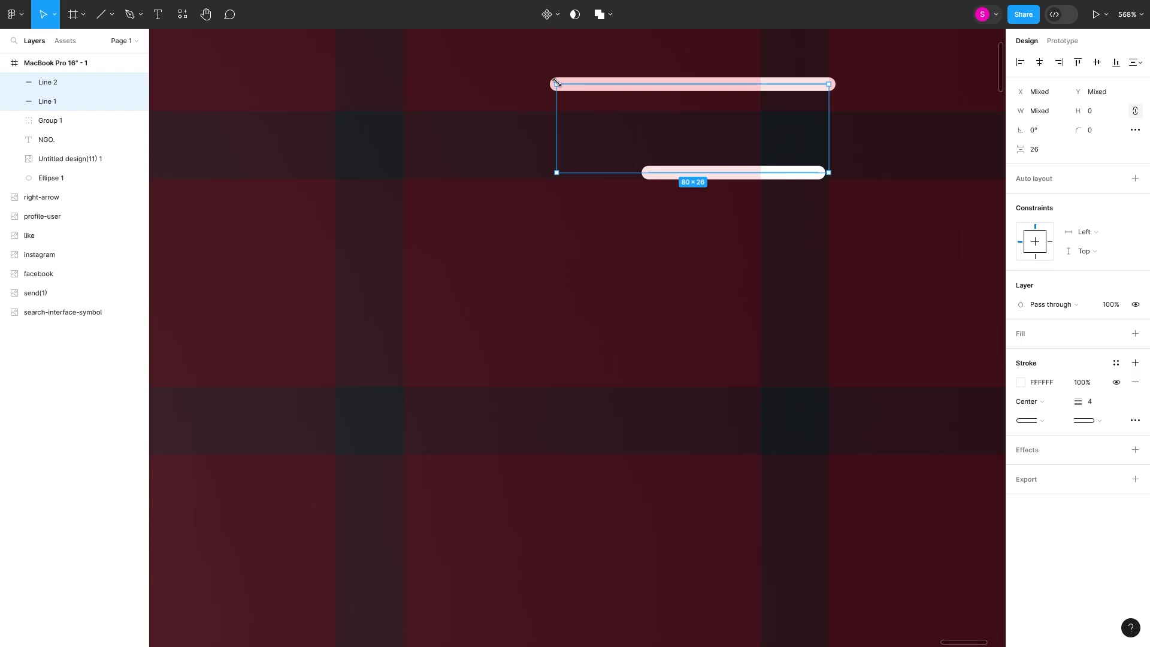
drag(556, 82, 602, 84)
click(662, 172)
mouse_move(642, 172)
mouse_down()
mouse_move(694, 171)
mouse_move(710, 154)
mouse_move(742, 161)
mouse_up()
scroll(731, 180, down, 5)
click(707, 152)
click(730, 154)
scroll(742, 162, up, 5)
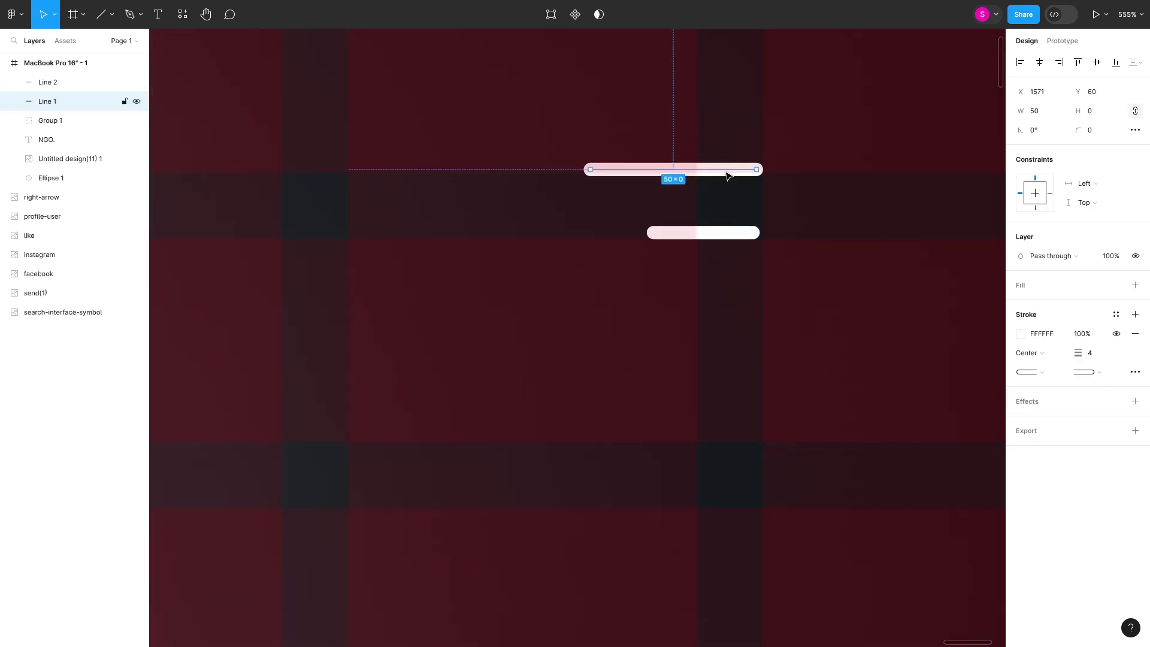
scroll(723, 172, down, 8)
scroll(713, 172, up, 1)
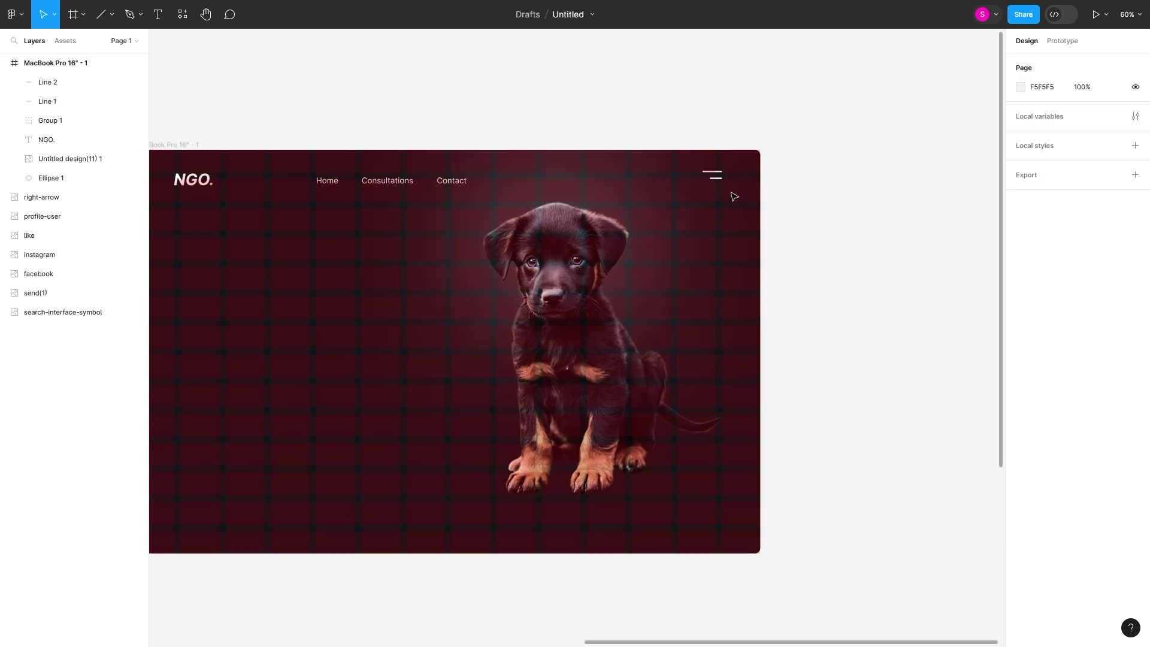
Lock the puppy image and group the two lines into a menu icon
drag(730, 192, 713, 168)
click(635, 267)
key(ctrl+shift+l)
drag(739, 214, 712, 179)
right_click(711, 180)
click(743, 293)
Select the menu icon, nav links and NGO. logo together, then deselect
click(693, 211)
click(713, 175)
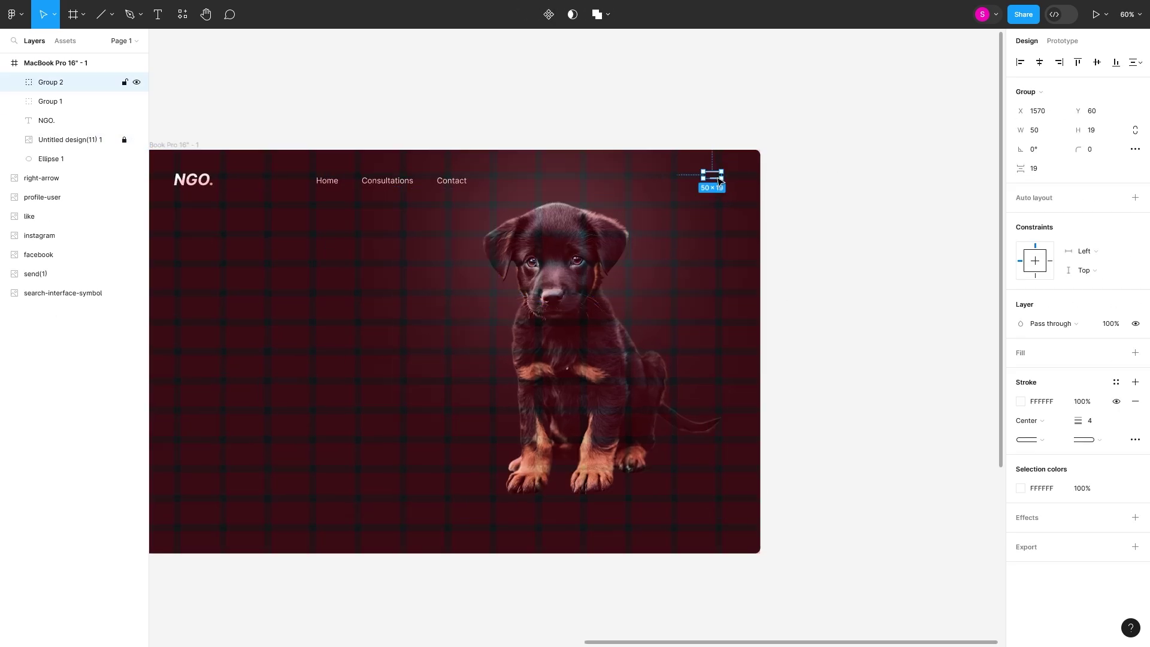
shift+click(327, 180)
shift+click(193, 179)
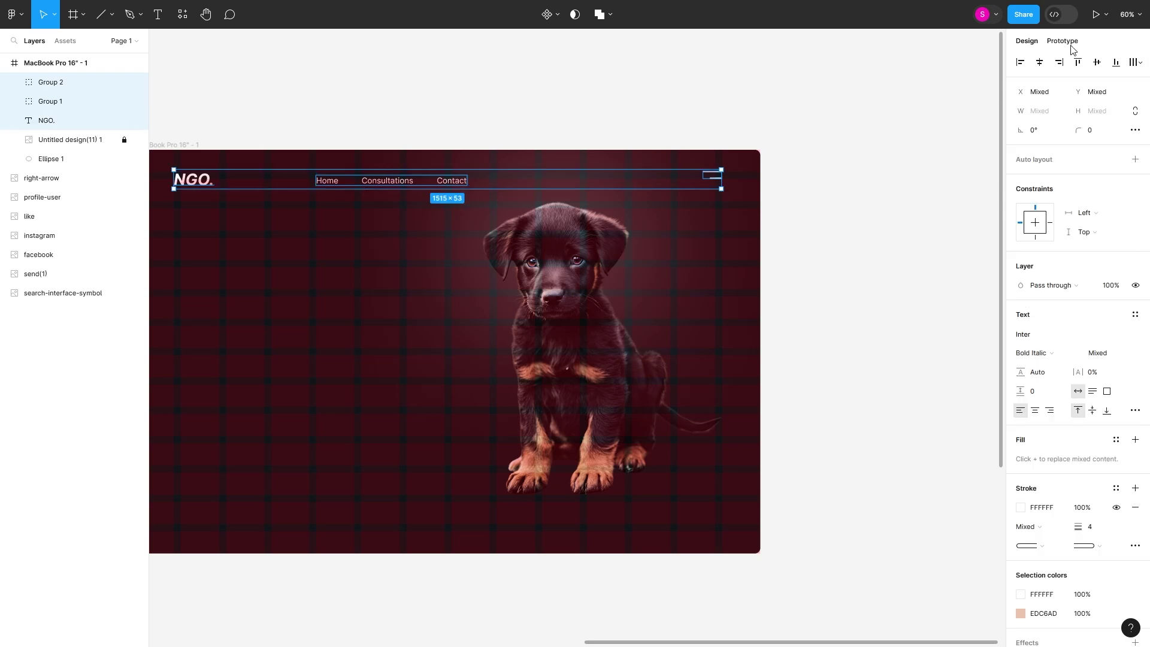
click(373, 235)
scroll(262, 268, left, 3)
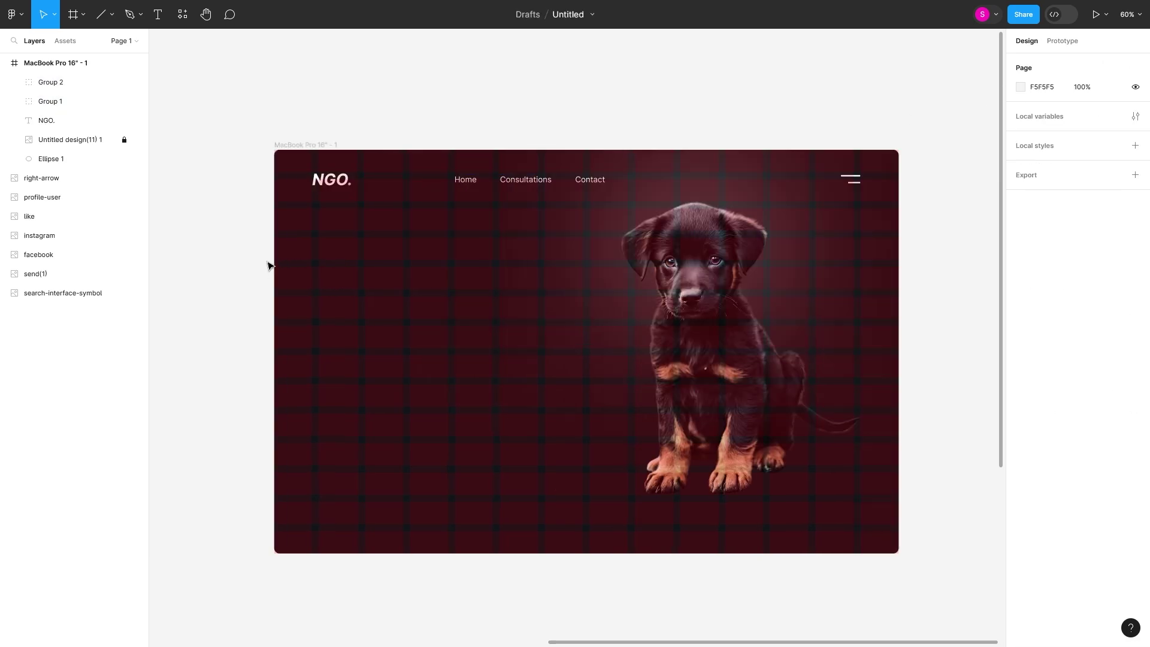
Add the 'Don't Buy Please Adopt' headline on the left at font size 99
click(158, 14)
click(328, 280)
text(Don't Buy Please Adopt)
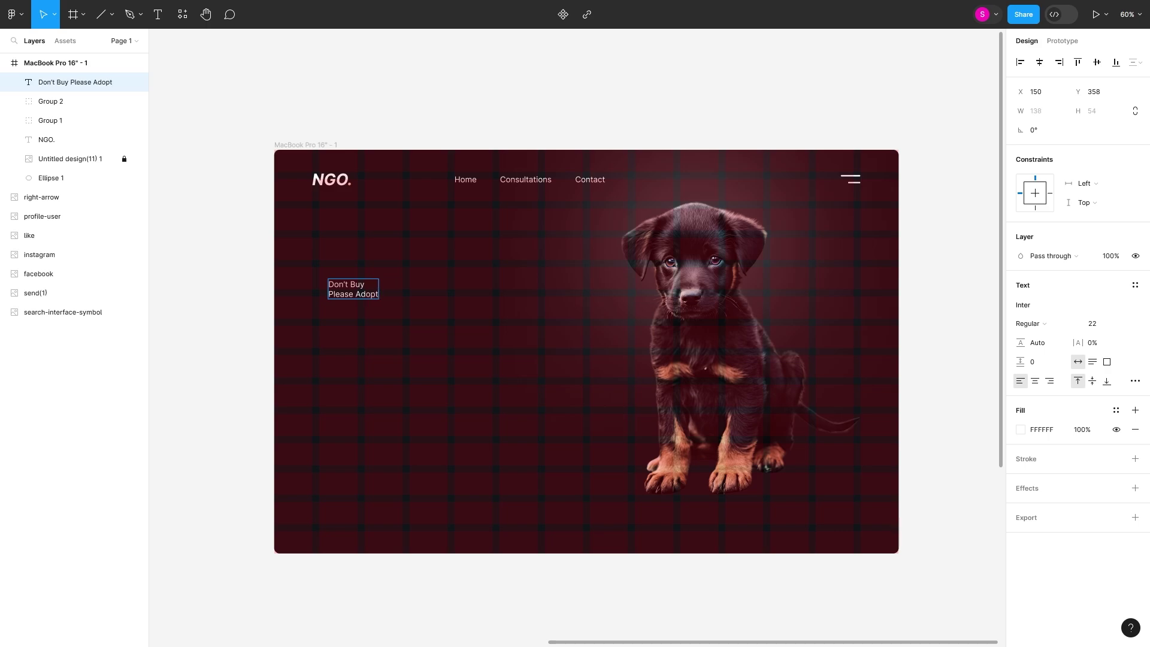
key(ctrl+a)
click(1094, 324)
text(55)
key(Return)
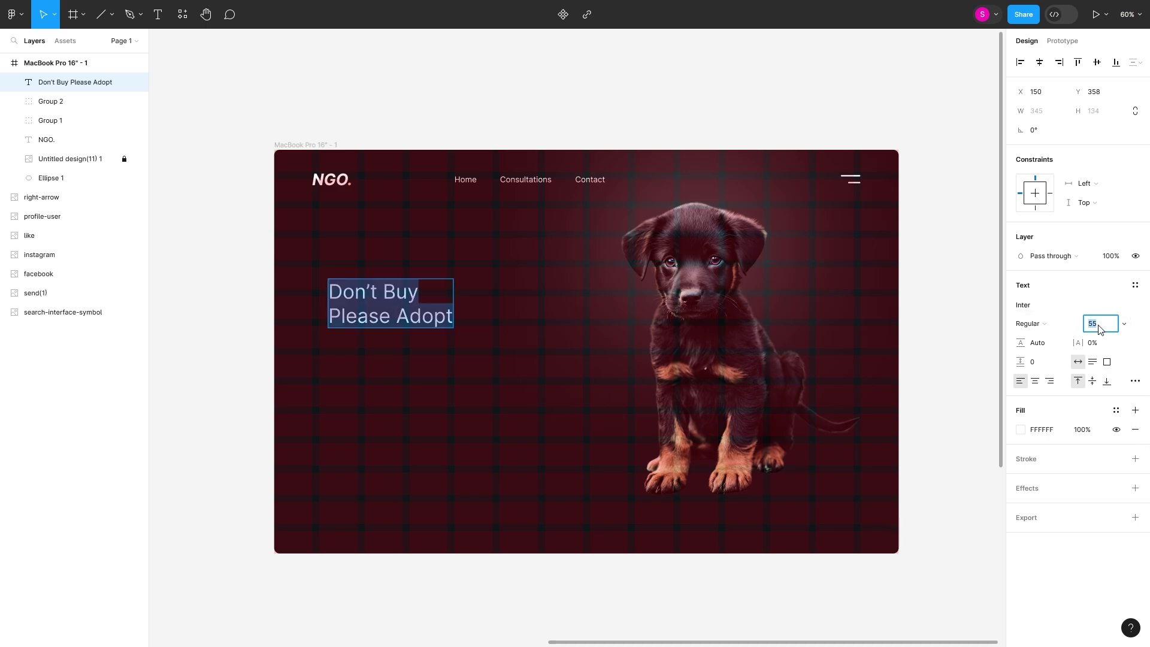
key(Return)
text(88)
key(Return)
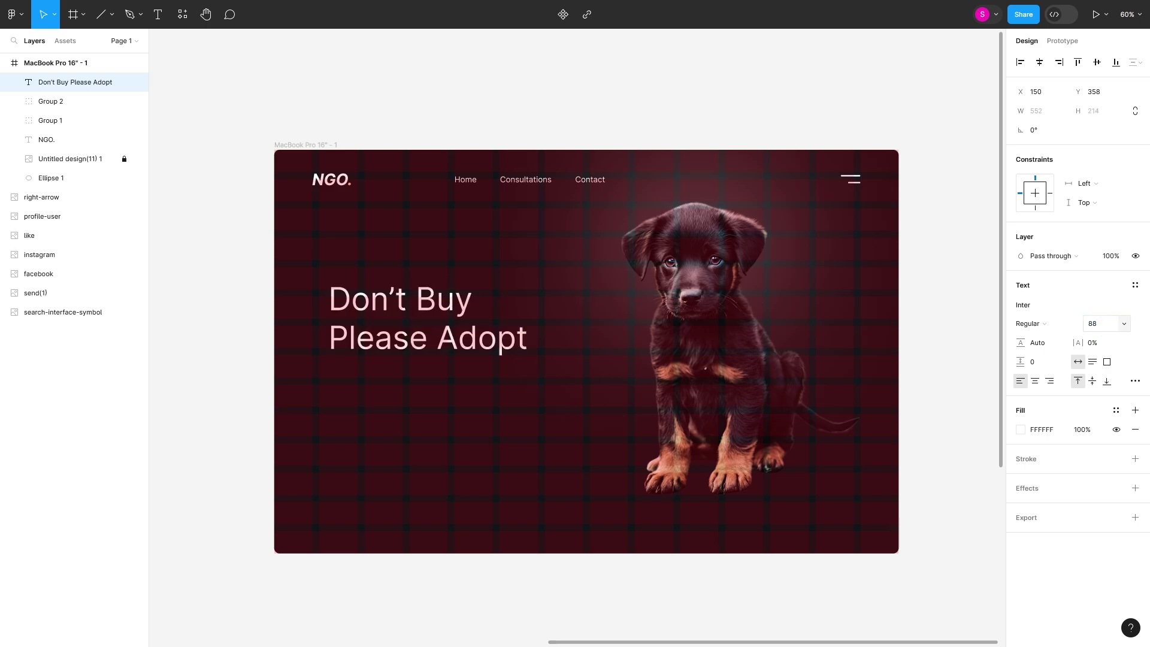
click(1094, 323)
text(99)
key(Return)
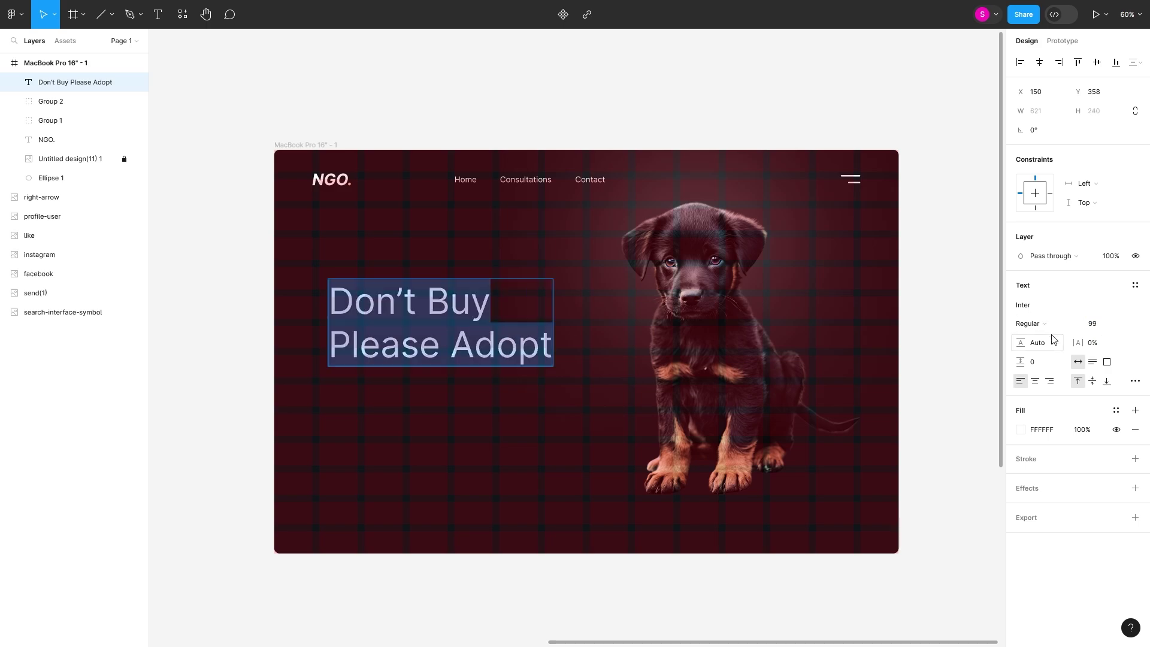
Make the headline Inter Black Italic and move it up-left into alignment
click(1030, 323)
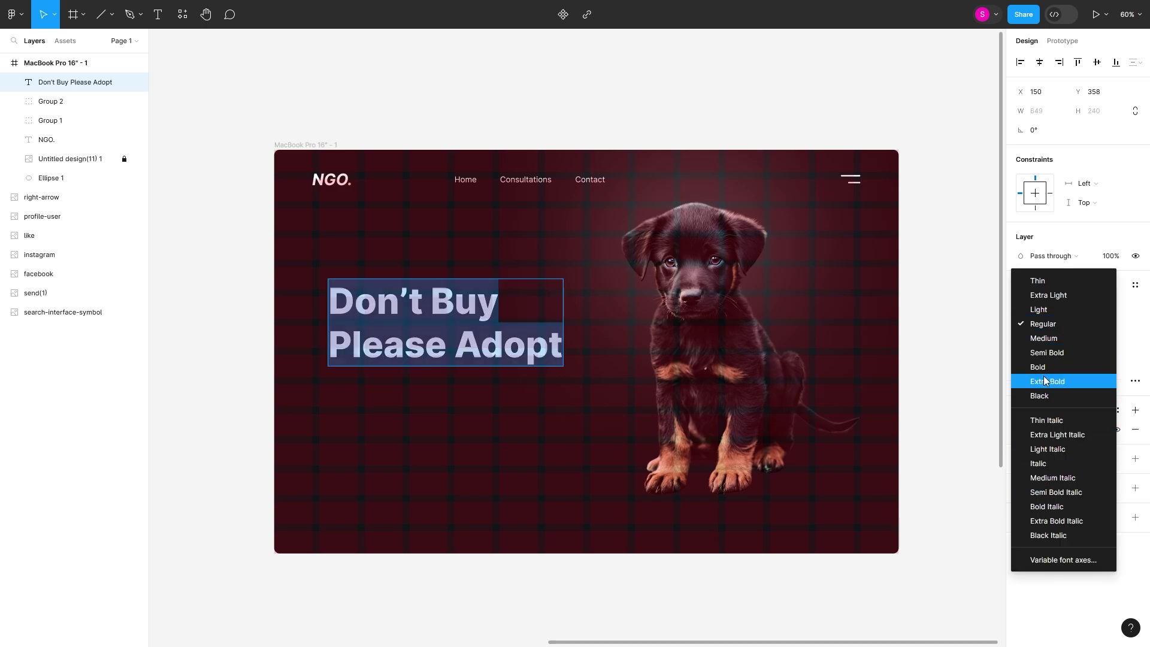
click(1070, 535)
drag(427, 353, 419, 331)
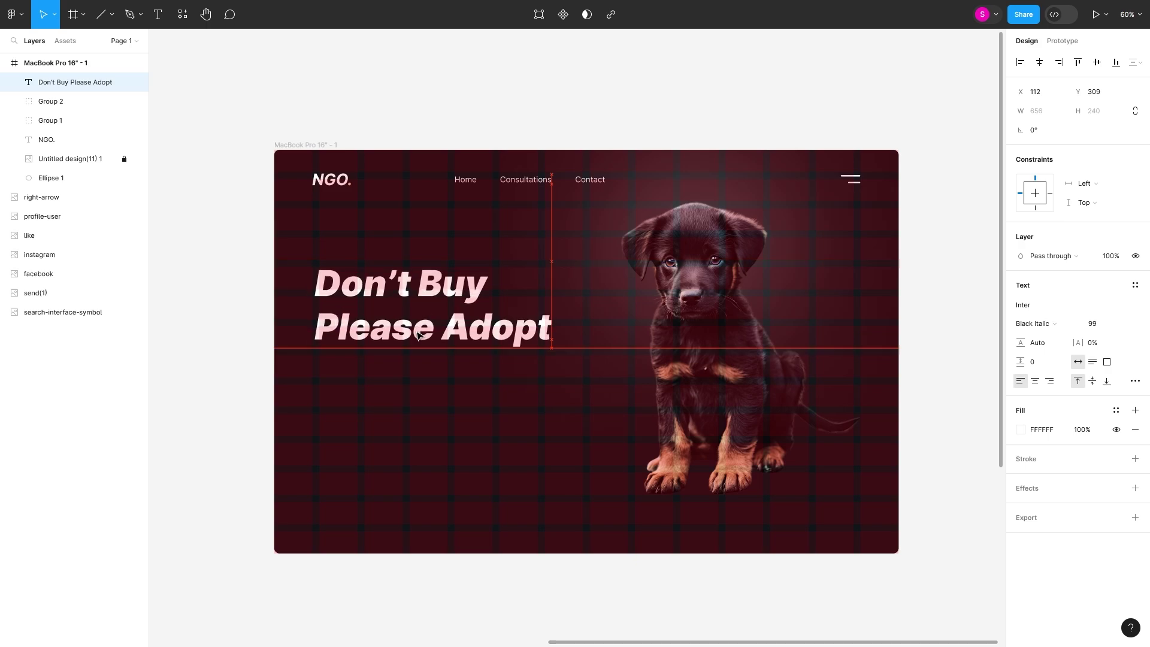
drag(420, 331, 416, 334)
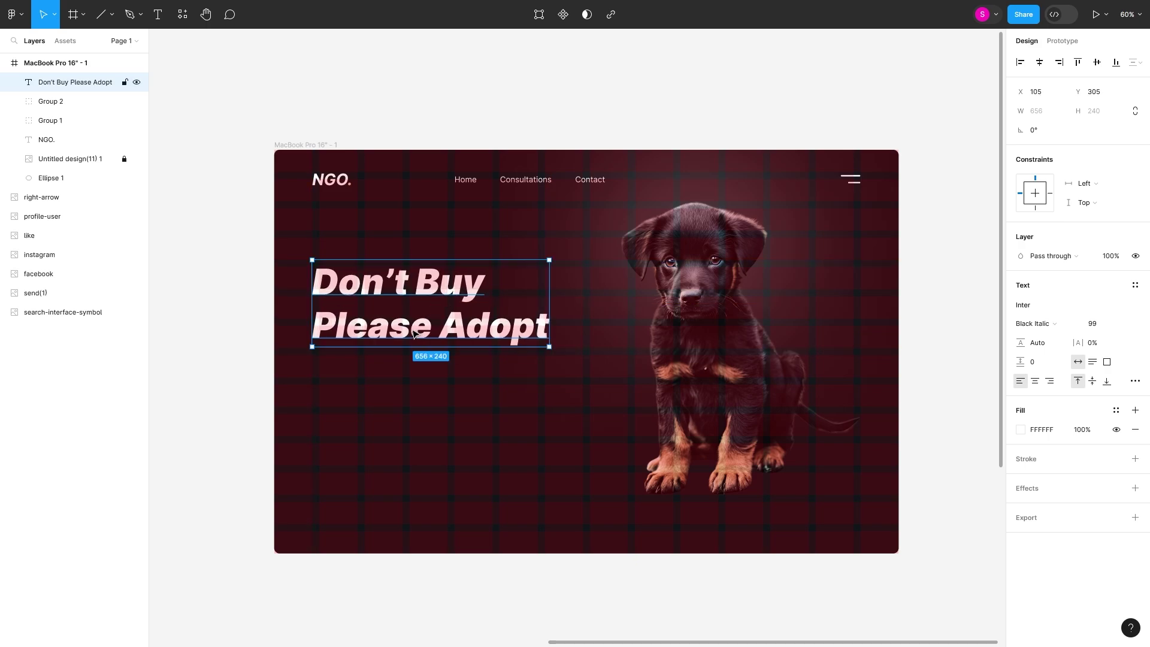
click(446, 418)
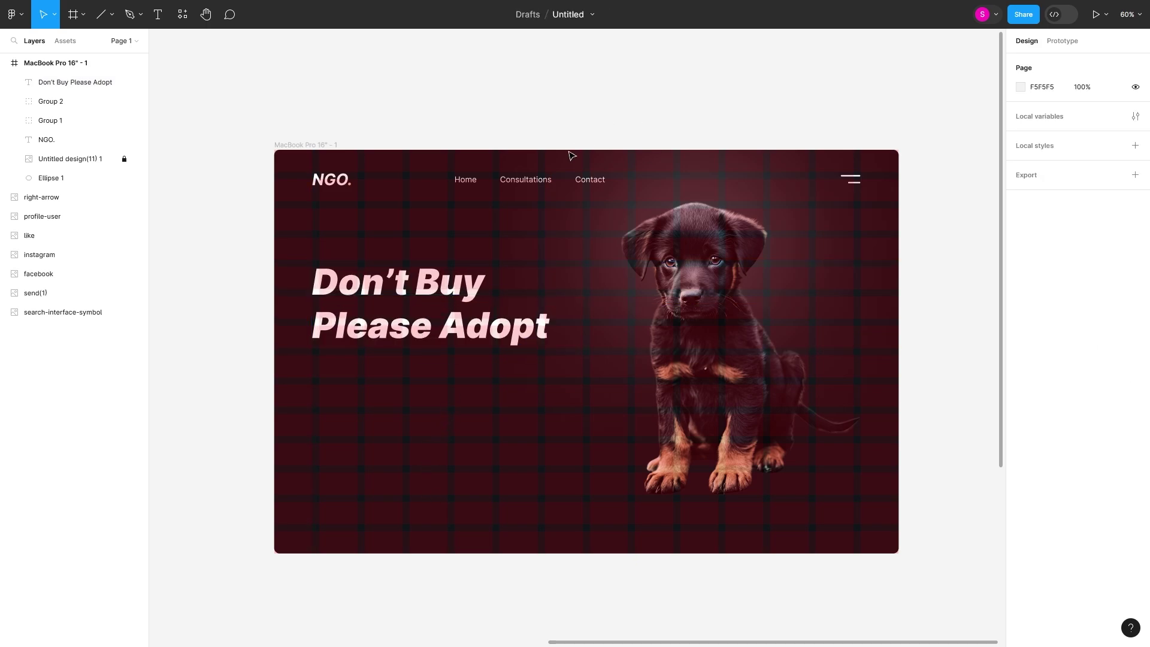
Add a '02/04' text label below the headline in Inter Regular, size 28
click(157, 14)
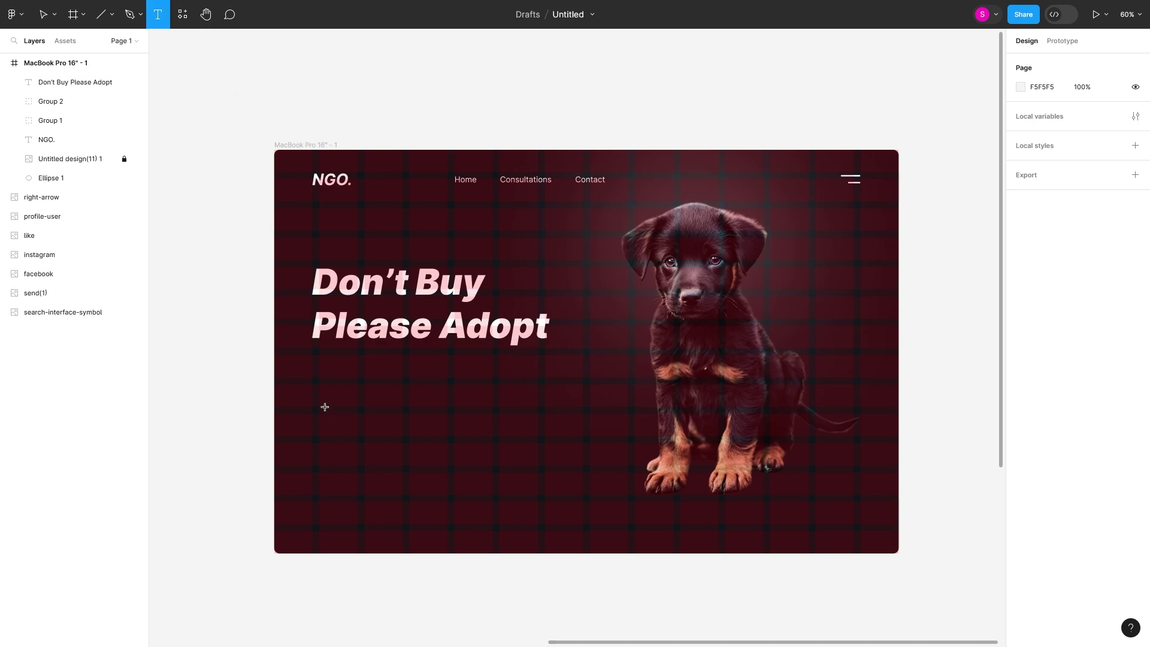
click(324, 408)
text(02/)
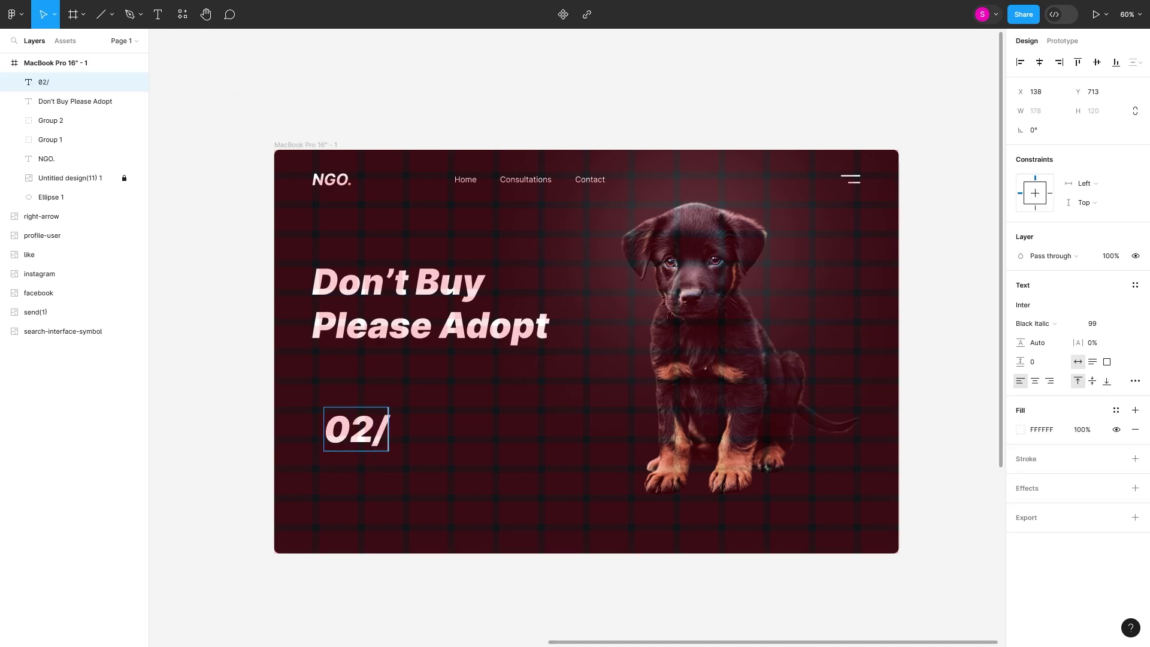
text(04)
key(ctrl+a)
click(1034, 323)
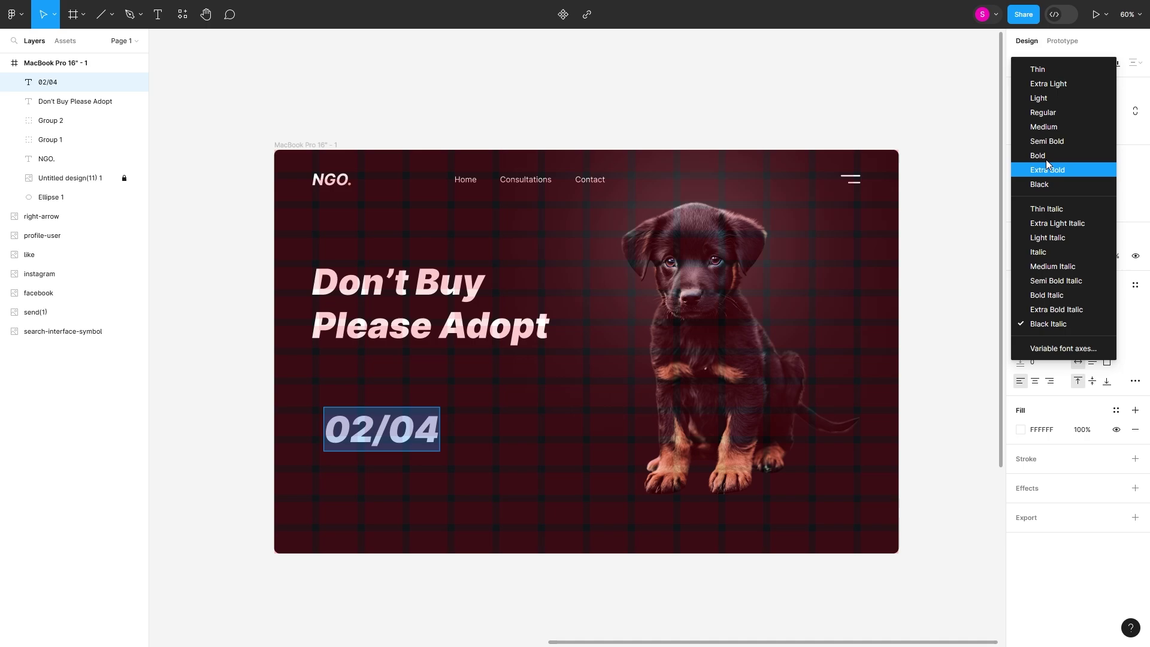
click(1042, 113)
click(1096, 327)
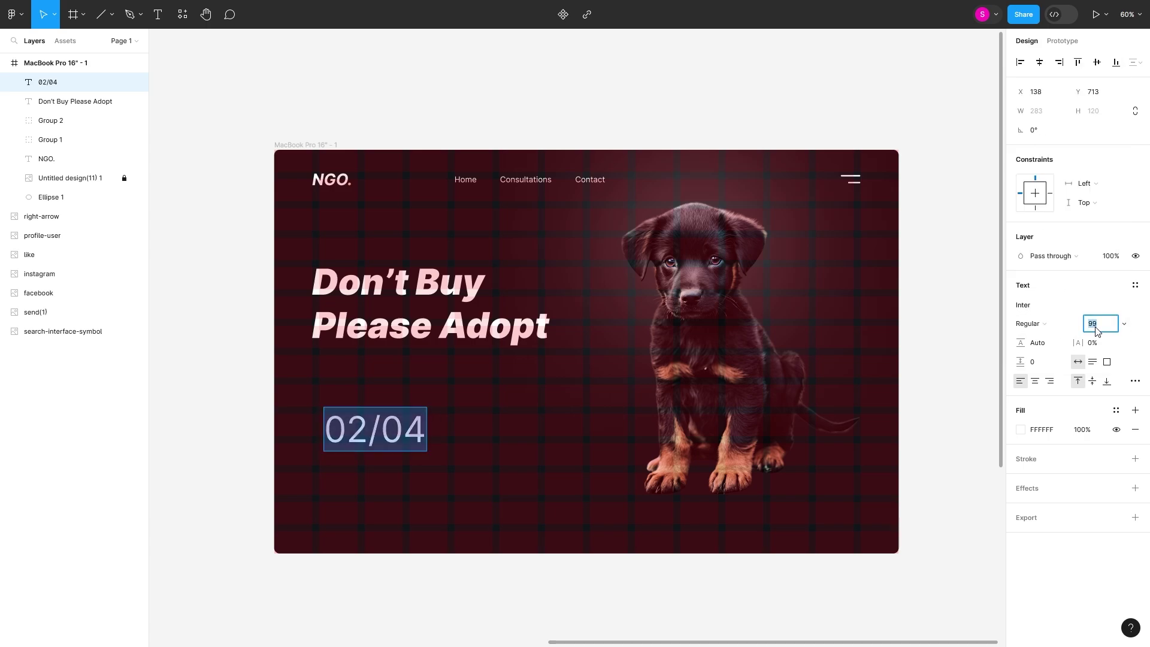
text(8)
key(Return)
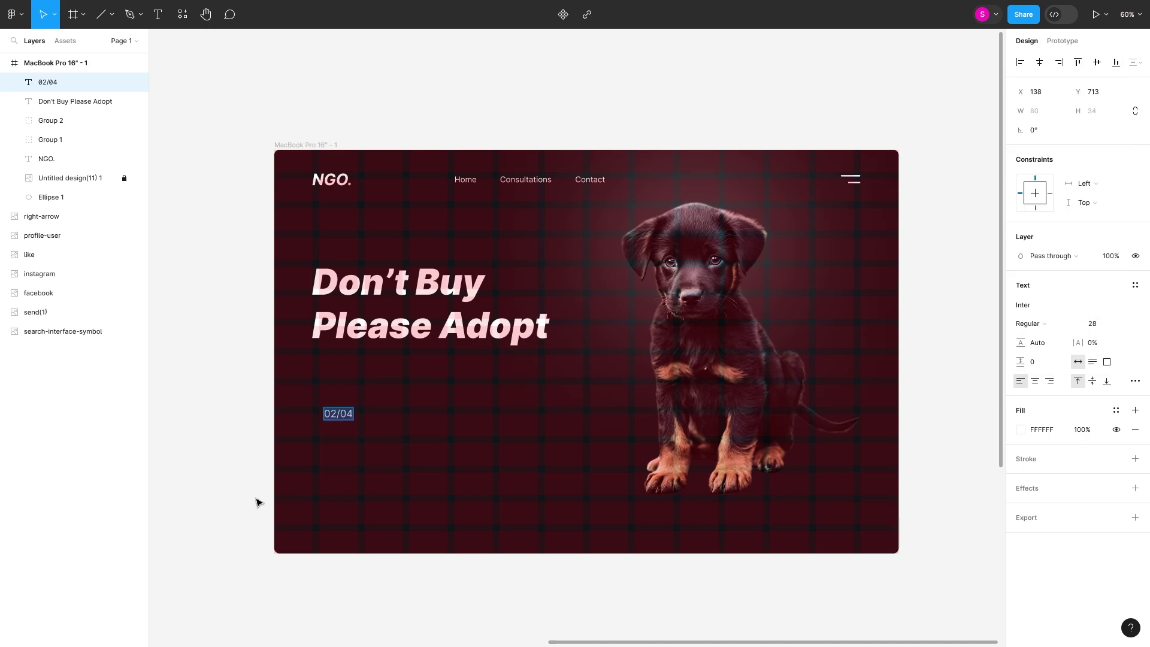
Move 02/04 under the headline, eyedrop a peach fill, and make it Semi Bold
drag(344, 415, 334, 384)
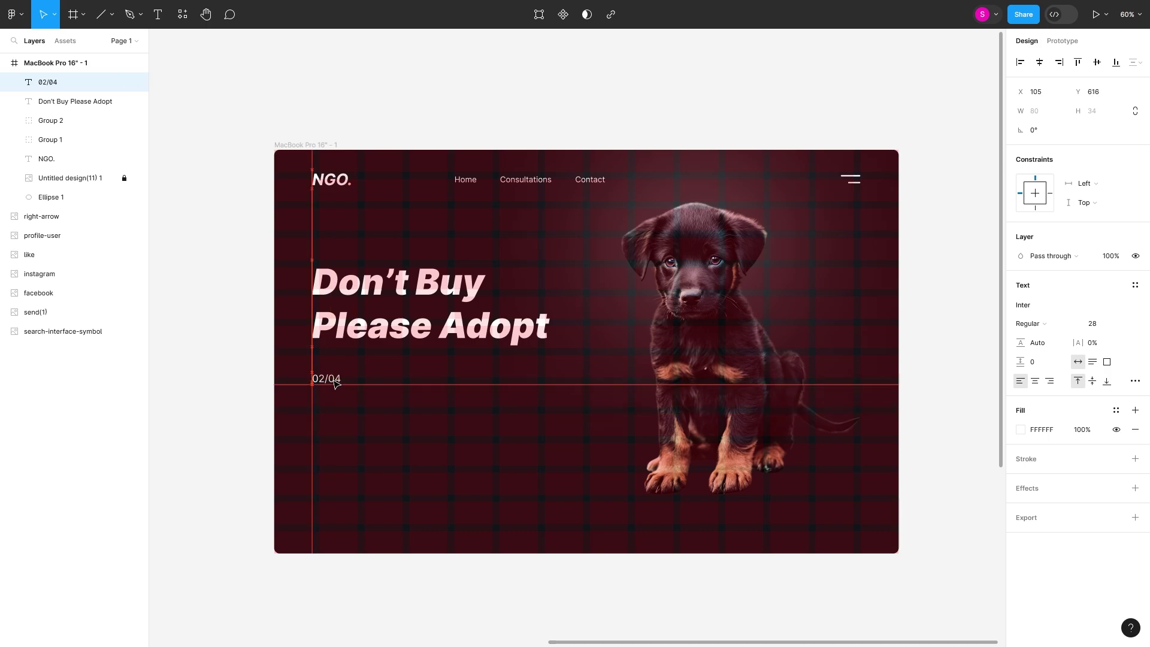
click(1018, 431)
click(881, 506)
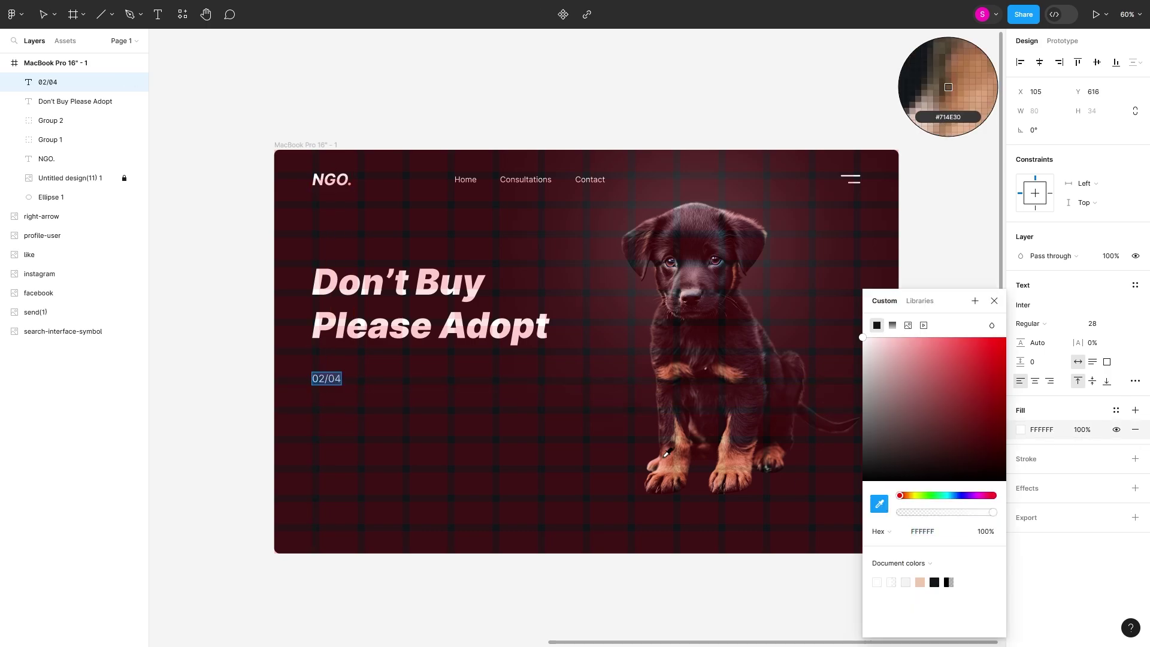
click(666, 458)
click(994, 301)
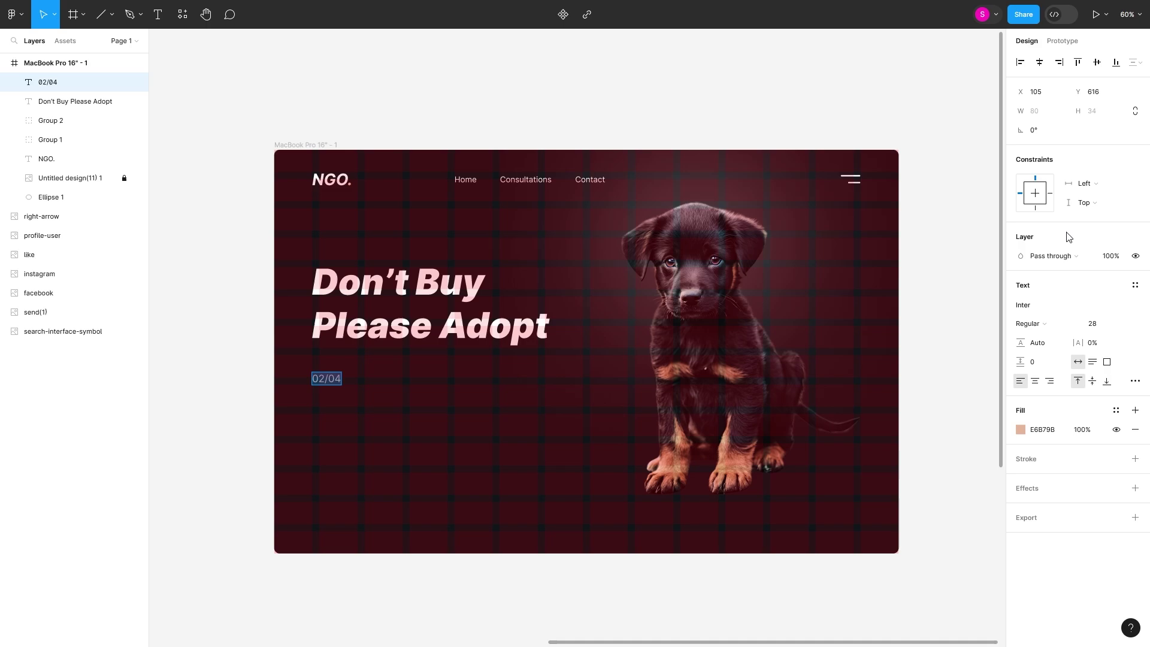
click(1049, 325)
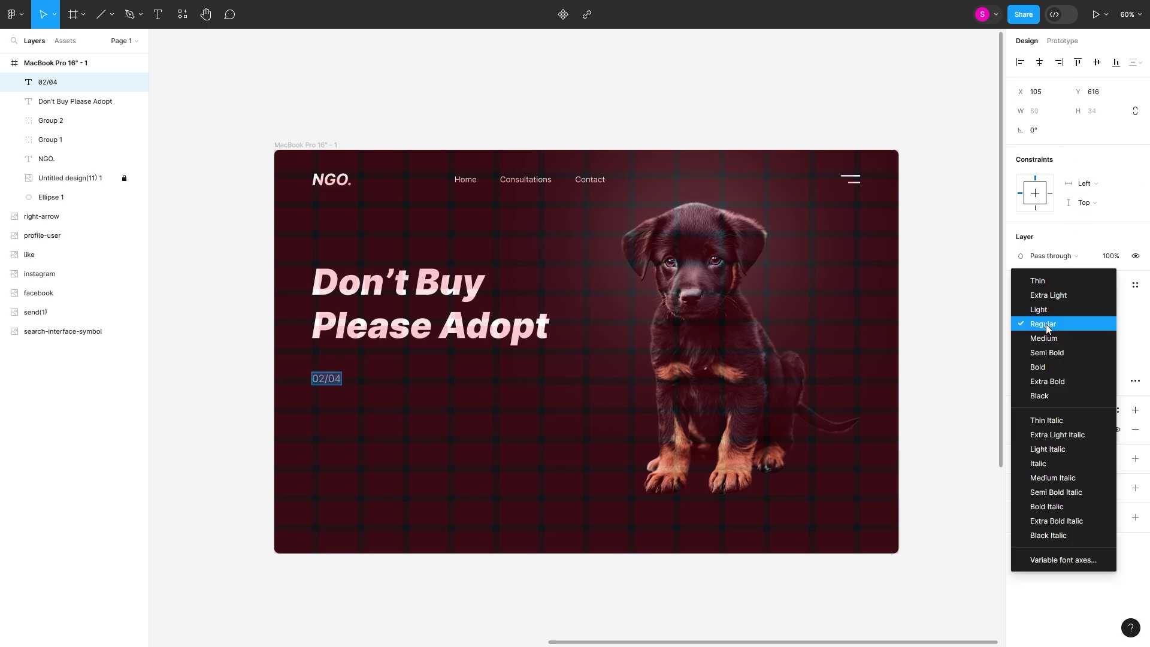
click(1049, 356)
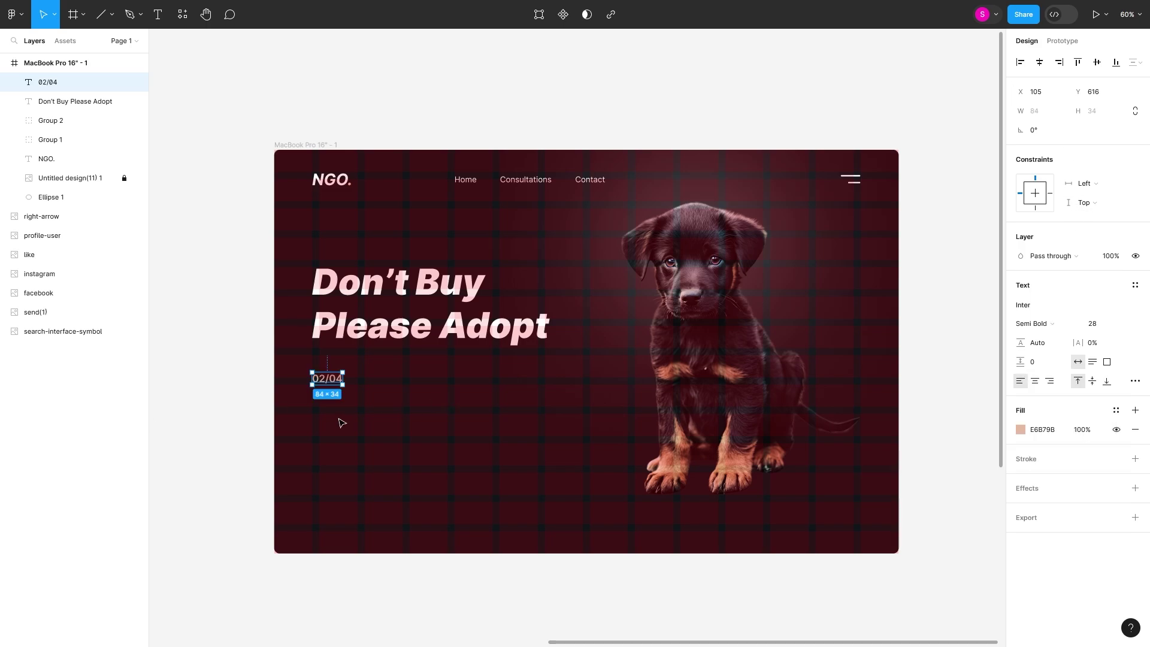
Search 'lorem ipsum', open lipsum.com and select the first Lorem Ipsum sentence
key(F11)
key(ctrl+t)
text(lorem ipsum)
key(Return)
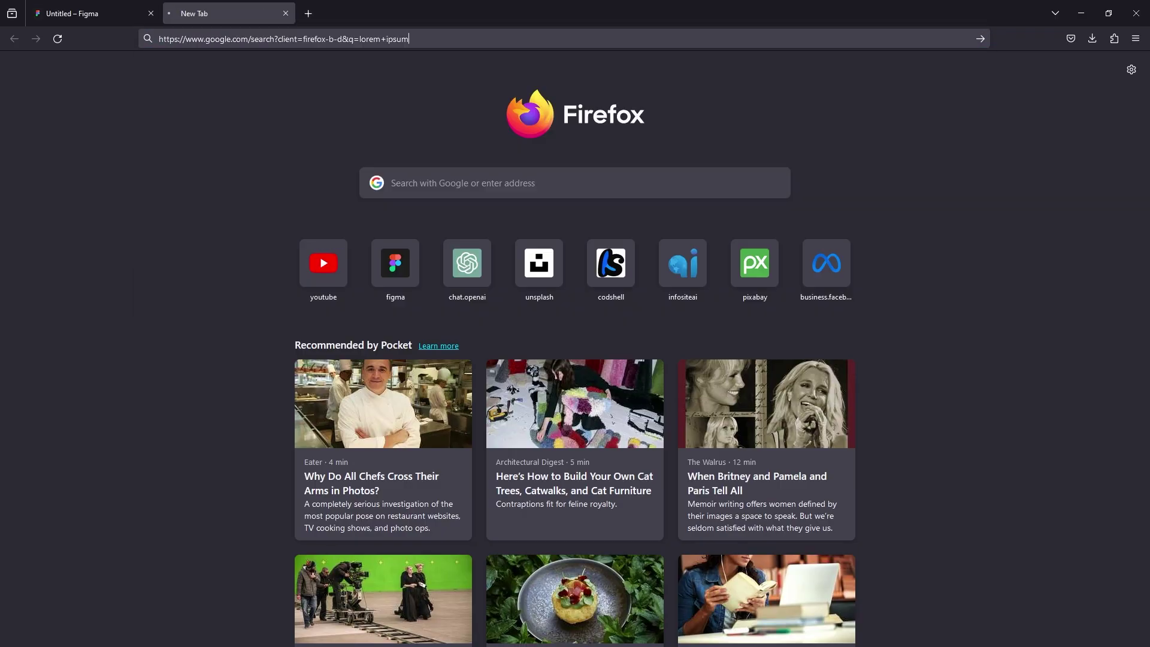
click(219, 150)
key(F11)
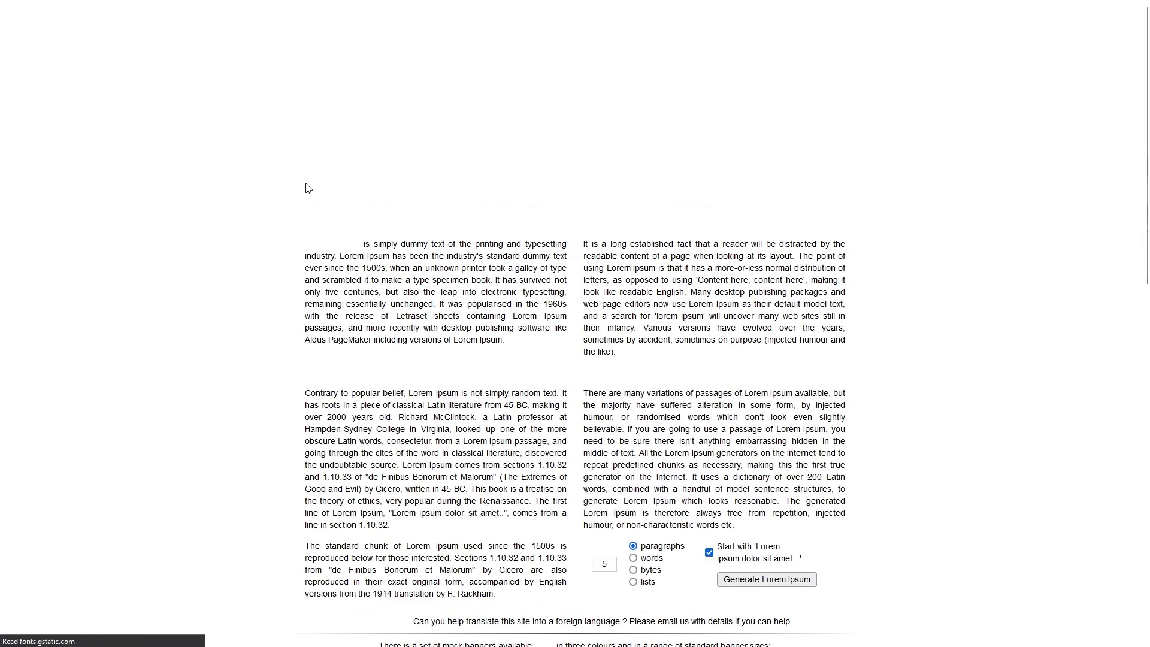
drag(704, 354, 306, 244)
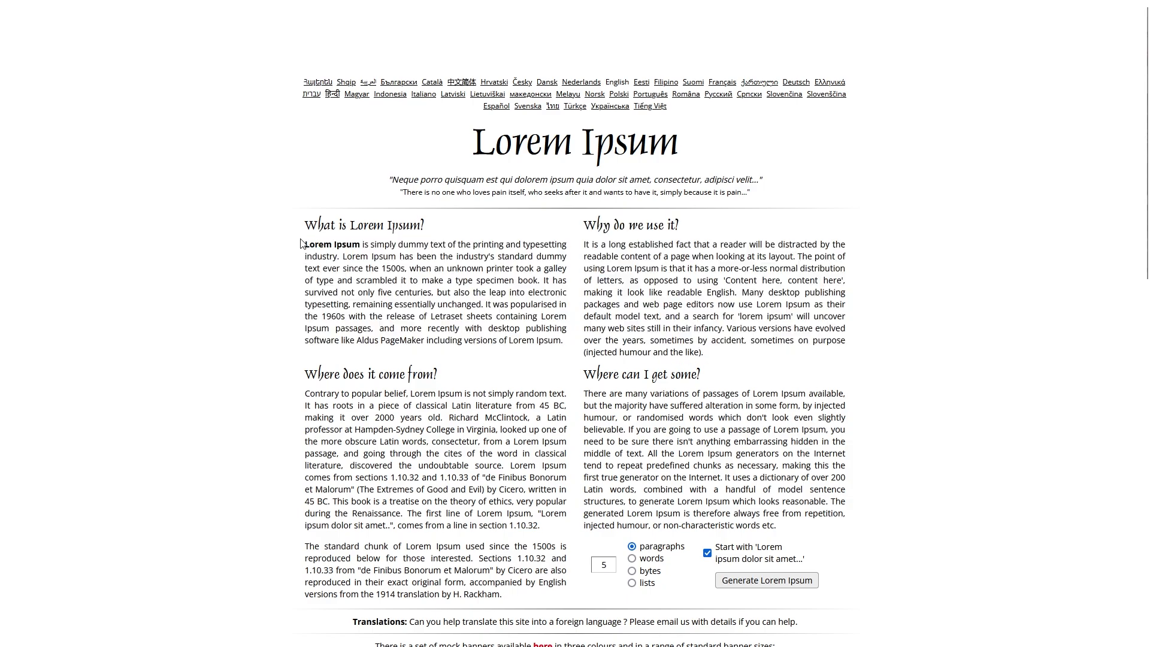
drag(303, 244, 343, 257)
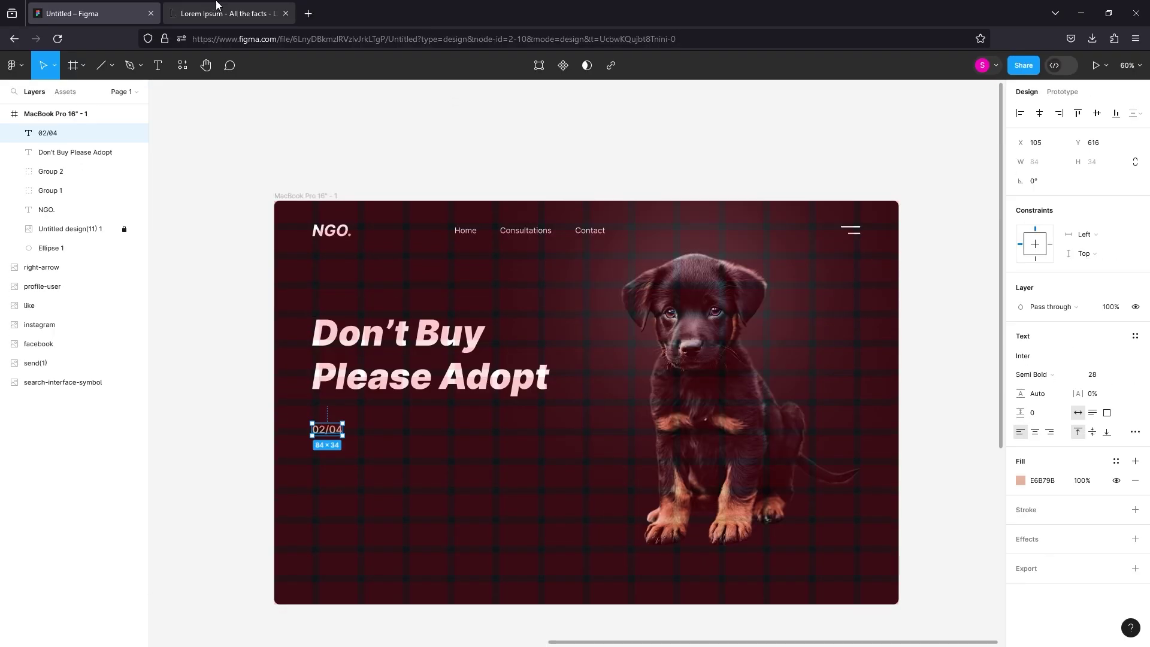
Paste the Lorem Ipsum sentence at size 24 and place it beside 02/04
key(ctrl+v)
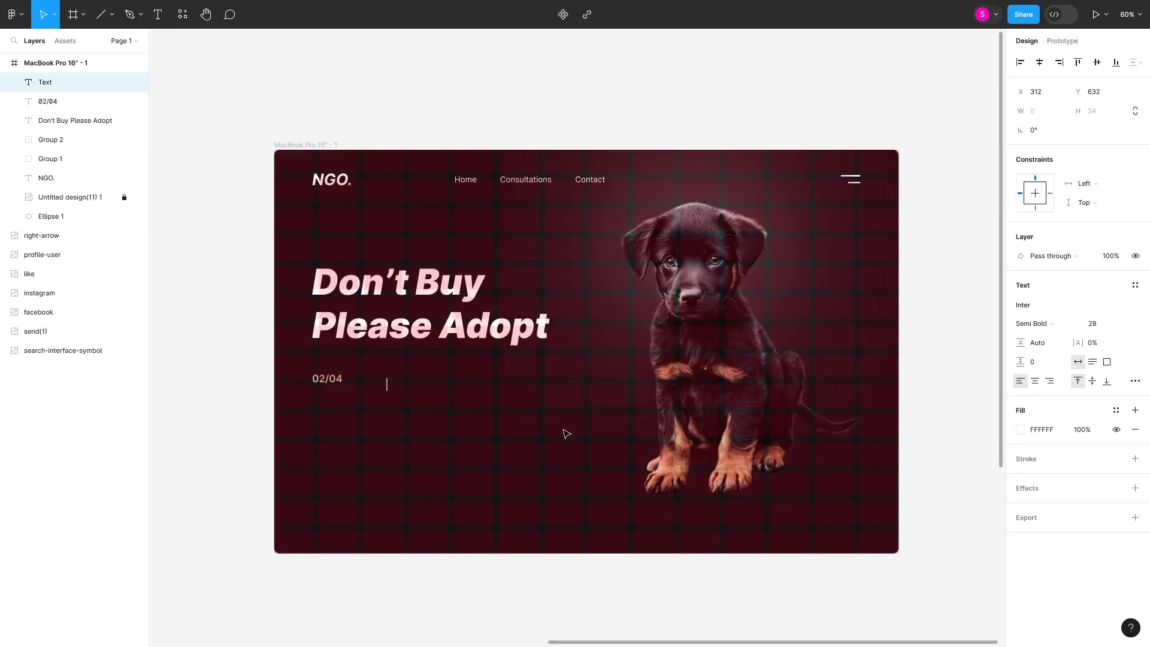
click(1102, 323)
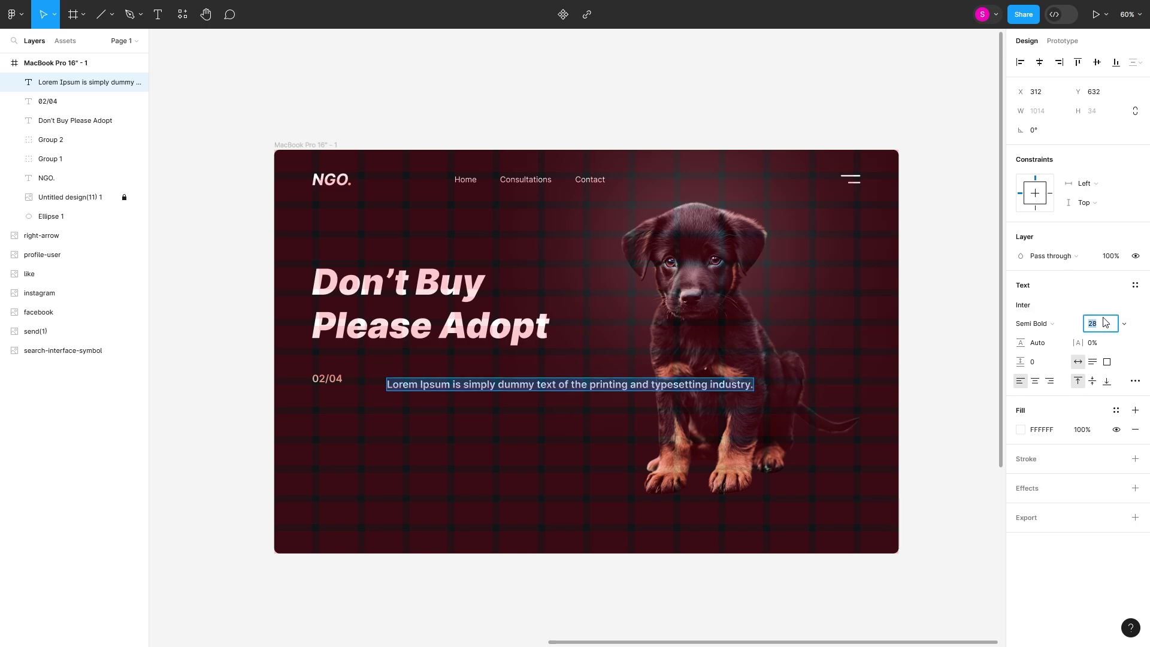
text(24)
key(Return)
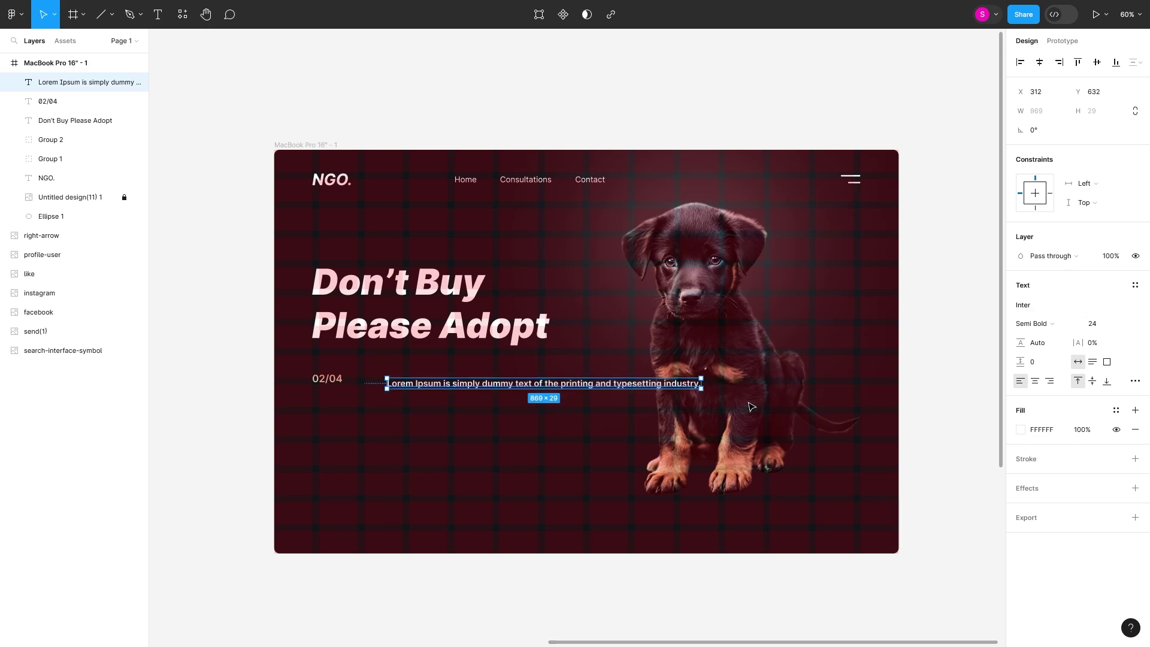
drag(703, 390, 547, 378)
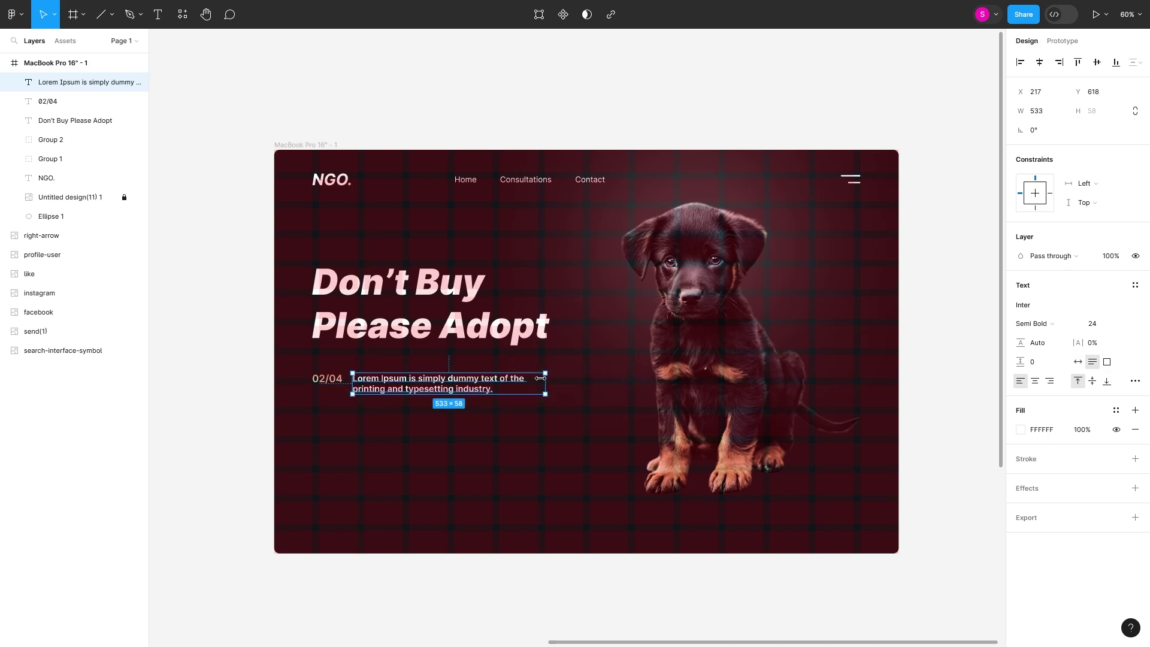
click(514, 484)
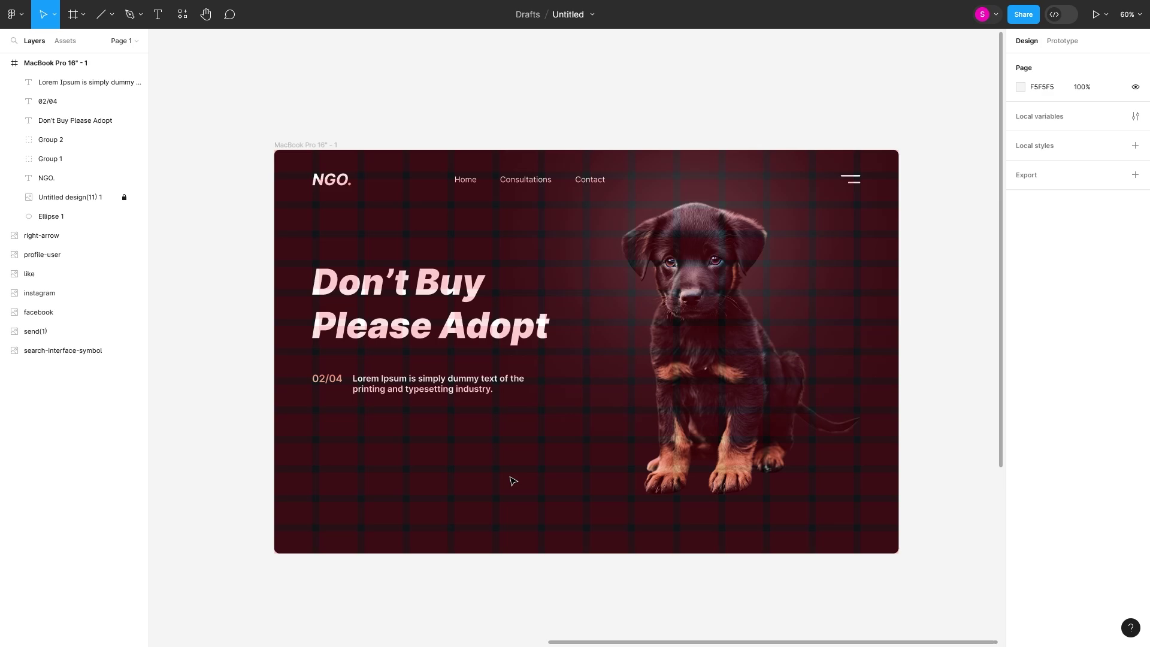
Copy the sentence to the bottom left and retype it as the © NGO footer text
drag(409, 386, 366, 530)
key(Return)
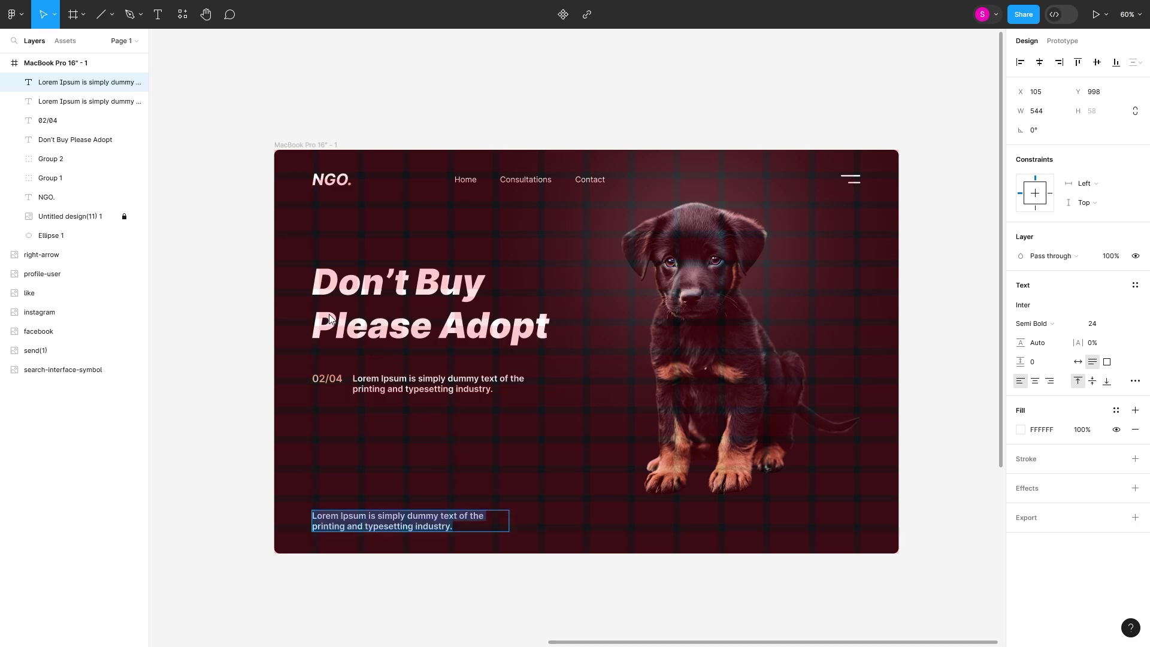
text(© NGO All Rites reserv)
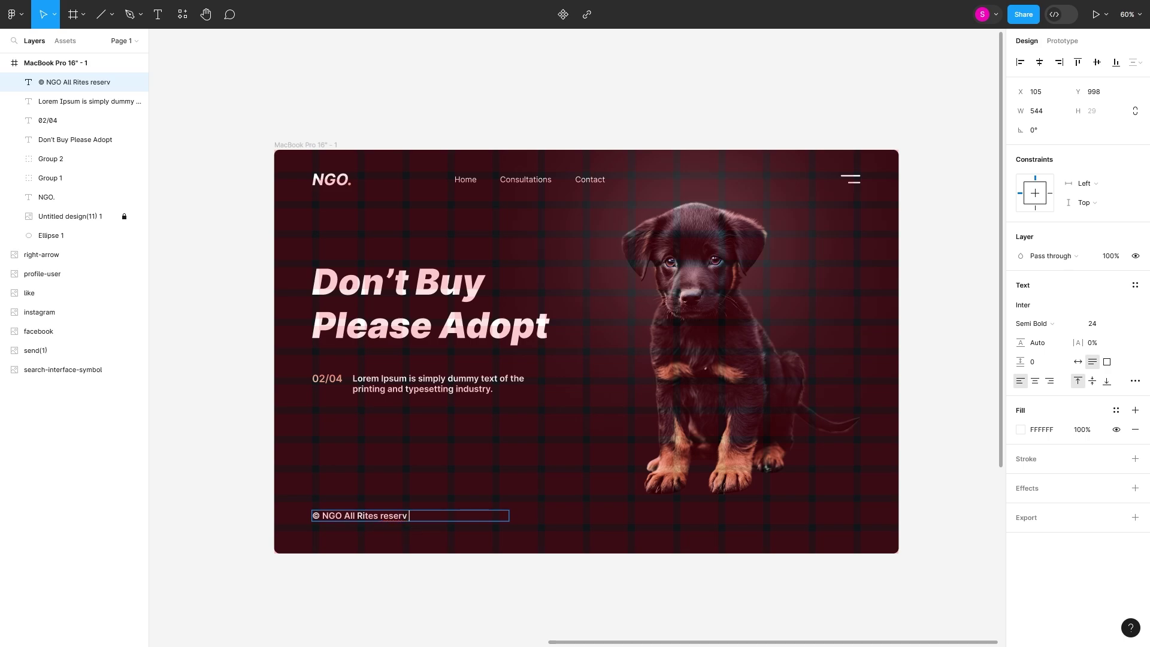
Correct 'reserv' to 'reserve' and set the footer text case to title case
right_click(385, 516)
key(Escape)
right_click(385, 516)
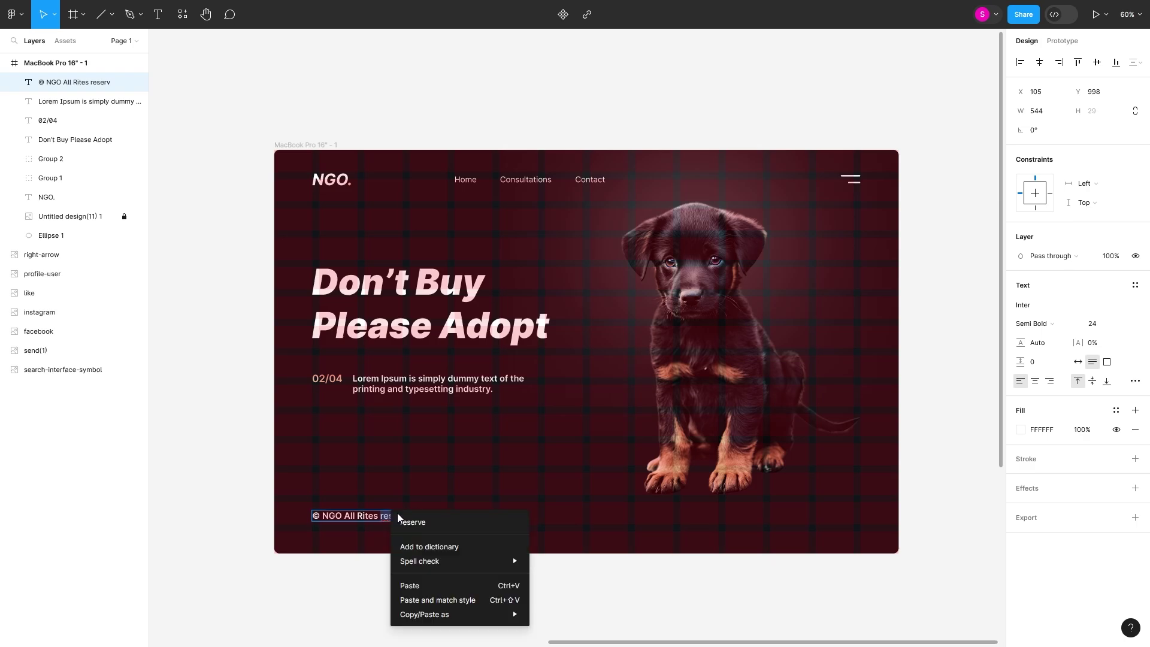
click(413, 522)
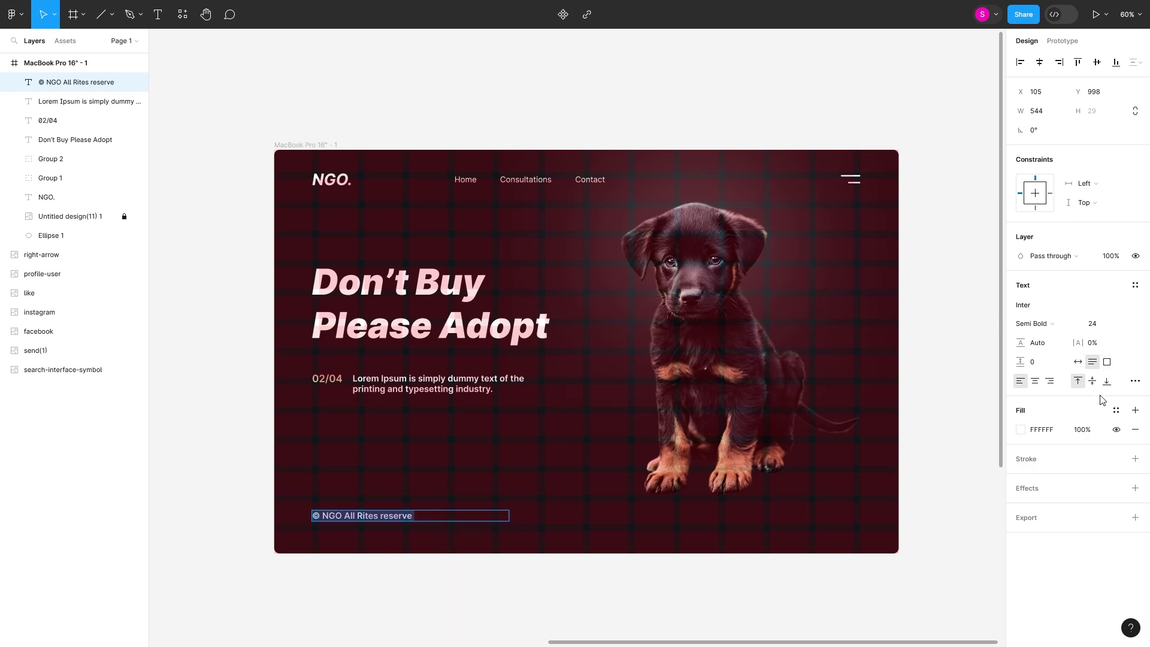
click(1135, 381)
click(977, 385)
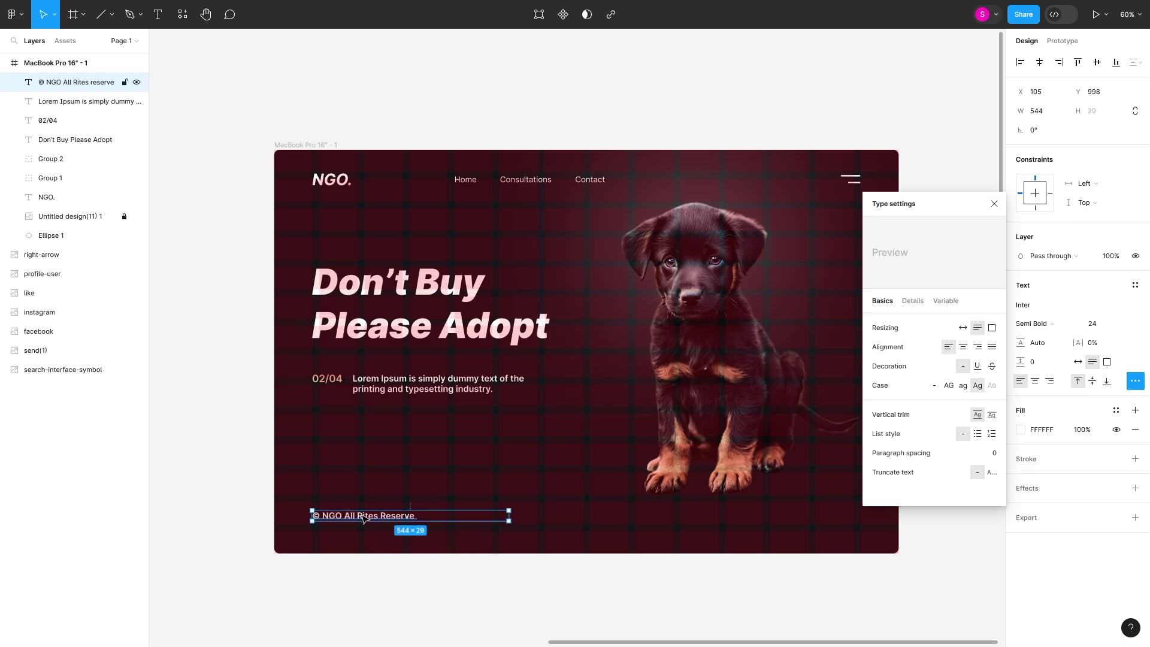
click(374, 577)
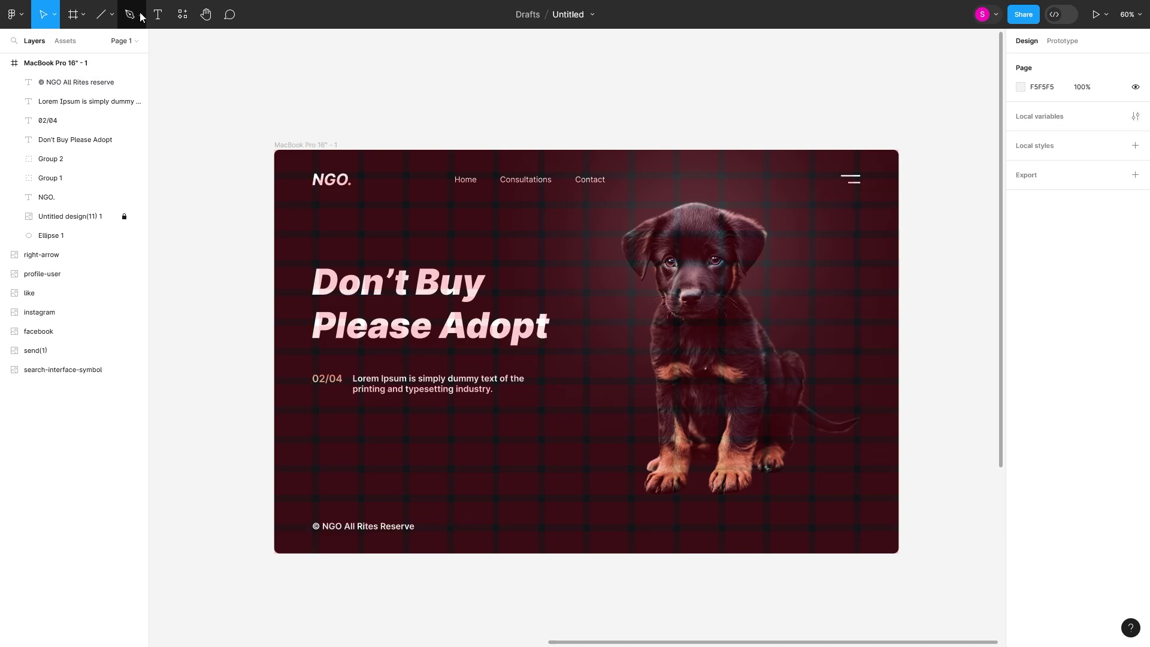
click(112, 15)
Draw a small circle on the bottom row and duplicate it into five evenly spaced dots
click(111, 84)
mouse_move(491, 515)
mouse_down()
mouse_move(591, 515)
mouse_move(567, 502)
mouse_move(669, 506)
mouse_up()
scroll(497, 528, up, 5)
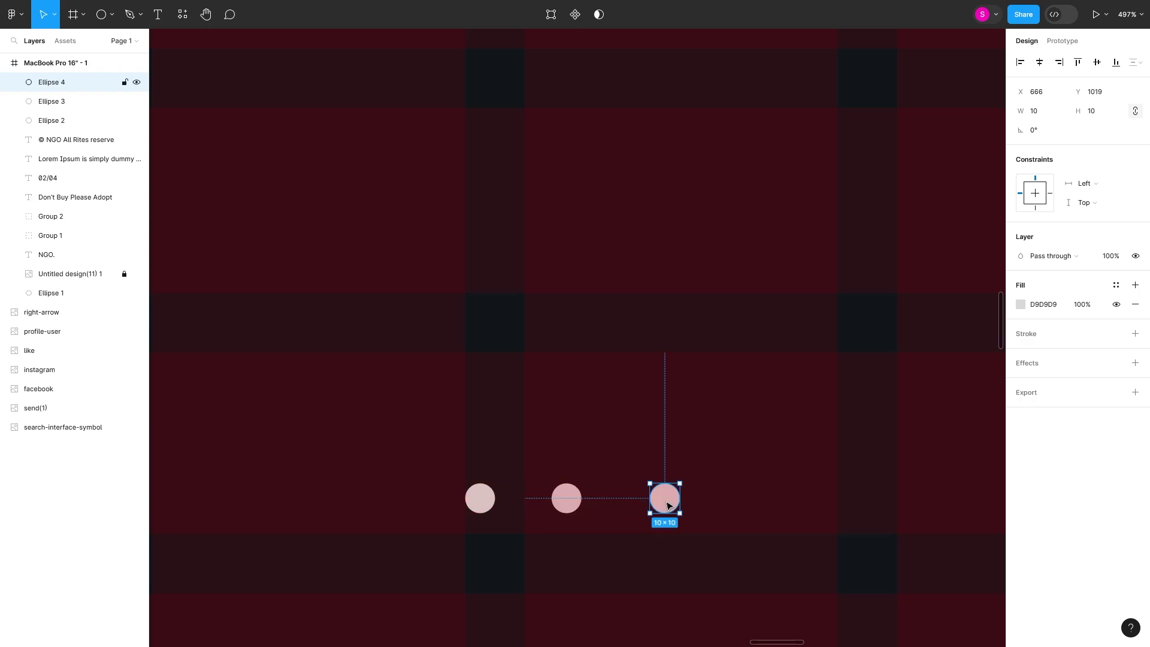
key(ctrl+z)
key(ctrl+z)
drag(486, 506, 569, 506)
key(ctrl+d)
key(ctrl+d)
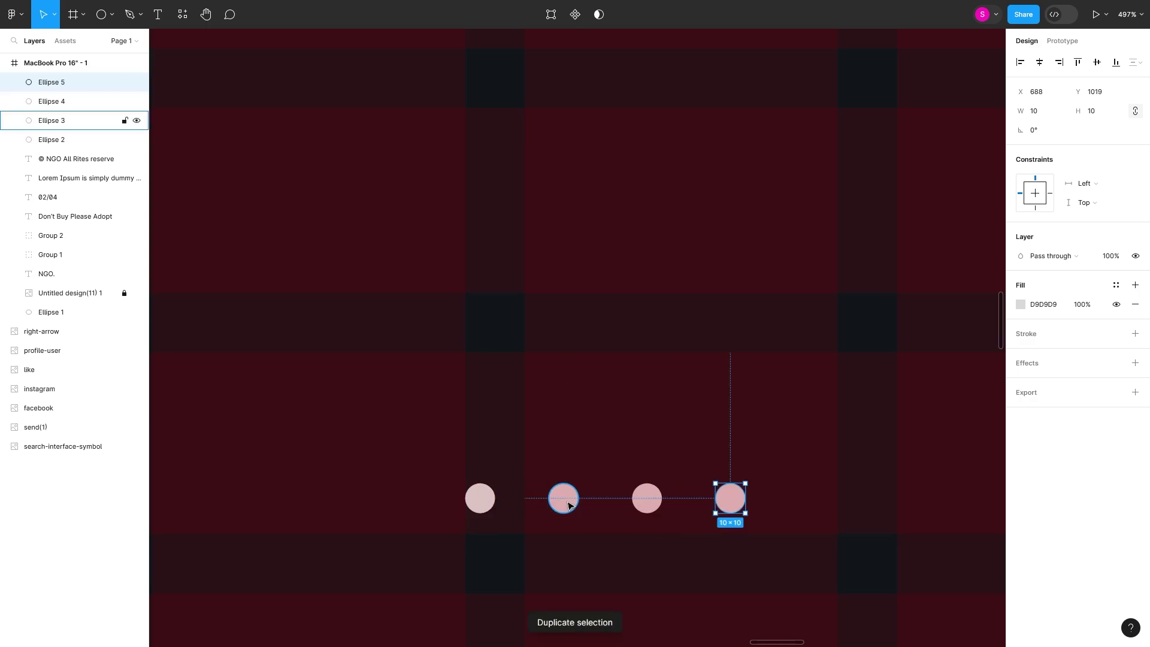
key(ctrl+d)
scroll(641, 537, down, 5)
scroll(641, 538, down, 5)
Fill the five dots white, group them, and centre the group horizontally near the bottom
drag(693, 532, 604, 482)
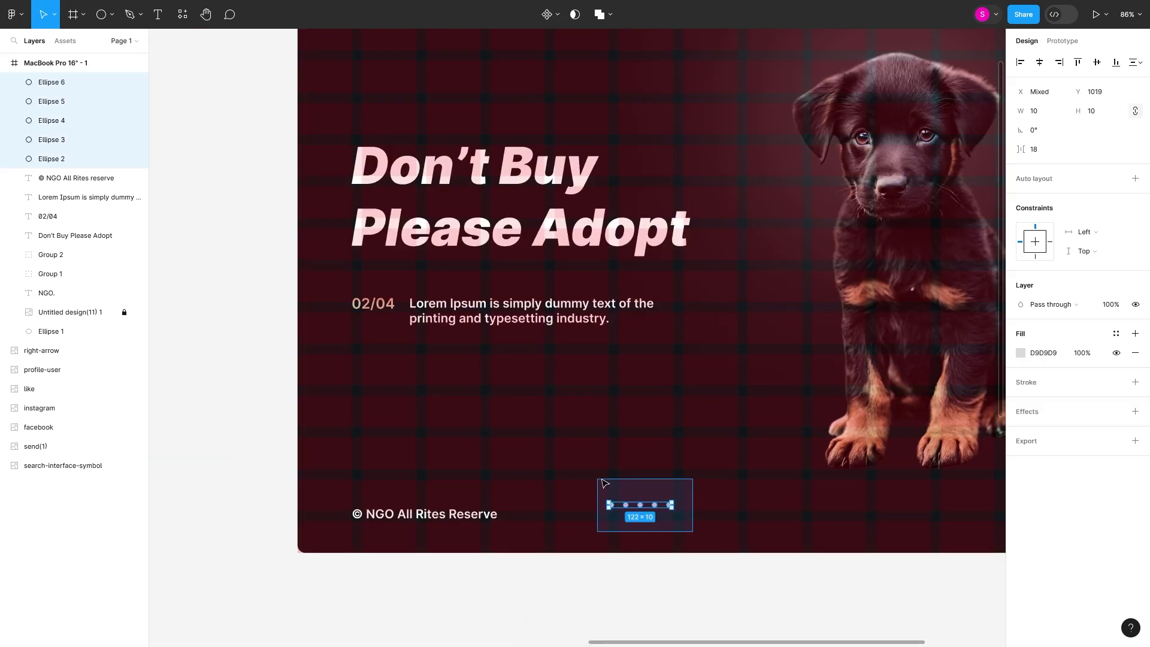
click(1020, 353)
drag(863, 359, 793, 275)
scroll(638, 509, up, 5)
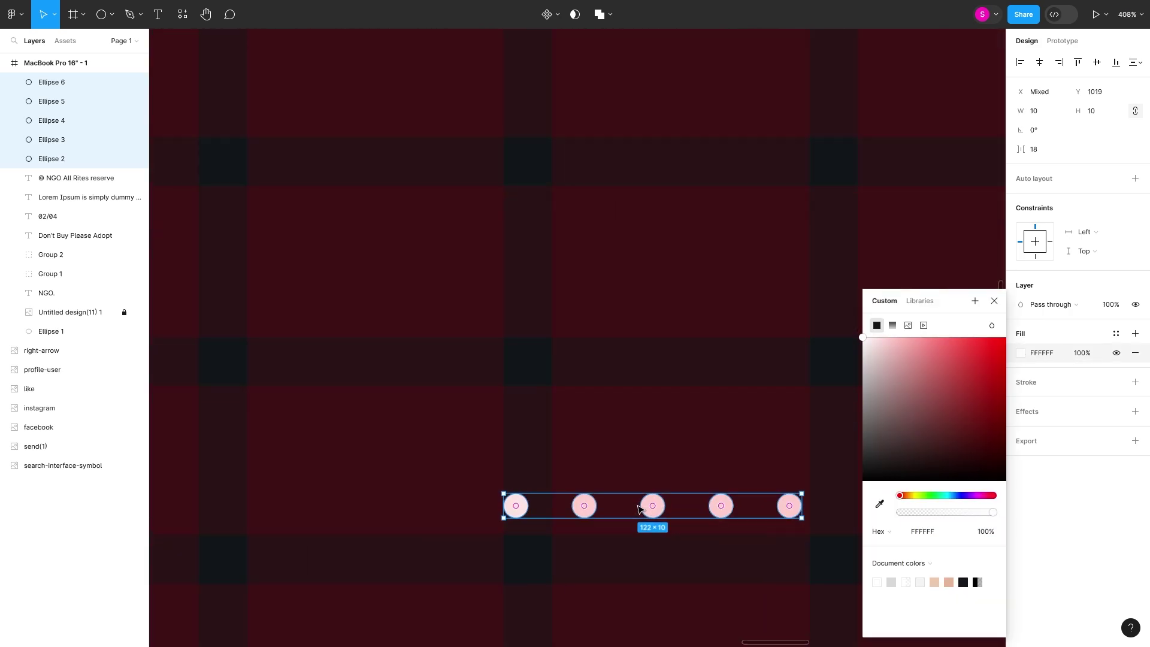
right_click(638, 509)
click(672, 425)
scroll(854, 418, down, 5)
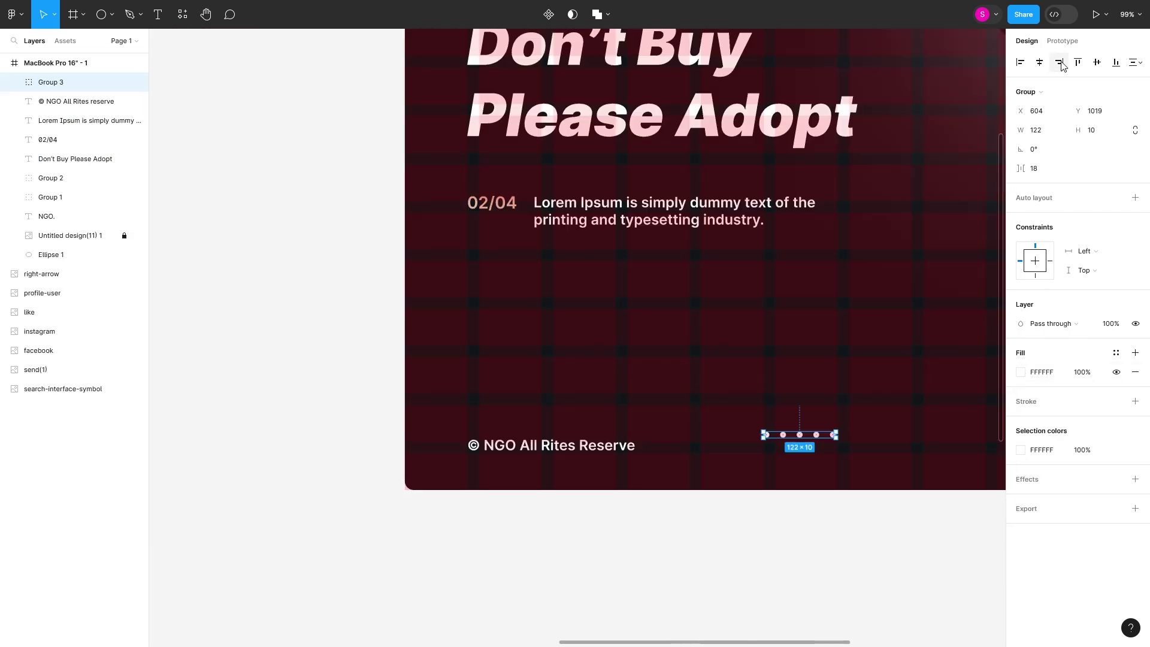
click(1039, 62)
scroll(599, 389, right, 5)
drag(503, 440, 505, 451)
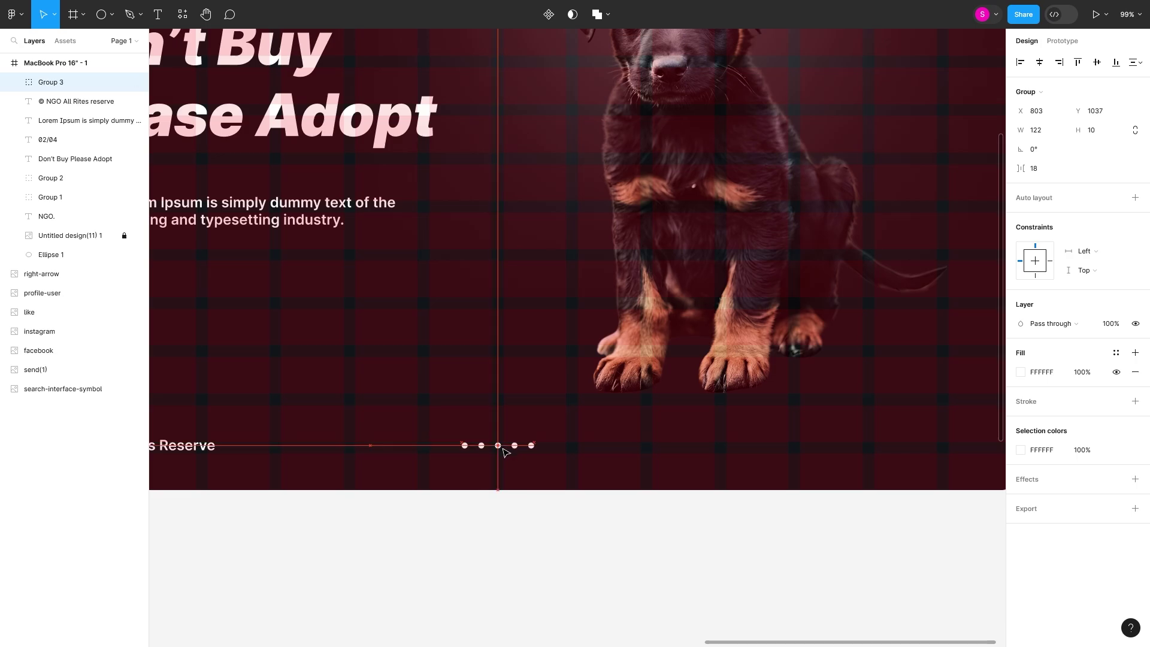
scroll(501, 448, up, 5)
scroll(502, 448, up, 5)
Enlarge the second dot to 16×16 and colour it peach
double_click(415, 440)
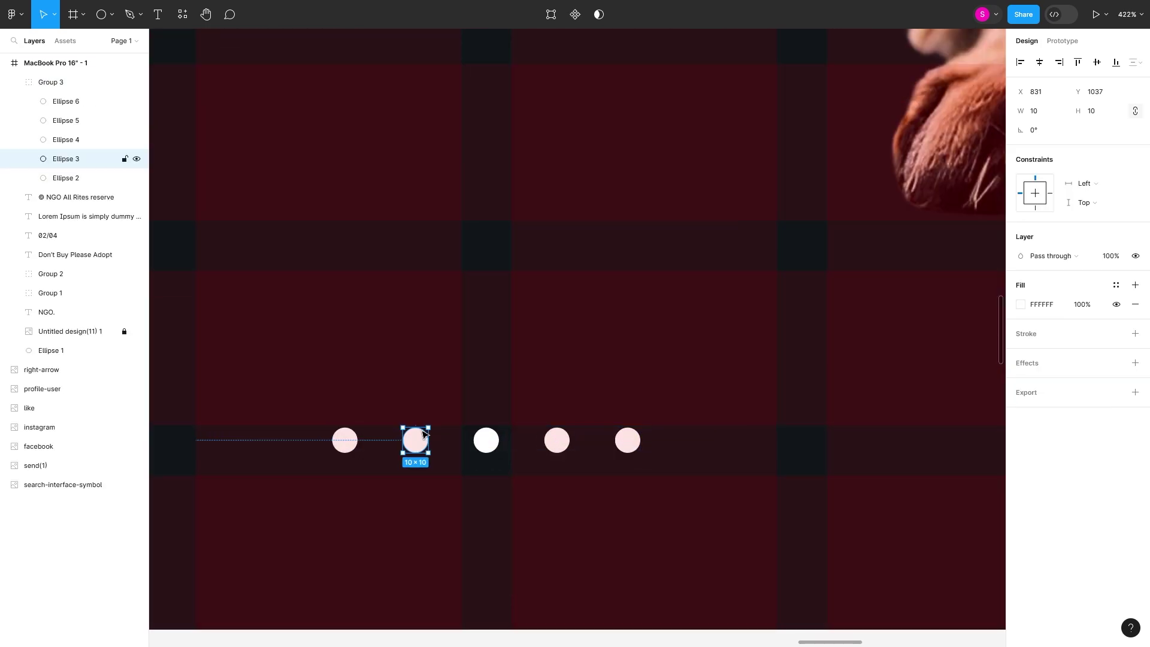
drag(420, 422, 420, 417)
scroll(420, 419, down, 10)
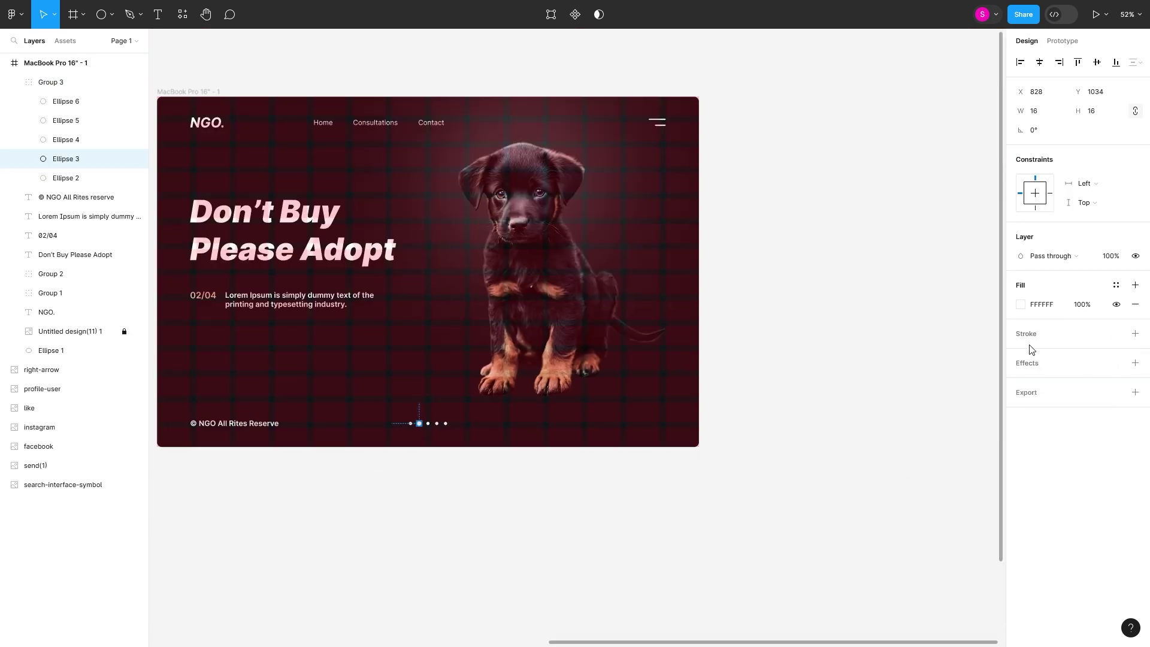
click(1020, 304)
click(935, 581)
click(843, 370)
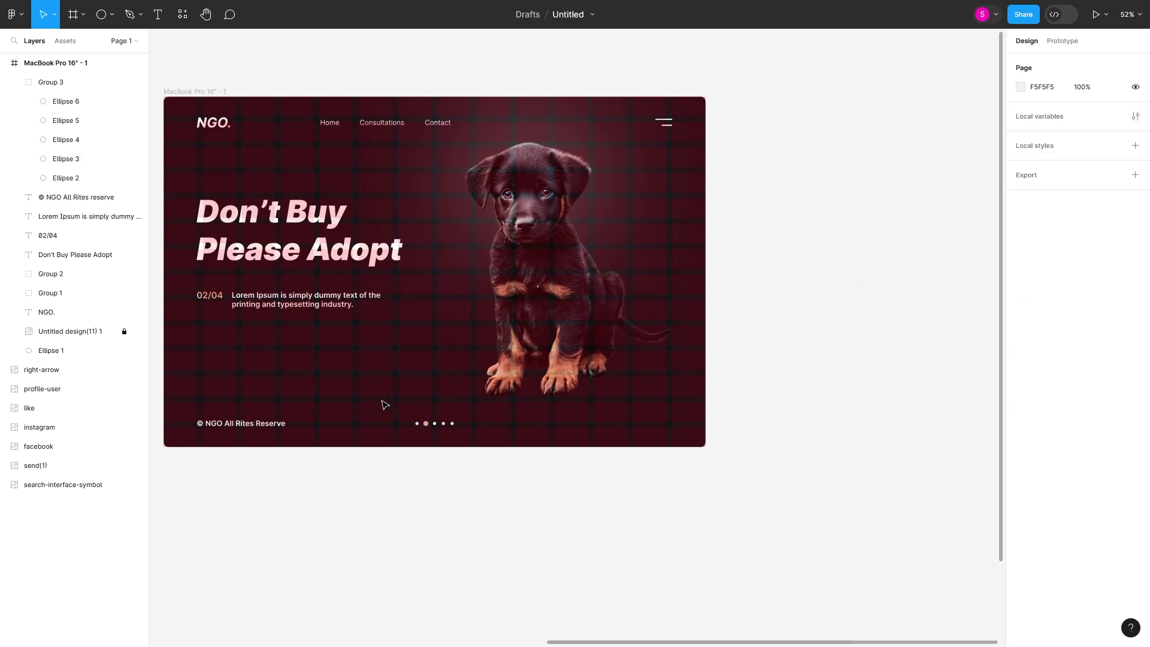
Line up the Facebook, Instagram and send icons beneath the frame and select them
scroll(383, 403, down, 5)
mouse_move(323, 385)
mouse_down()
mouse_move(476, 386)
mouse_move(601, 492)
mouse_up()
drag(220, 413, 518, 467)
drag(271, 382, 451, 485)
click(615, 526)
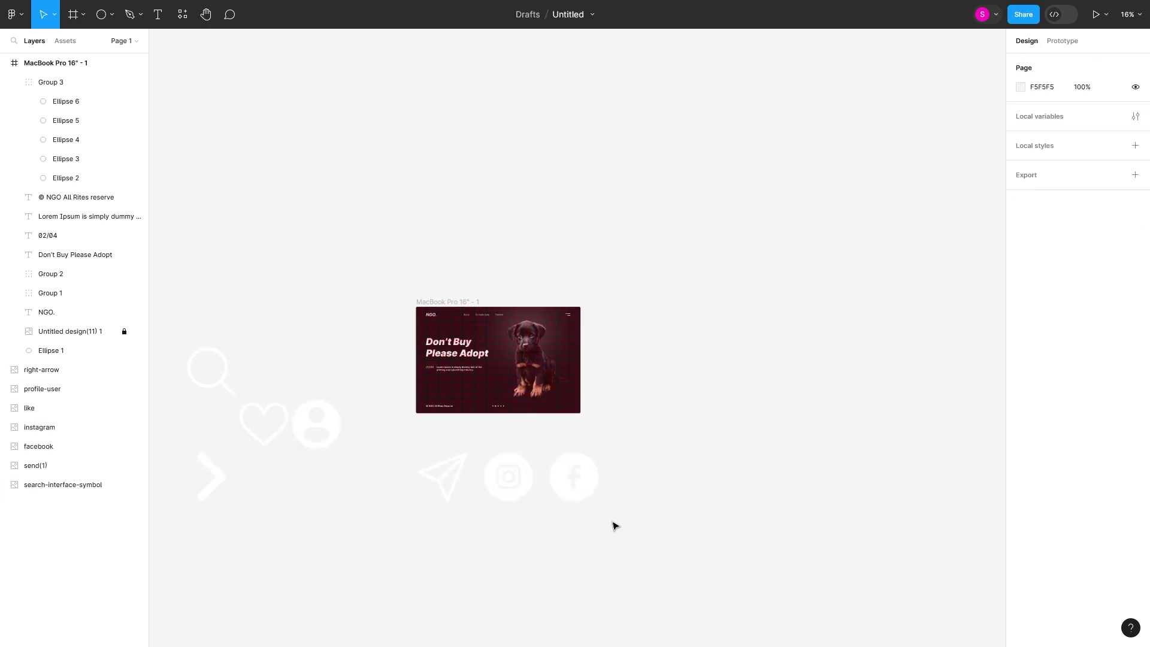
drag(615, 526, 395, 446)
click(1136, 63)
click(1054, 115)
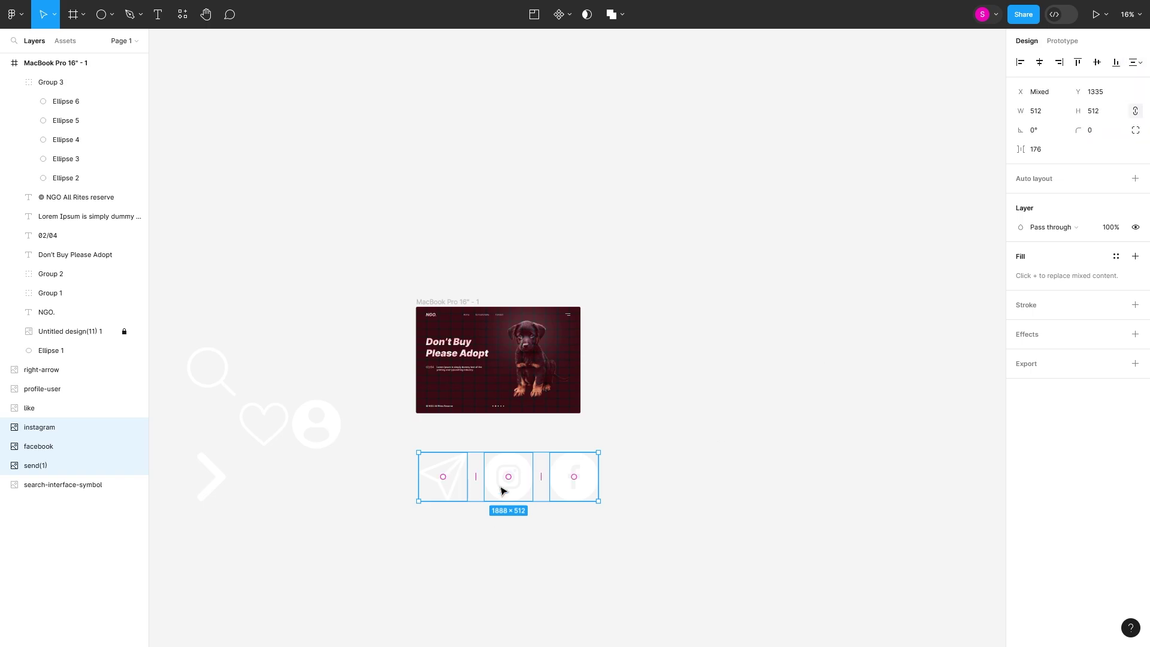
Move the three social icons into the page's bottom-right corner, shrunk to about 42 px
drag(503, 488, 540, 399)
scroll(538, 401, up, 5)
scroll(541, 409, up, 5)
mouse_move(574, 178)
mouse_down()
mouse_move(574, 316)
mouse_move(671, 416)
mouse_up()
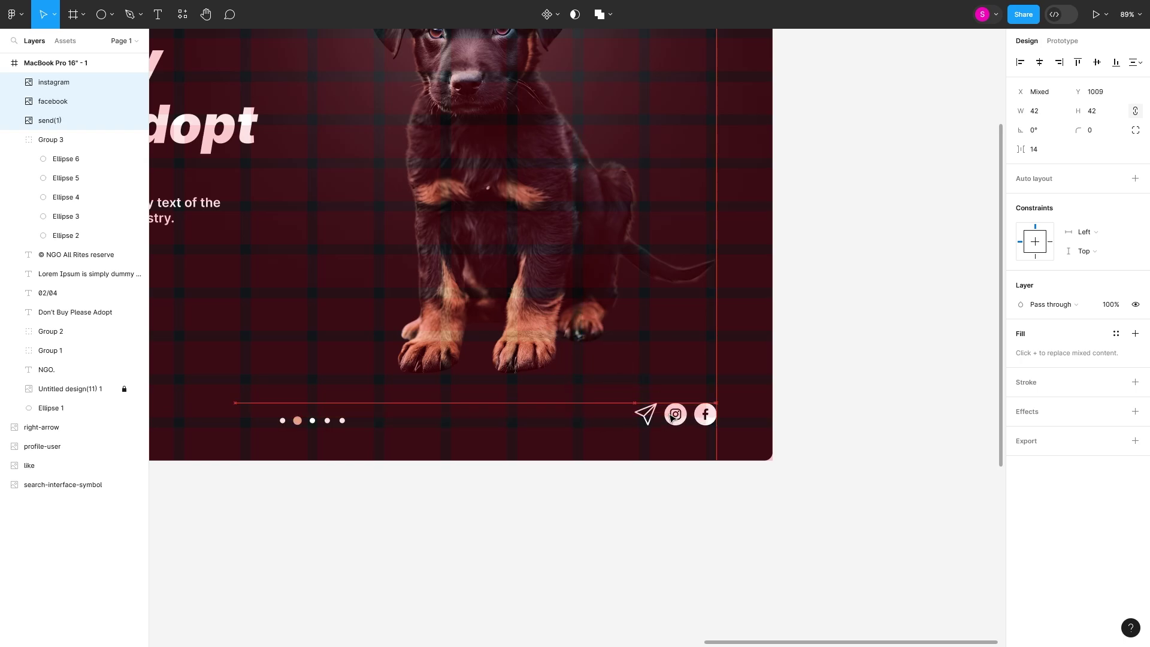
scroll(670, 417, down, 5)
scroll(671, 413, up, 3)
scroll(667, 415, left, 5)
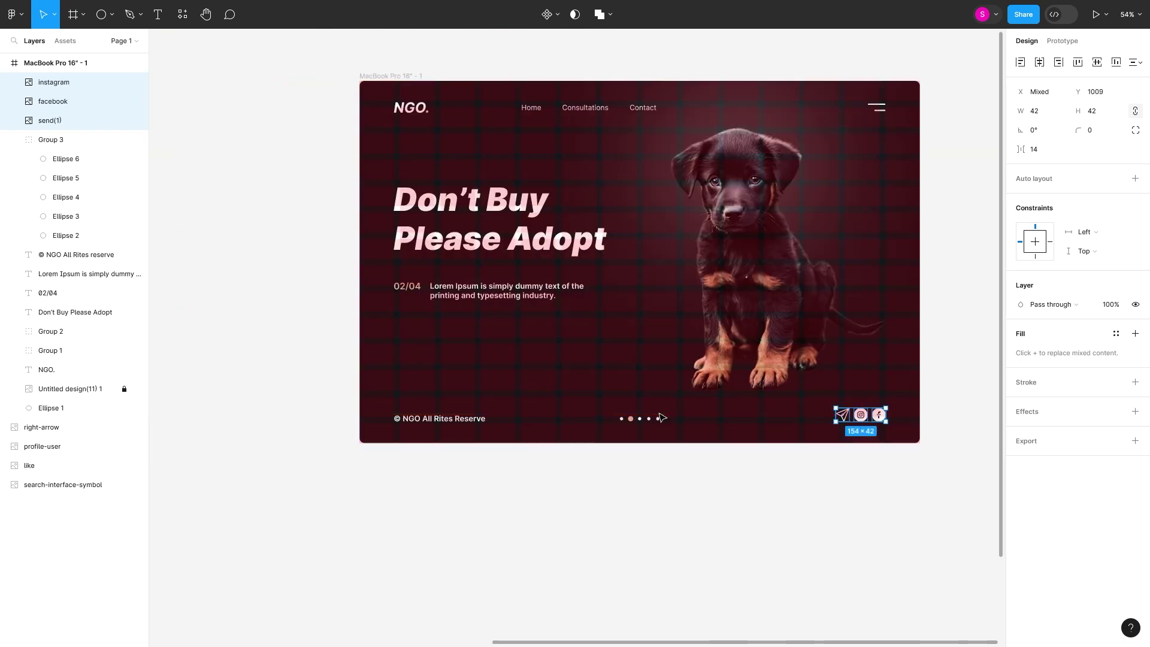
scroll(350, 425, down, 5)
scroll(246, 308, left, 5)
drag(246, 308, 464, 544)
Place 32×32 arrows at the middle of the left and right edges and lower their opacity
scroll(464, 544, up, 3)
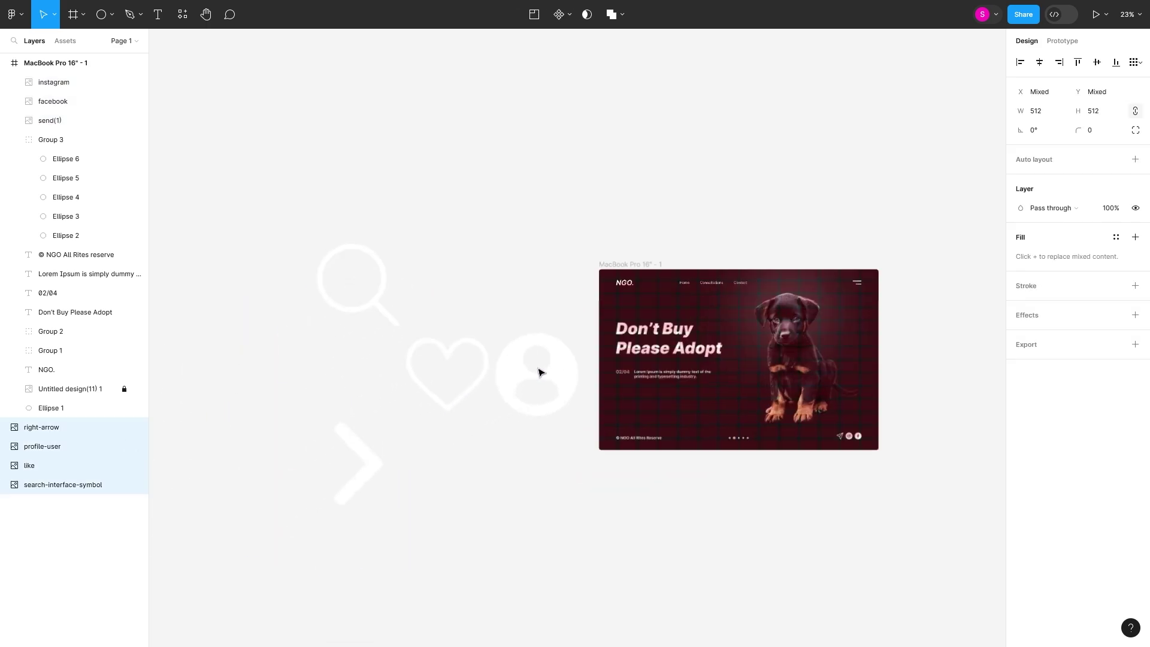
drag(198, 449, 836, 320)
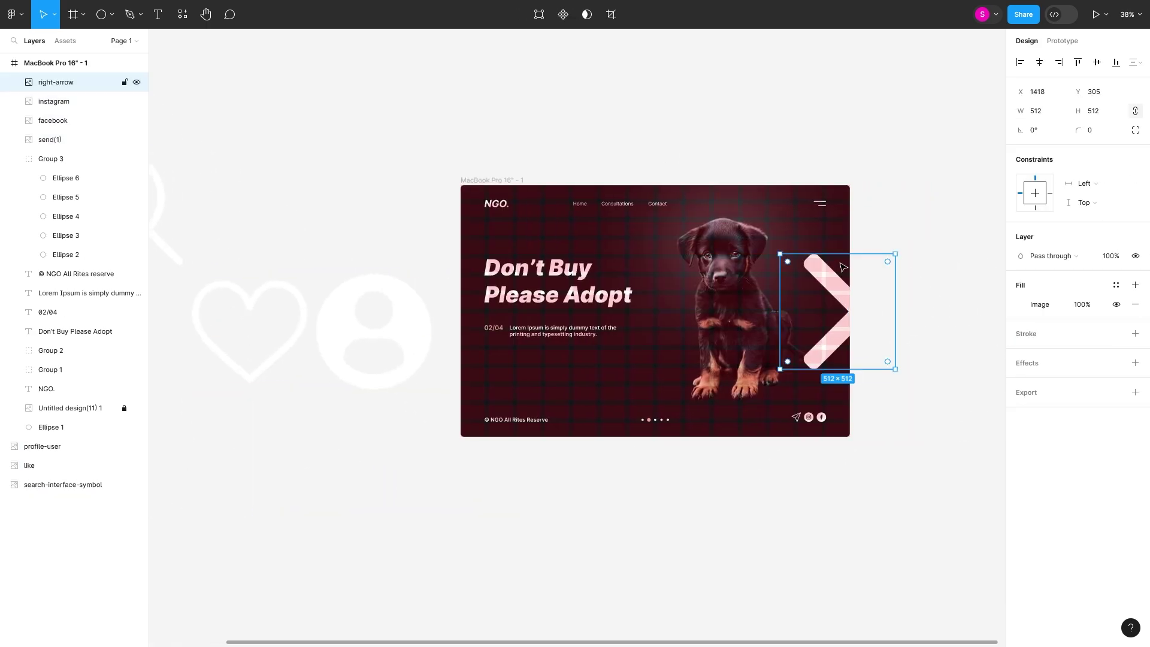
drag(783, 251, 829, 302)
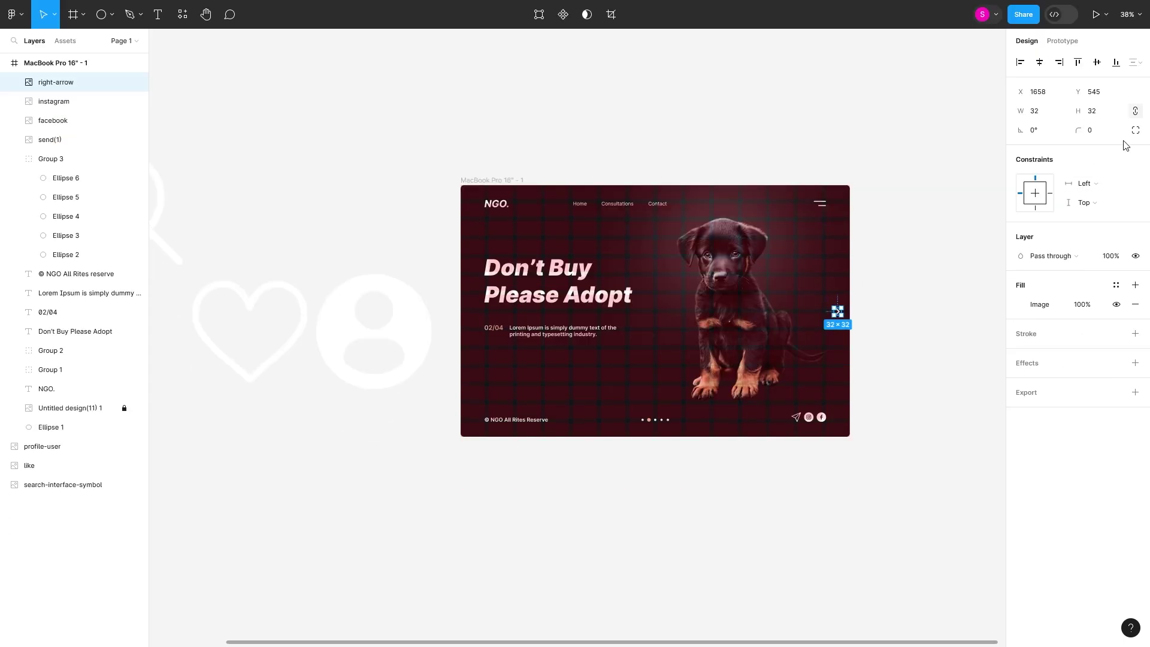
drag(838, 311, 474, 311)
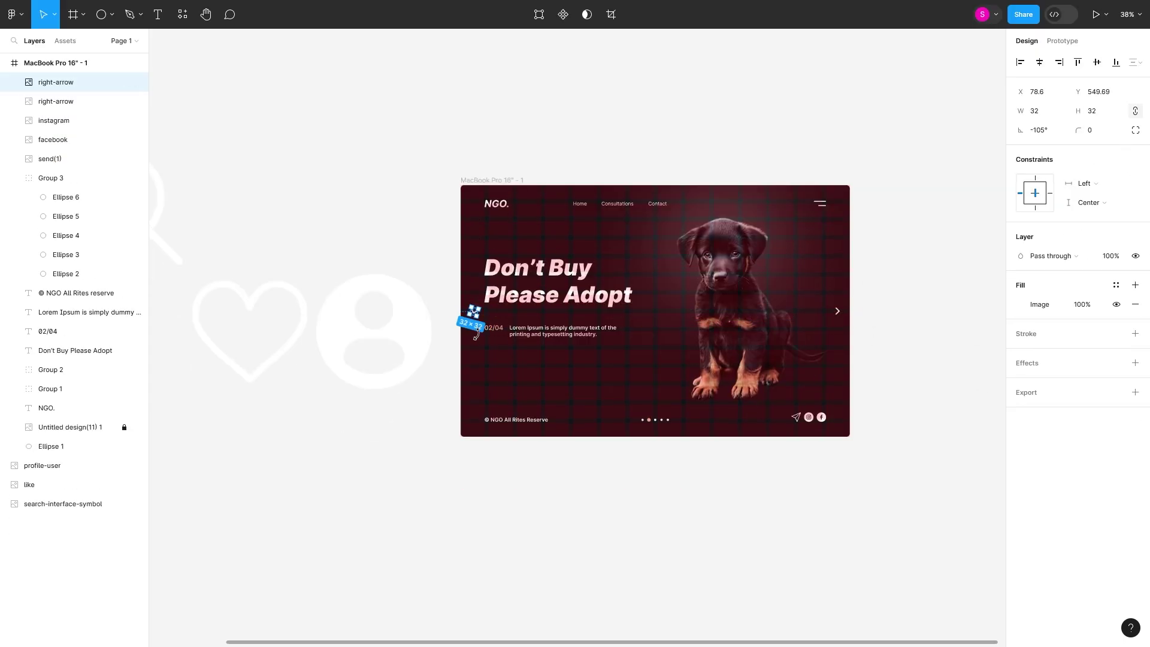
shift+click(841, 312)
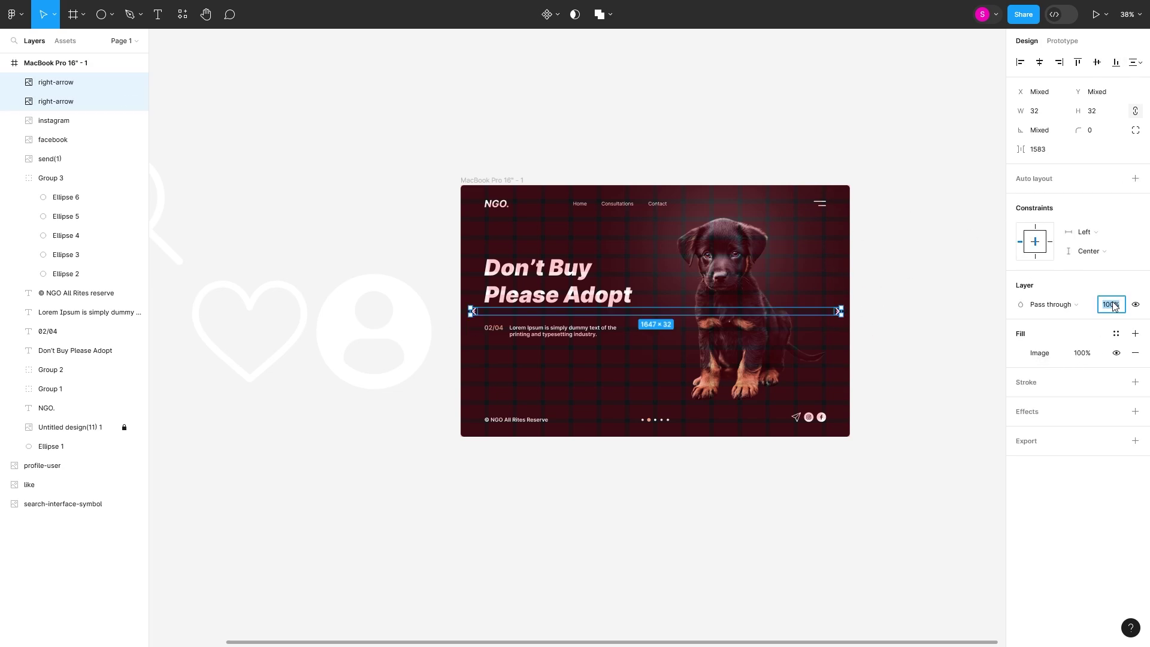
text(40)
key(Return)
click(249, 483)
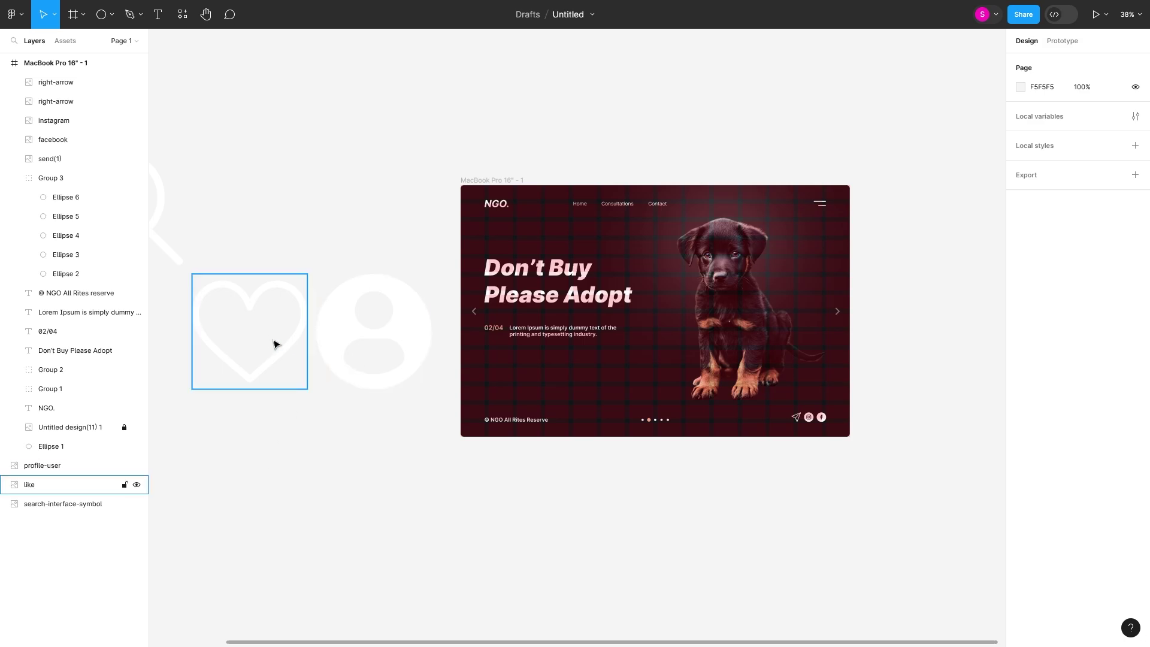
Bring the search, profile and heart icons onto the page, shrinking the heart into the footer
mouse_move(181, 243)
mouse_down()
mouse_move(642, 162)
mouse_move(756, 243)
mouse_up()
drag(374, 324, 841, 226)
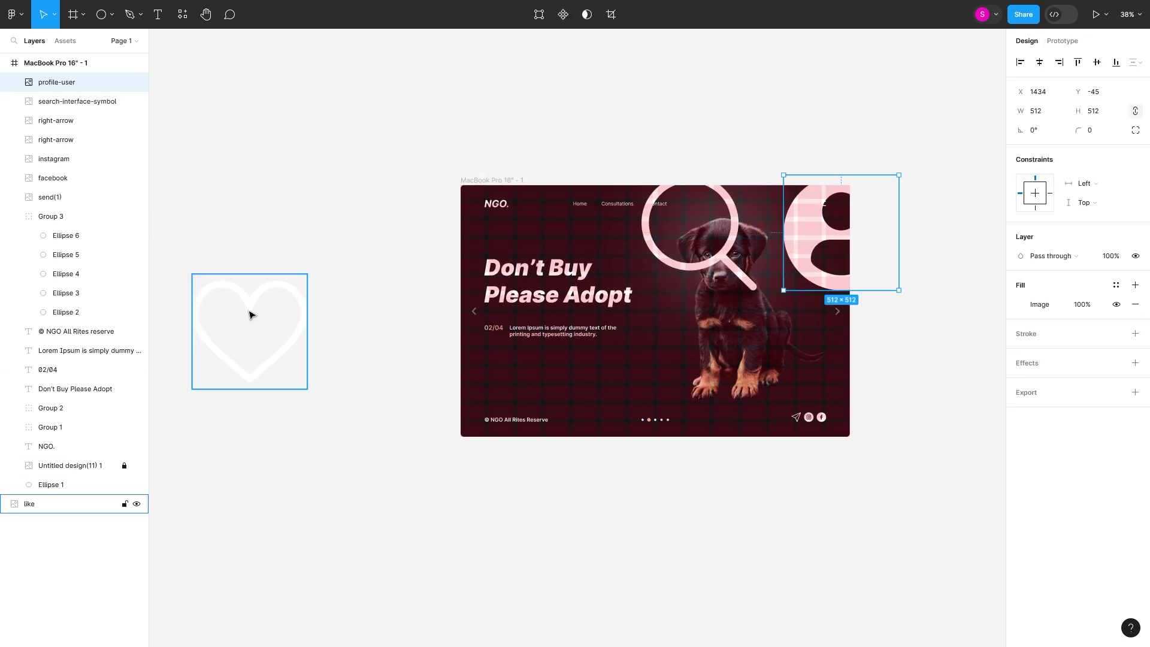
drag(249, 313, 525, 203)
scroll(524, 204, up, 3)
click(850, 216)
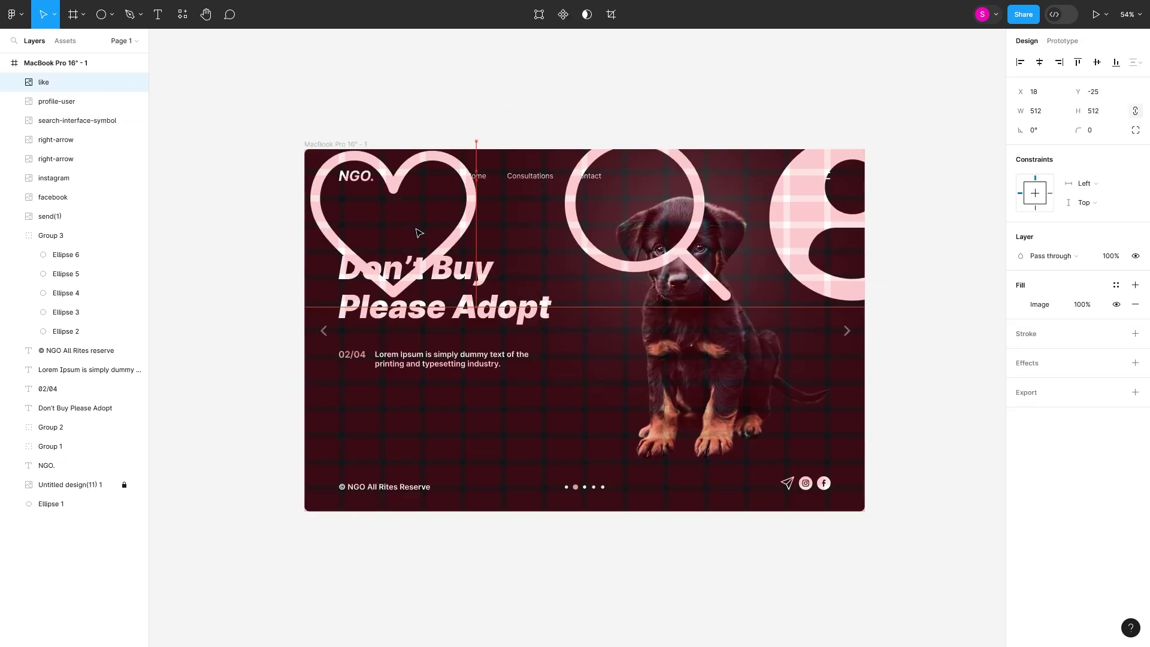
drag(432, 201, 583, 454)
scroll(583, 453, up, 2)
mouse_move(647, 437)
mouse_down()
mouse_move(579, 450)
mouse_move(825, 494)
mouse_up()
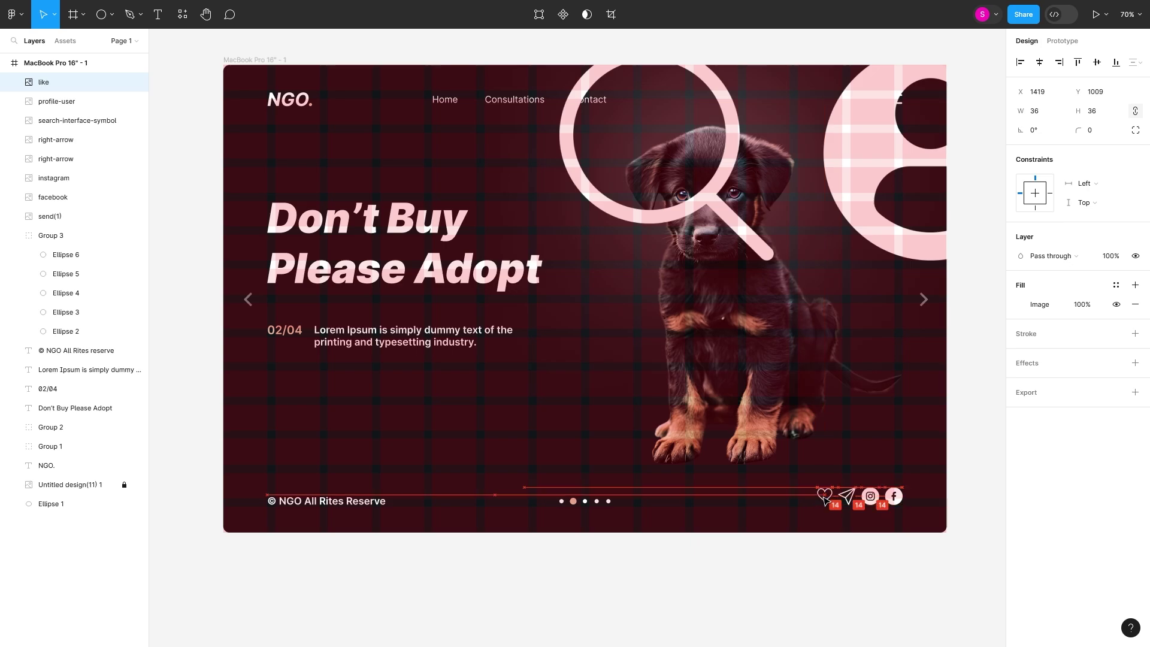
Align the four footer icons on their vertical centres and space them 54 px apart
click(852, 498)
click(827, 500)
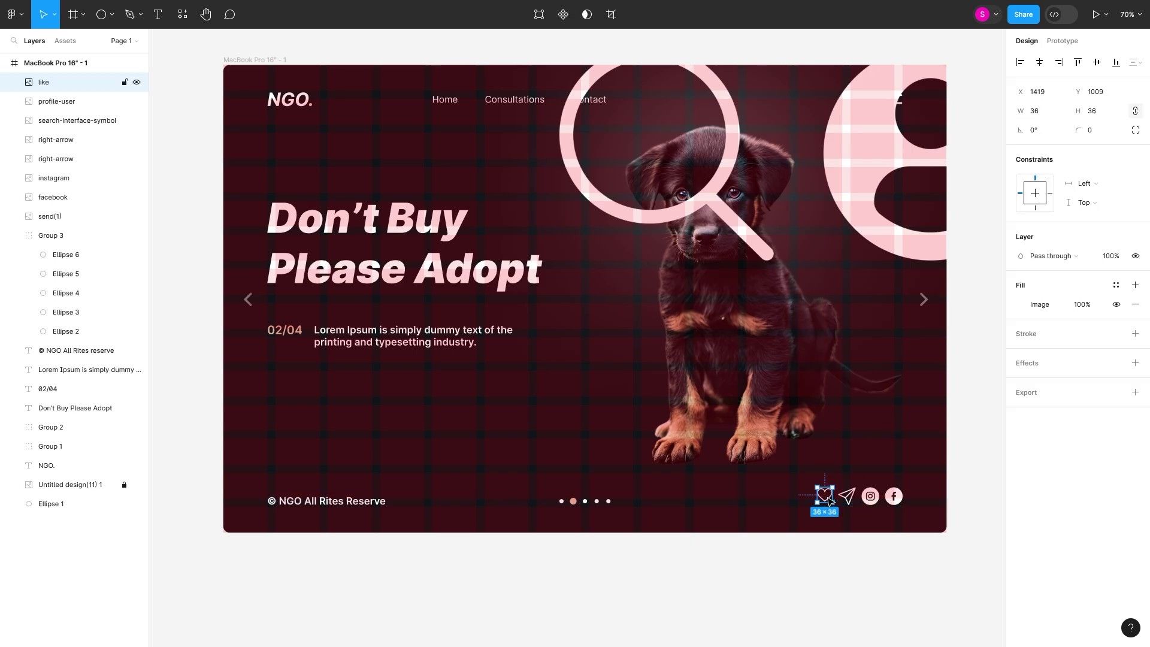
click(879, 502)
click(830, 502)
mouse_move(826, 496)
mouse_down()
mouse_move(772, 502)
mouse_move(827, 503)
mouse_up()
drag(910, 520, 772, 485)
click(1096, 63)
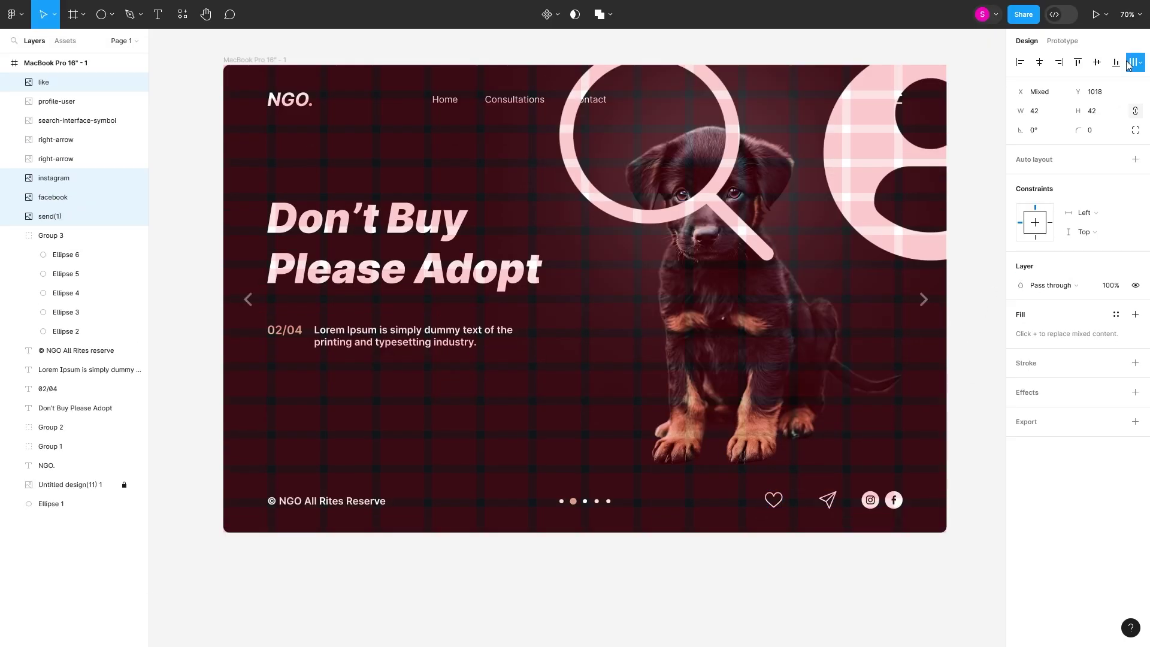
click(1134, 62)
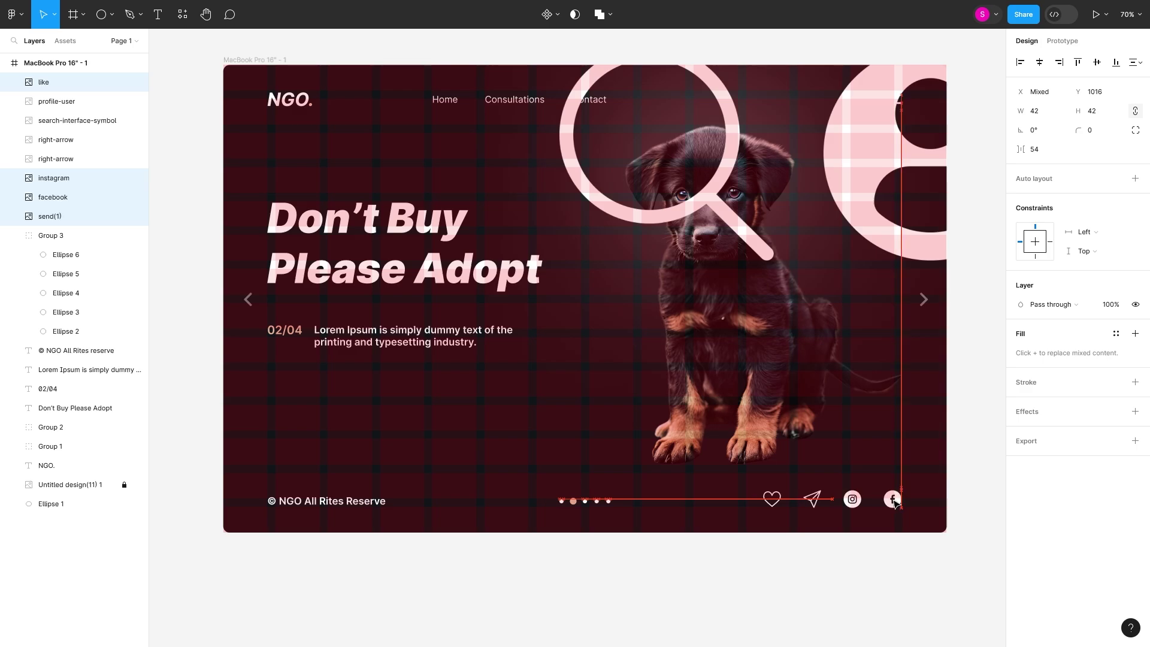
drag(891, 505, 898, 504)
key(Escape)
Shrink the search icon beside Contact and the profile icon into the navigation bar
click(77, 121)
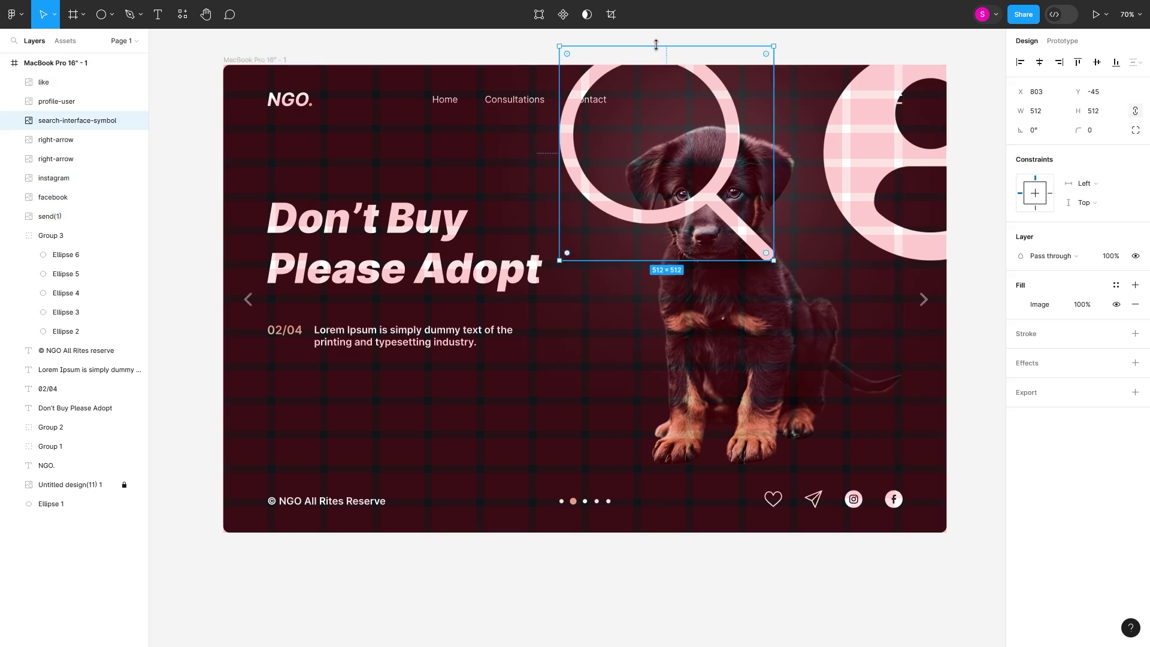
mouse_move(773, 259)
mouse_down()
mouse_move(673, 160)
mouse_move(650, 101)
mouse_move(635, 100)
mouse_up()
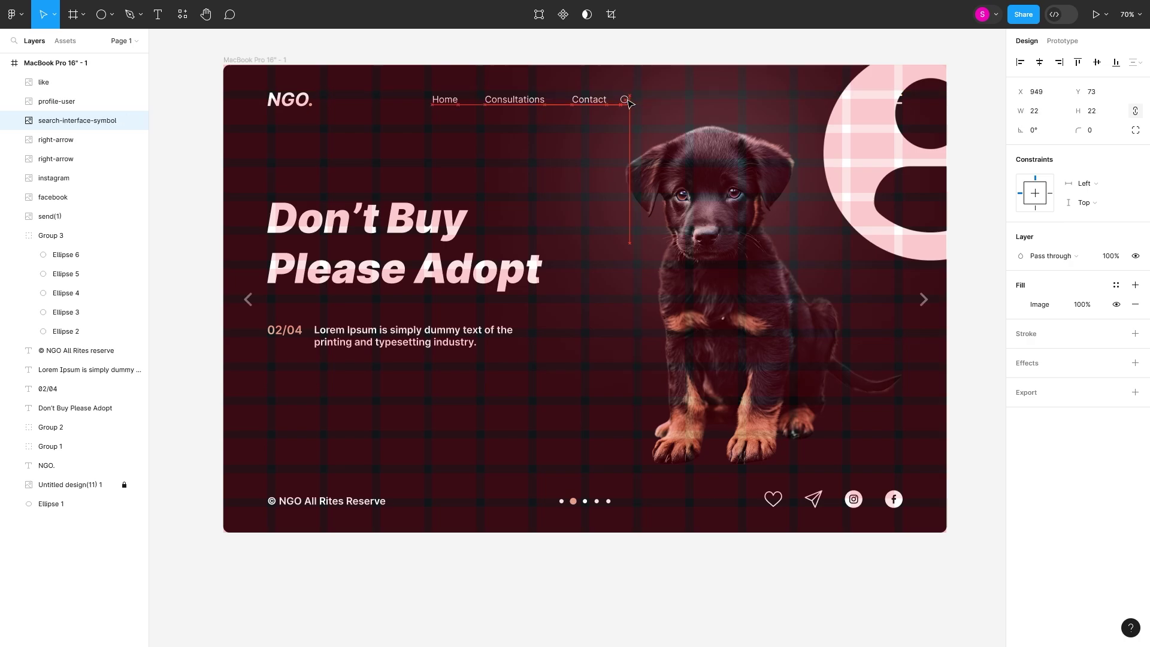
click(850, 120)
mouse_move(848, 32)
mouse_down()
mouse_move(847, 133)
mouse_move(862, 104)
mouse_up()
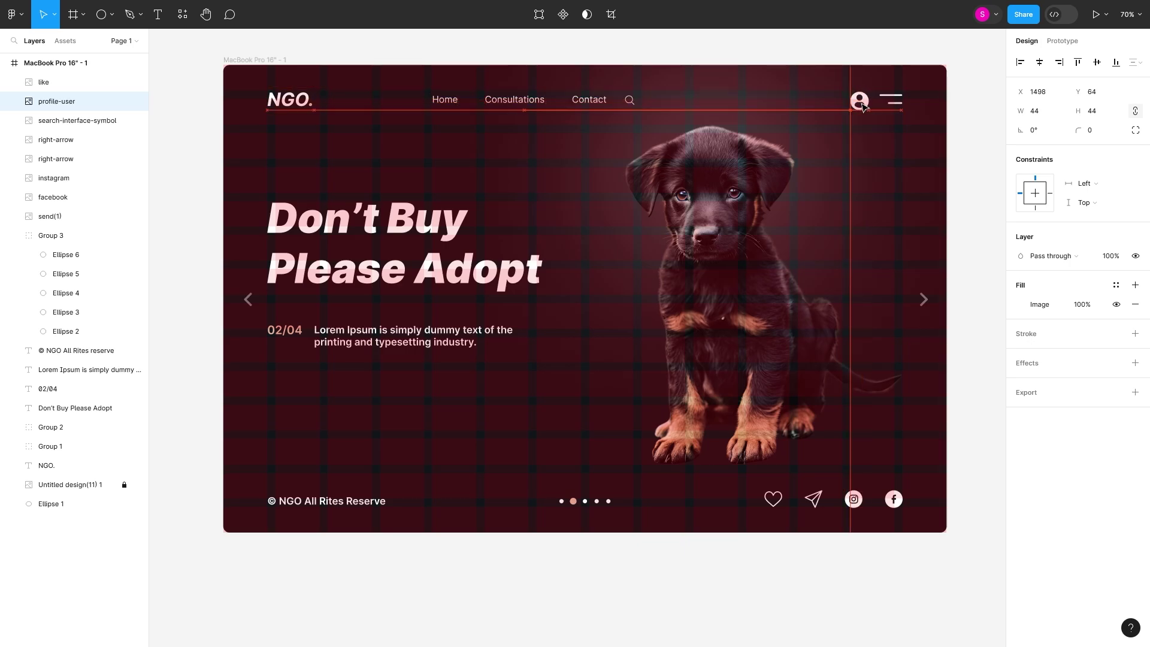
click(876, 163)
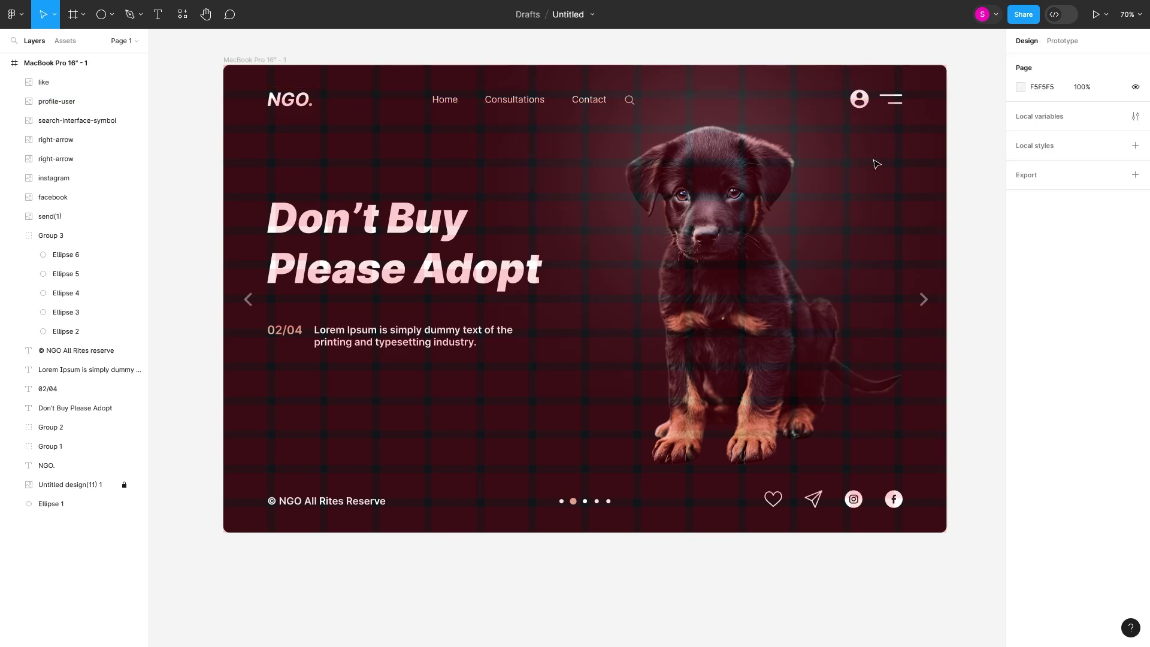
click(856, 101)
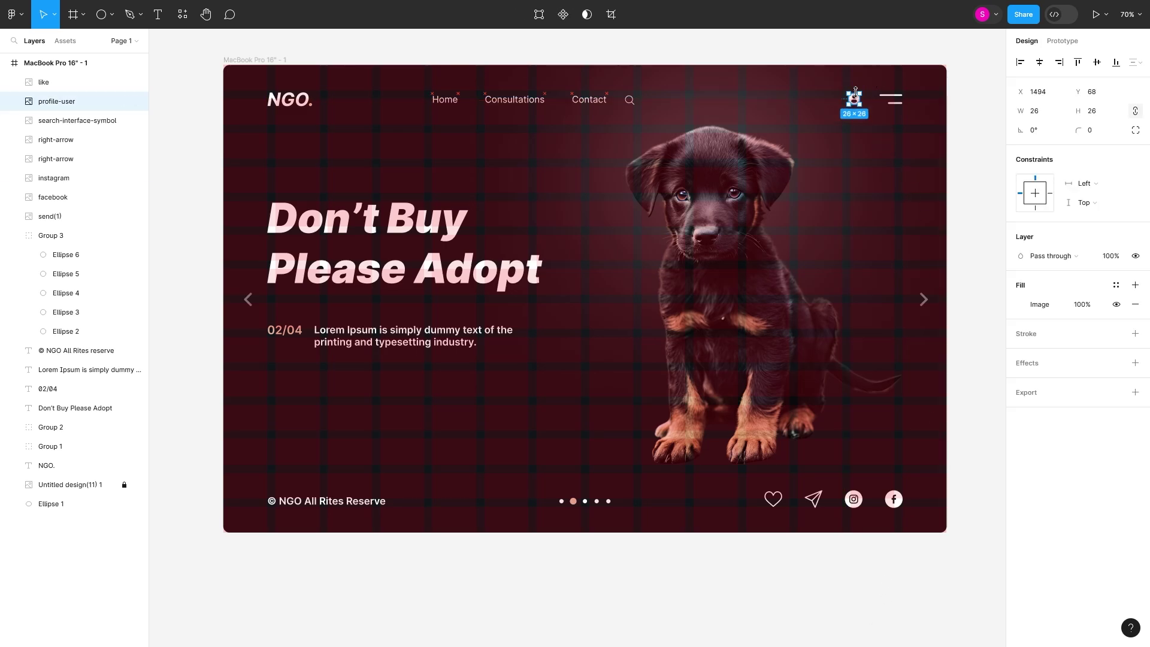
drag(855, 90, 852, 86)
click(524, 183)
Give the landing page frame a corner radius of 15 and remove its layout grids
scroll(503, 215, down, 2)
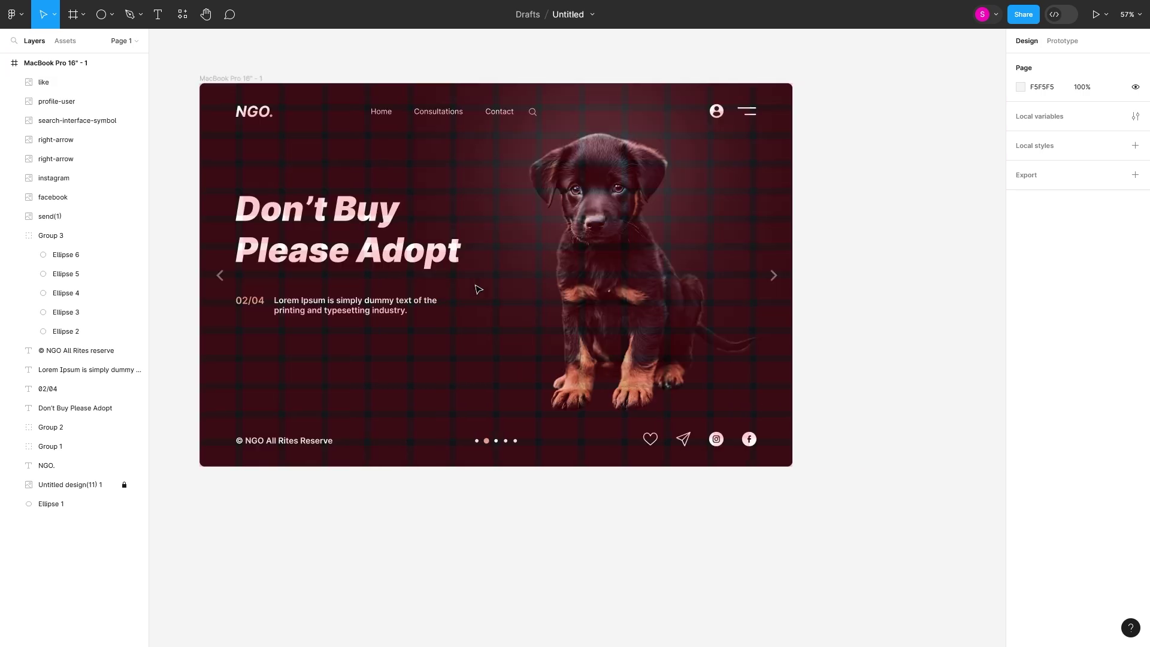
click(353, 176)
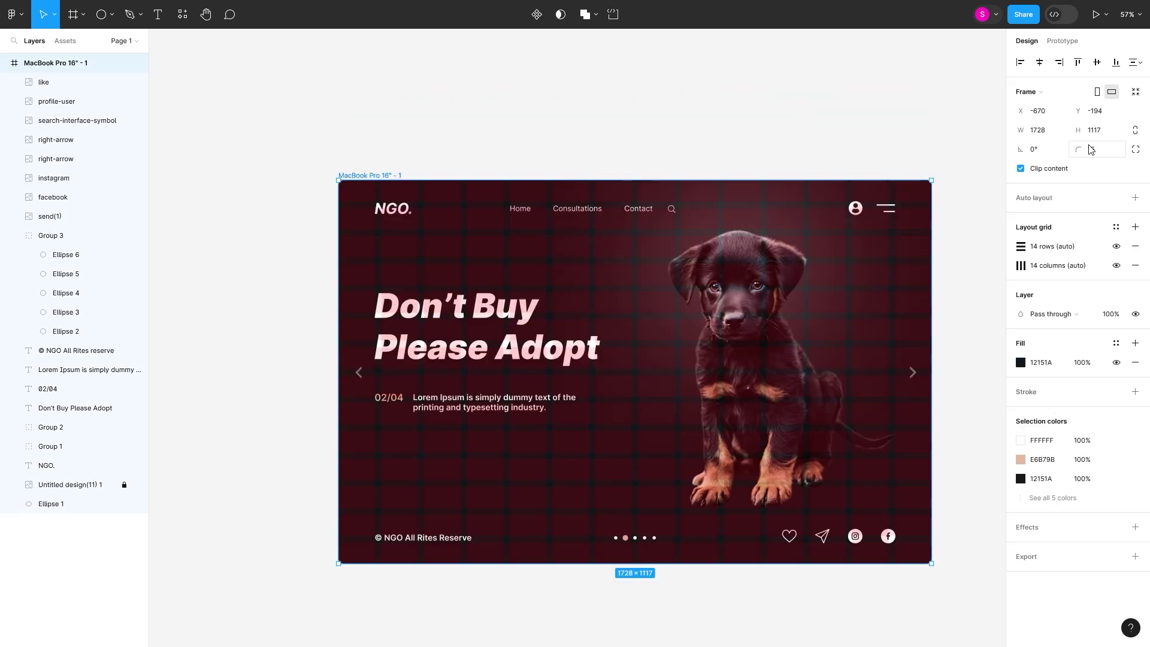
text(15)
click(1135, 246)
scroll(700, 340, right, 1)
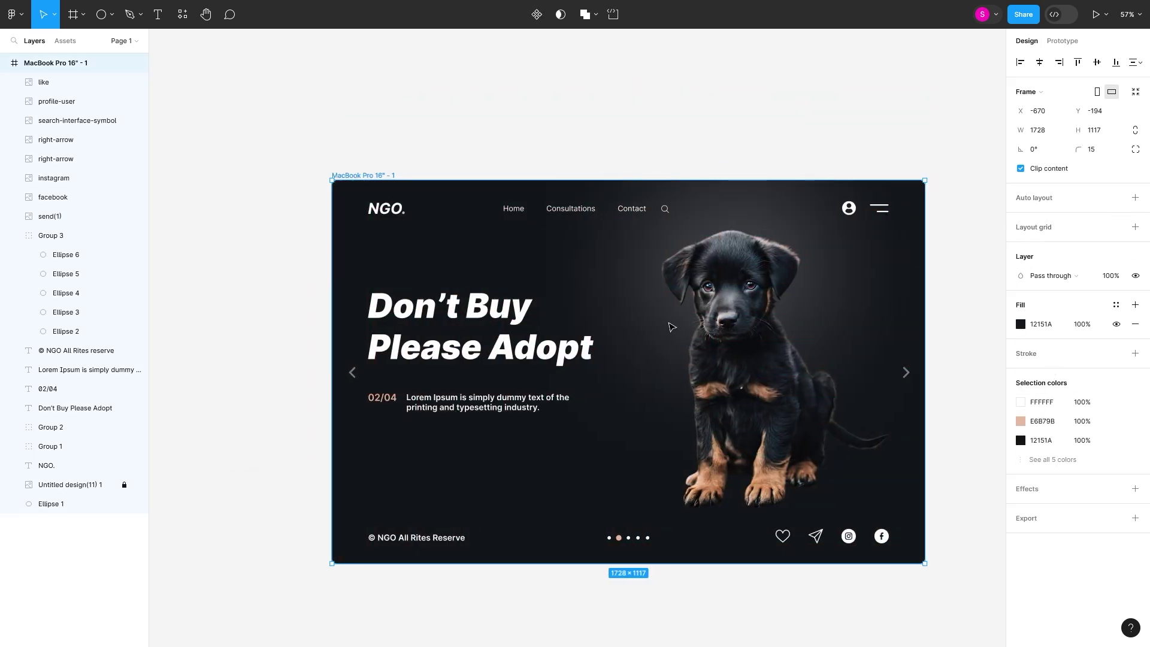
double_click(421, 313)
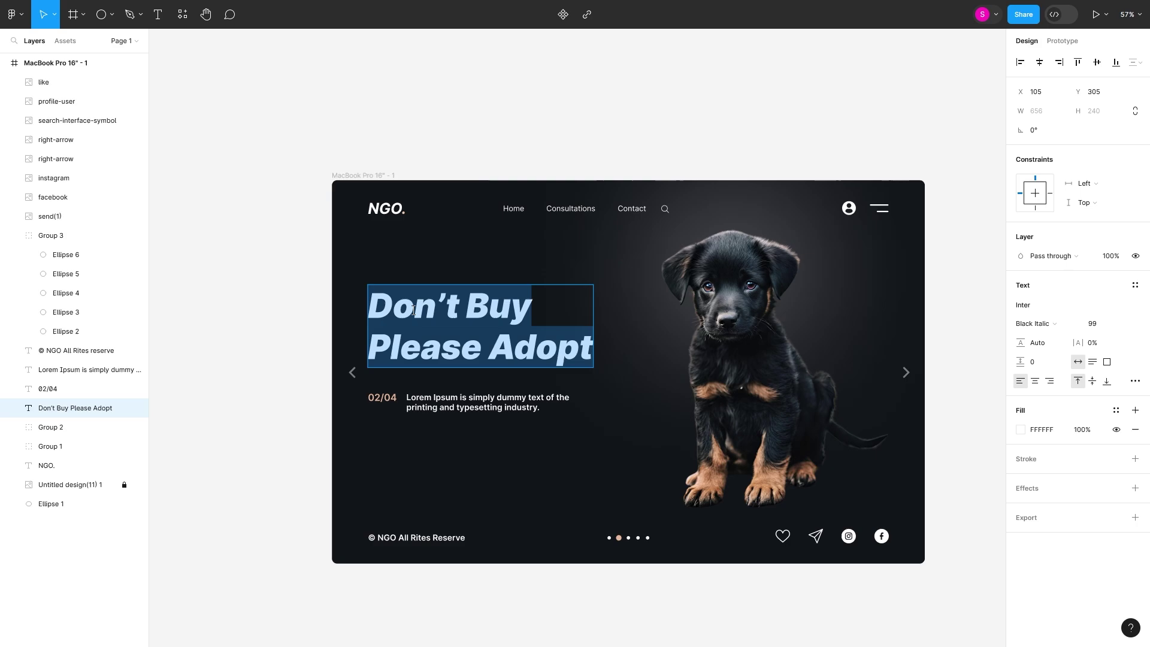
Colour the word 'Adopt' in the headline orange, FF9B60
double_click(499, 362)
click(1020, 429)
click(891, 581)
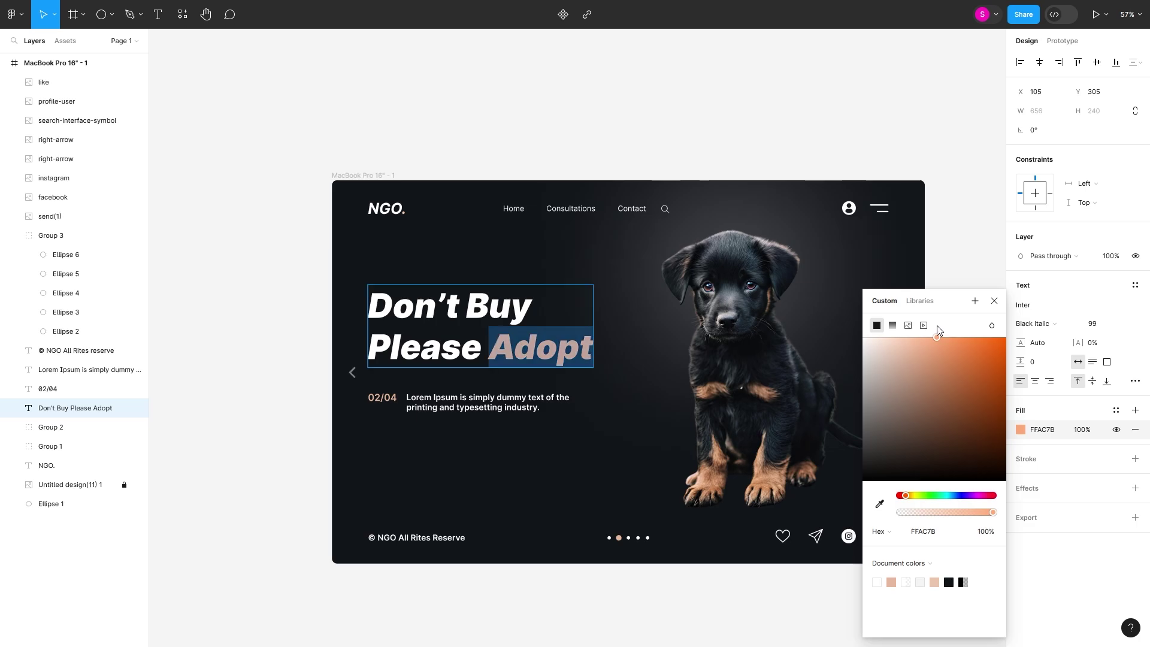
drag(932, 337, 954, 339)
click(922, 536)
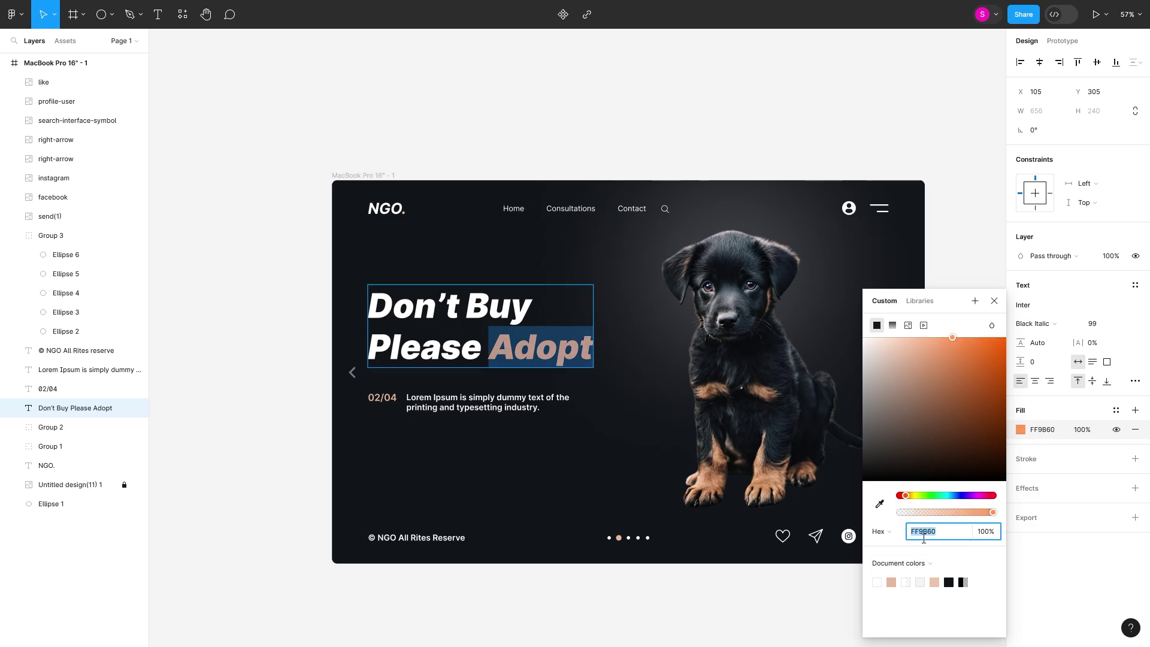
key(Escape)
Fill the active pagination dot (Ellipse 3) with the same FF9B60 orange
click(618, 539)
double_click(619, 538)
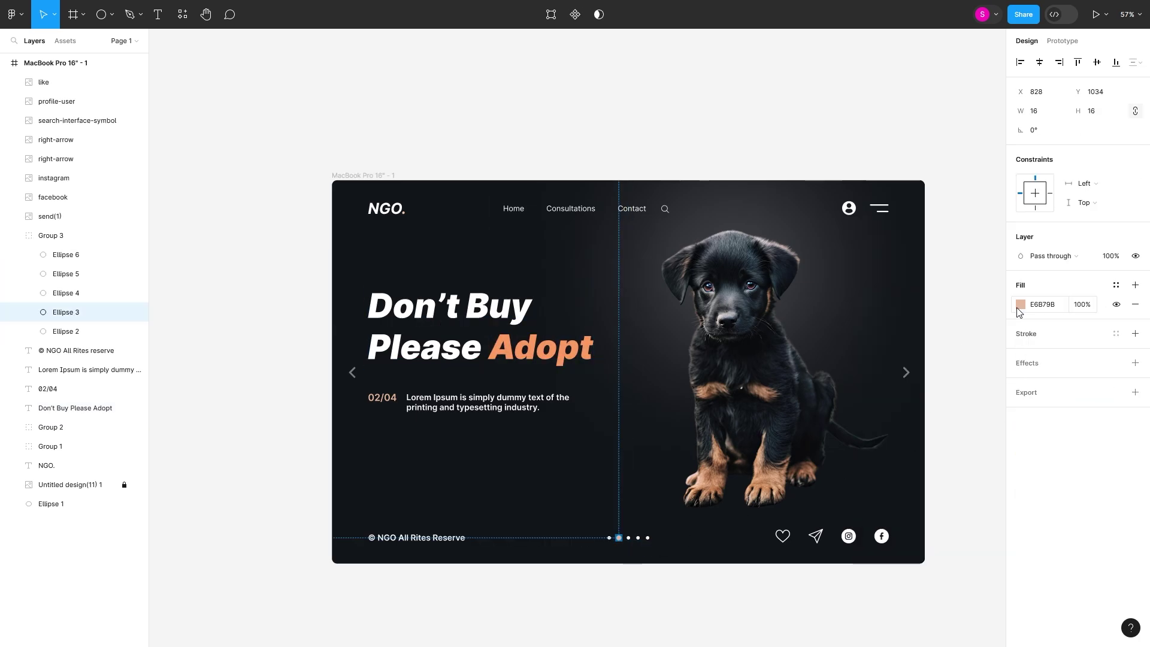
click(1020, 305)
text(FF9B60)
key(Return)
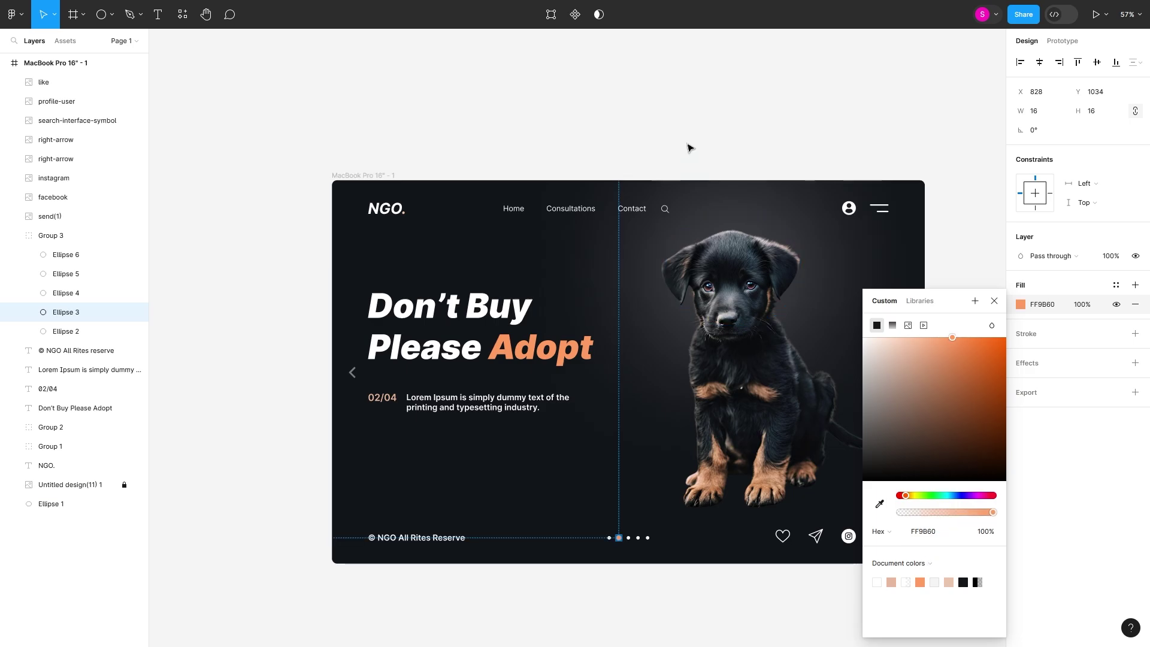
click(690, 148)
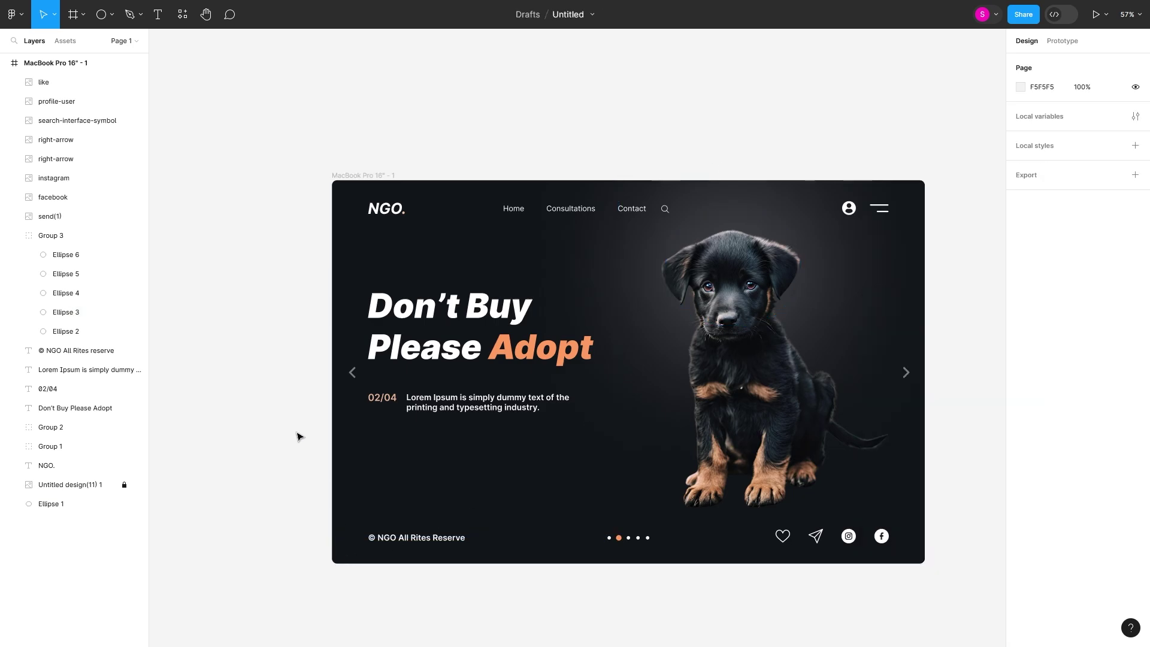